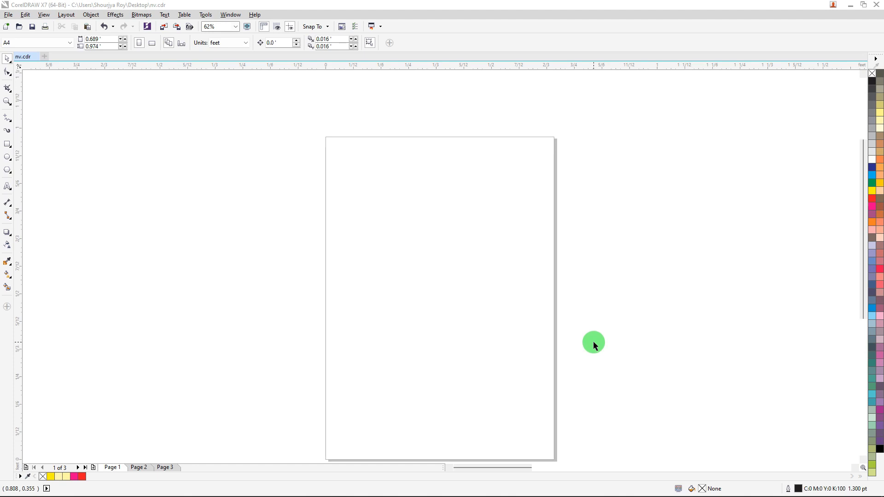
Switch to Chrome and search Google Images for "wedding frame background"
mouse_move(424, 486)
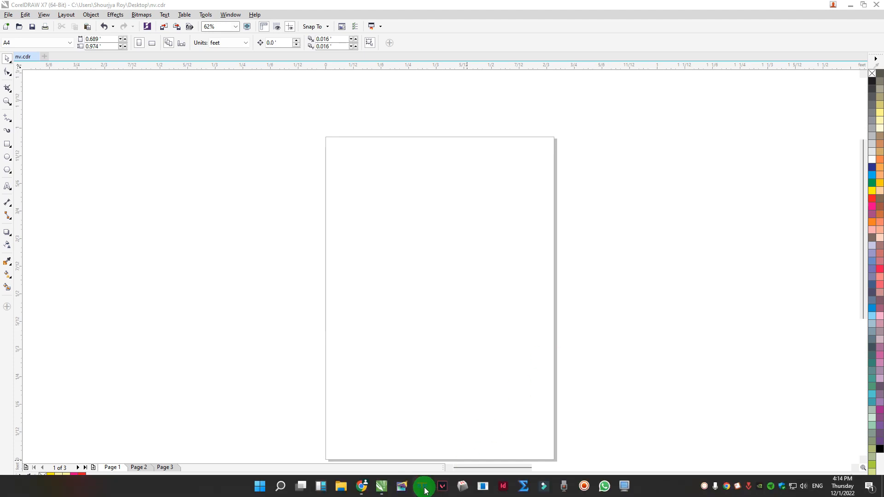
left_click(361, 487)
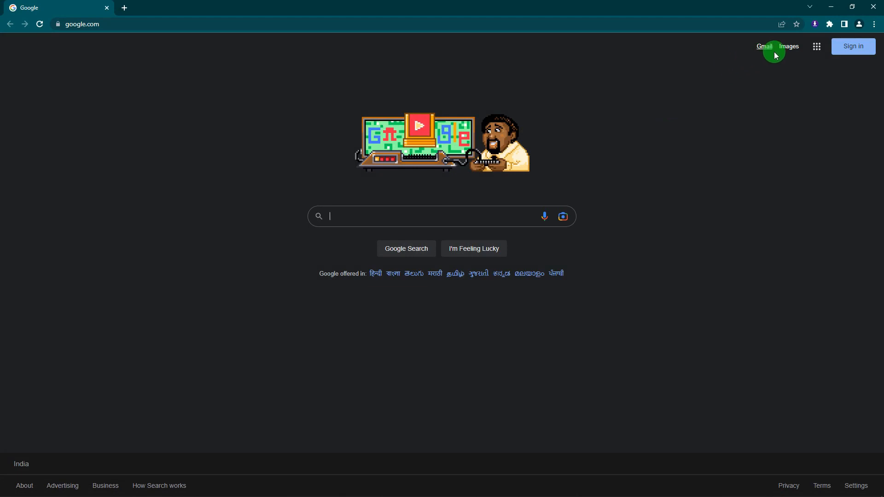
left_click(788, 47)
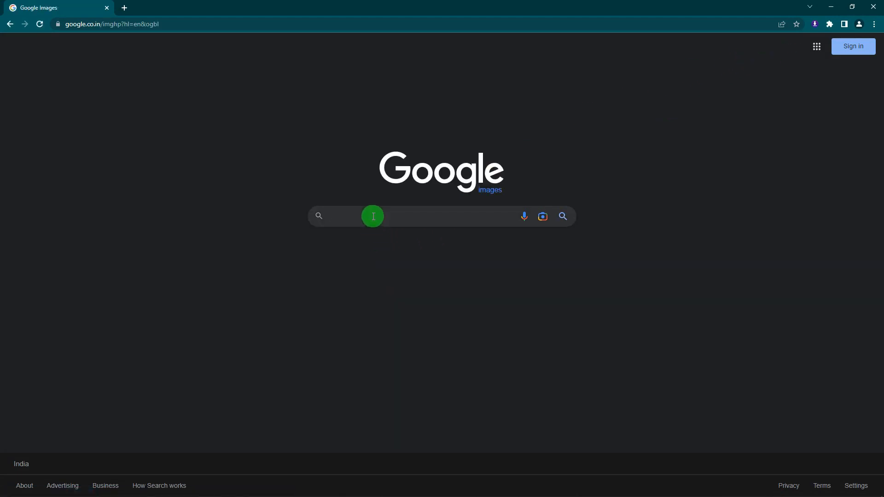
type("wed")
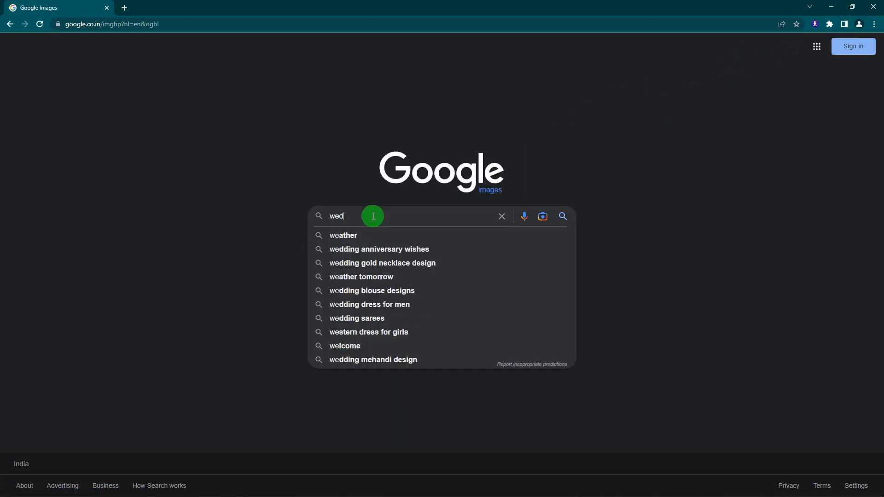
type("ding f")
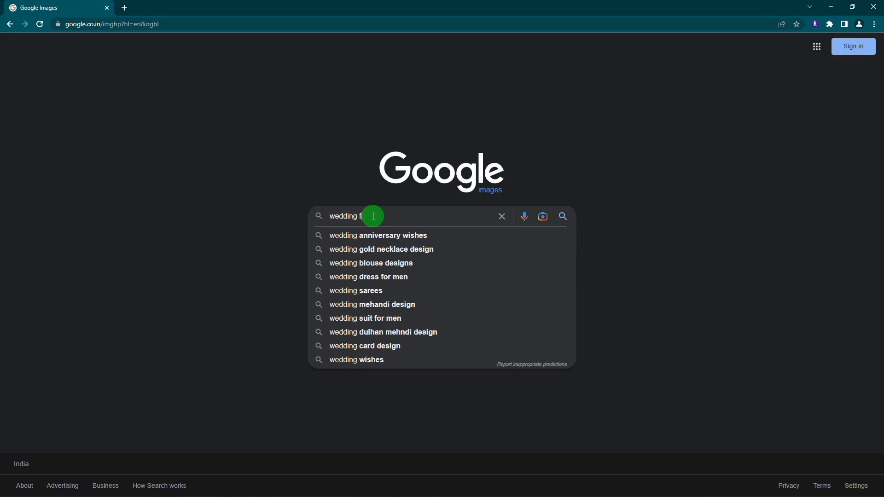
type("rame background")
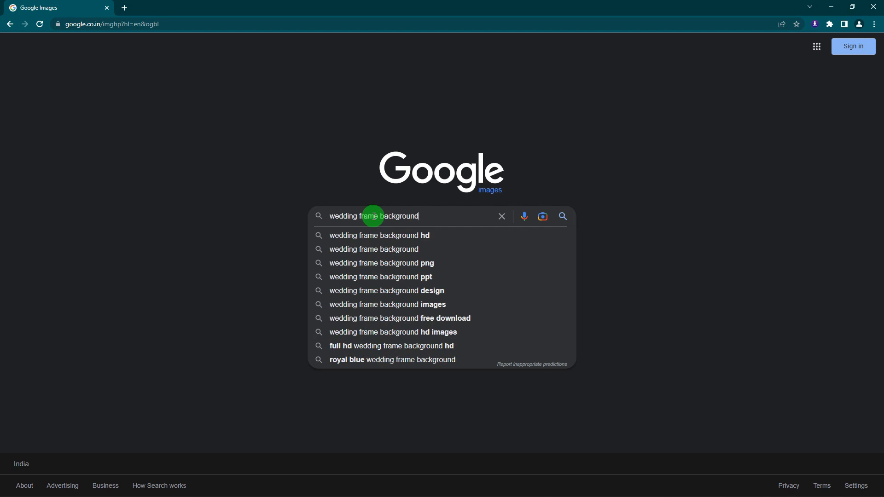
key("Return")
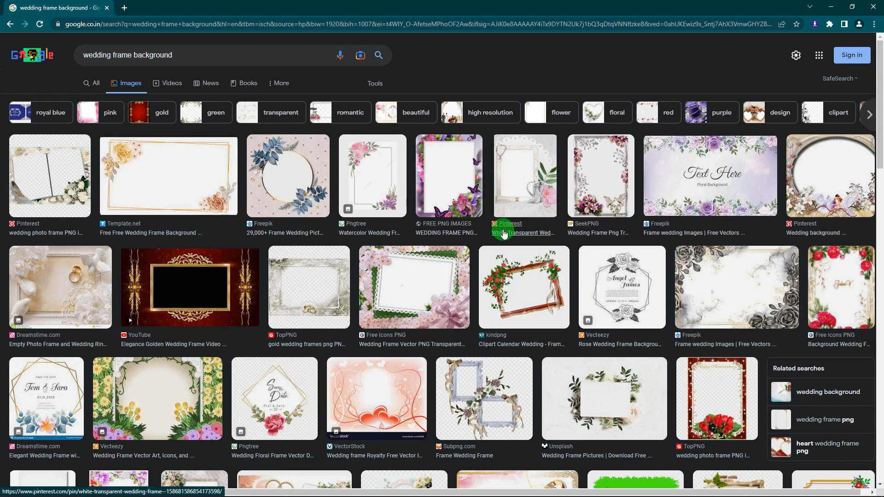
Browse the wedding frame results and preview the SeekPNG rings template and the Free Icons PNG pink floral frame
scroll(505, 231, "down", 2)
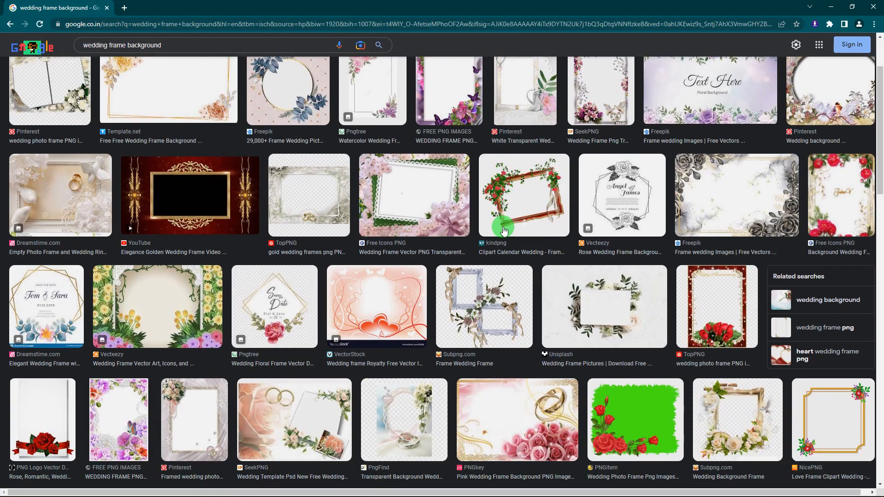
scroll(505, 230, "down", 1)
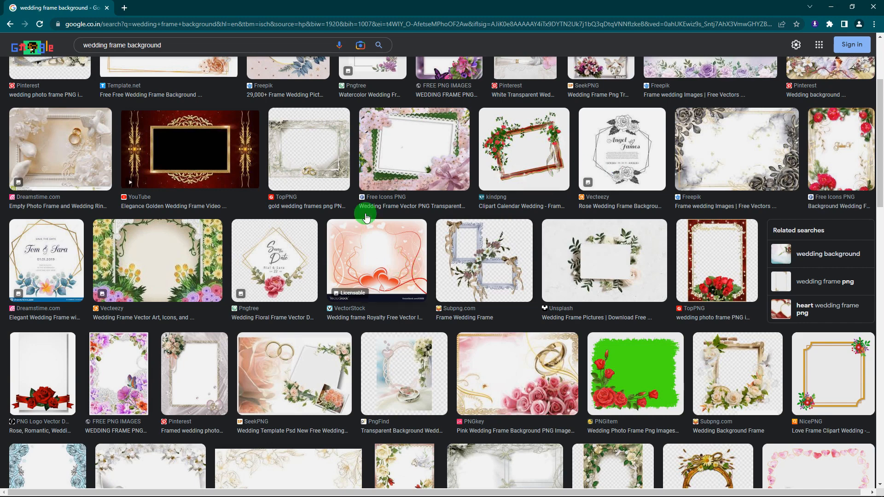
left_click(310, 358)
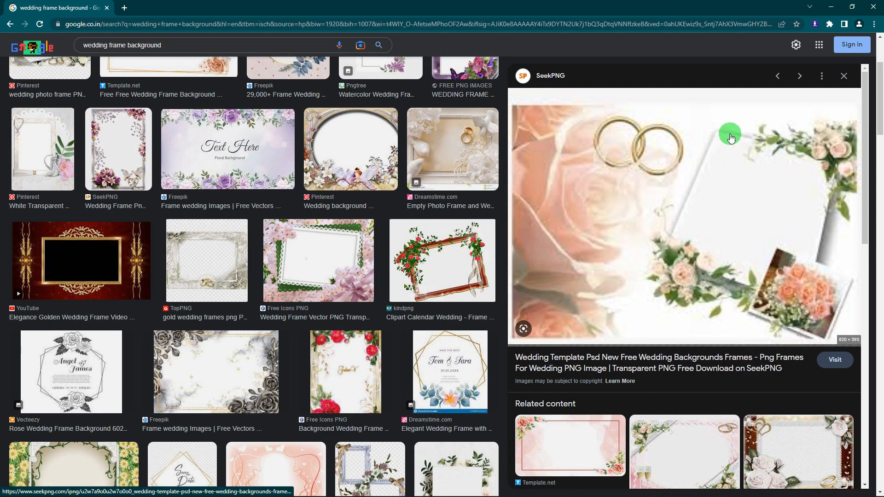
left_click(317, 249)
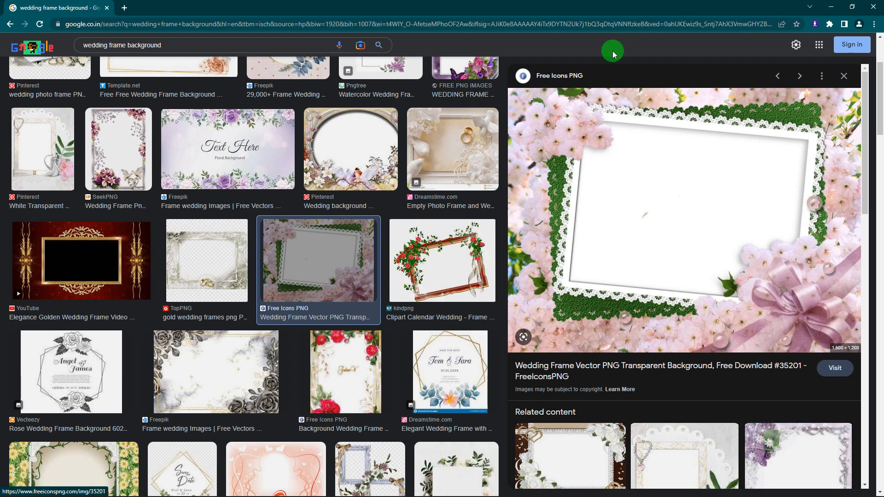
Switch back to CorelDRAW and bring the red heart wedding frame image from the pasteboard over to the page
key("alt+Tab")
scroll(481, 159, "down", 2)
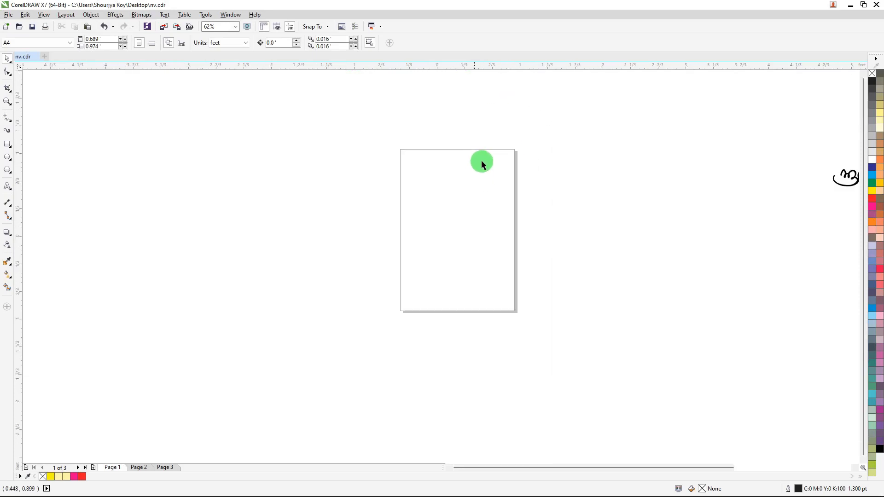
scroll(700, 184, "down", 2)
scroll(584, 191, "down", 3)
left_click_drag(746, 210, 509, 205)
scroll(511, 202, "up", 5)
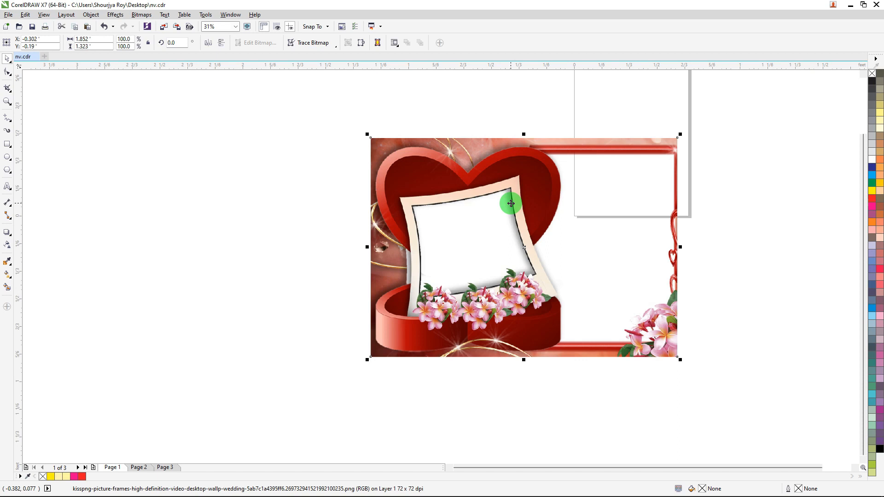
scroll(493, 193, "down", 4)
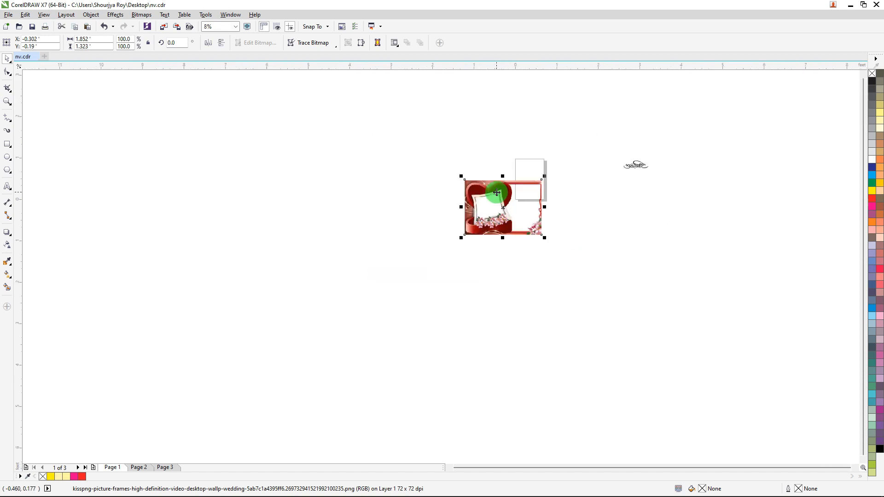
scroll(525, 164, "up", 2)
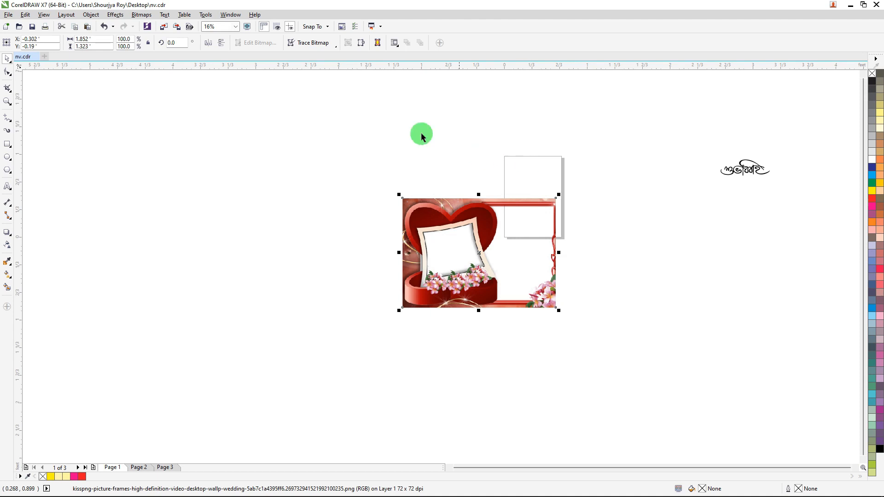
Set the page size to 5 feet wide by 3 feet high
left_click(292, 103)
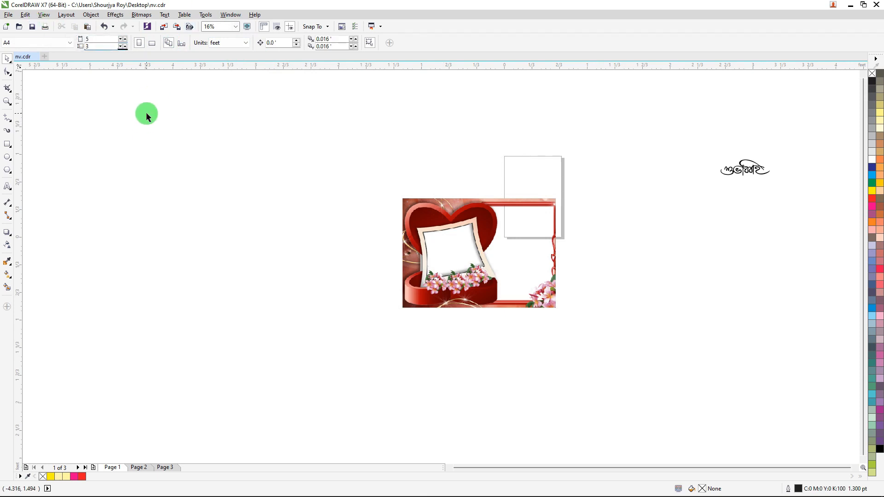
key("Return")
scroll(405, 195, "down", 2)
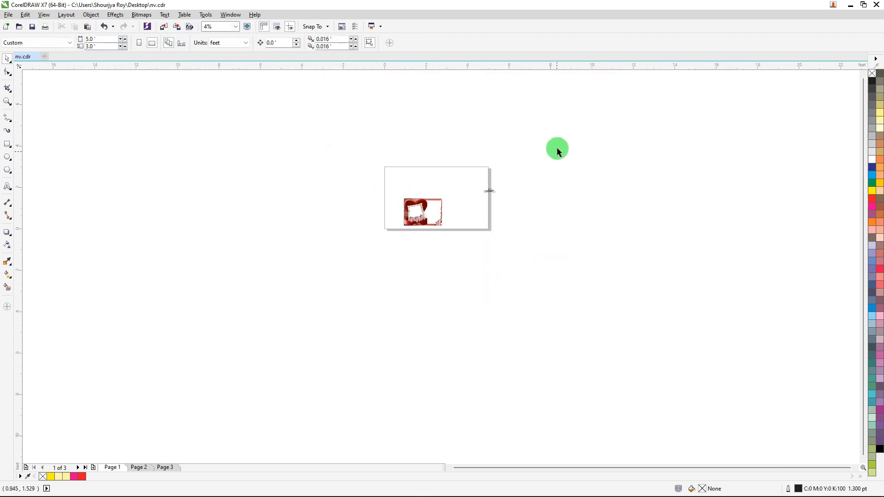
Move the Bengali calligraphy clear of the page and shift the heart frame image further inside the page
left_click_drag(556, 146, 563, 191)
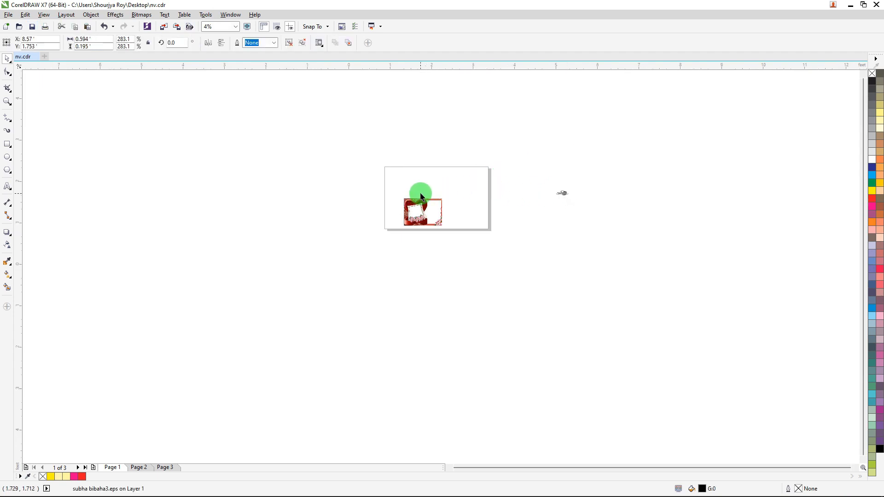
scroll(420, 194, "up", 3)
left_click_drag(407, 228, 430, 202)
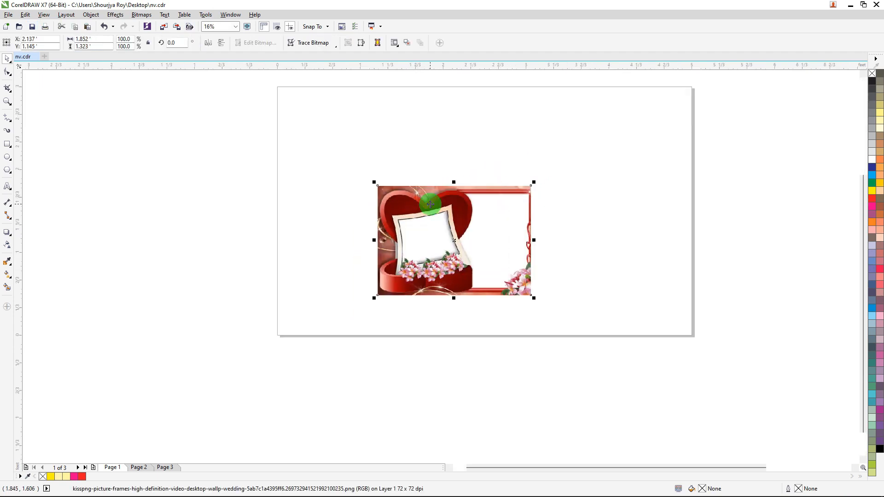
Examine the heart frame image up close, checking the heart, box and flower details
scroll(399, 204, "up", 3)
scroll(399, 207, "up", 1)
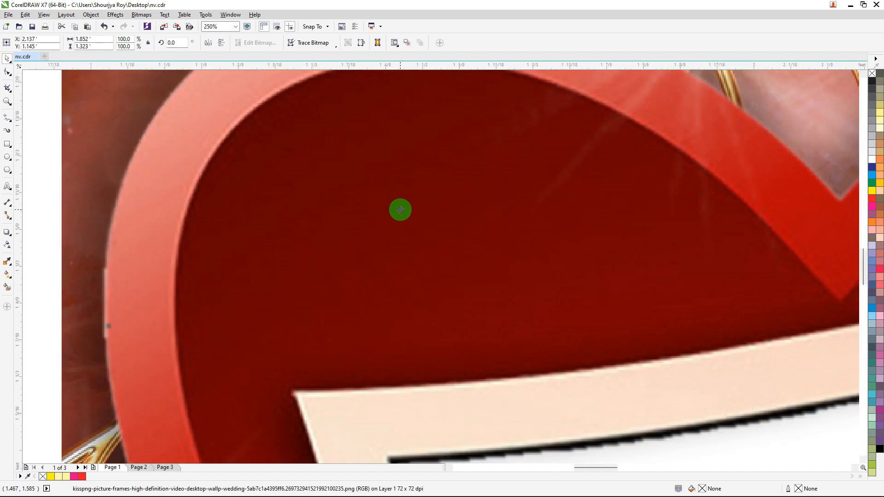
scroll(400, 210, "down", 1)
scroll(400, 210, "down", 3)
scroll(438, 286, "up", 3)
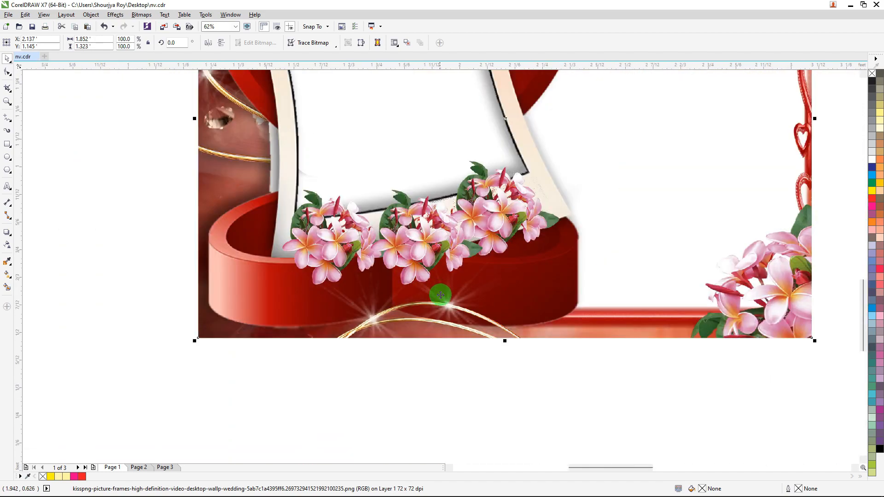
scroll(457, 322, "up", 1)
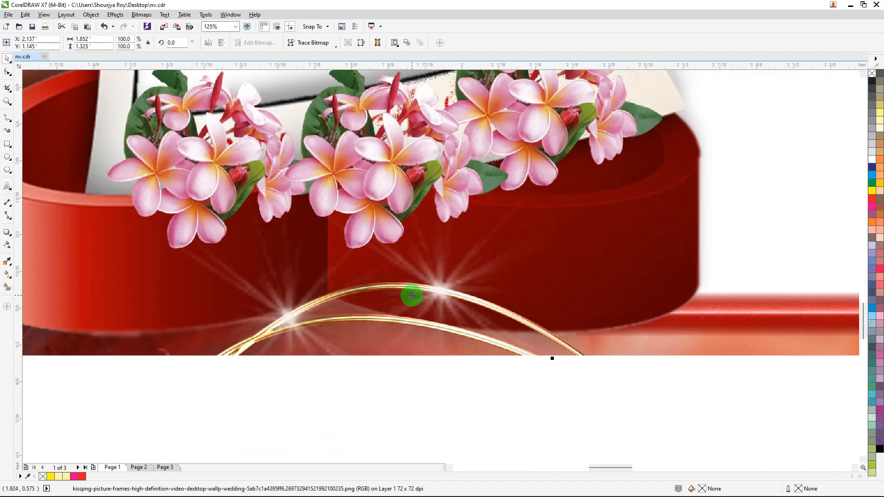
scroll(457, 322, "down", 5)
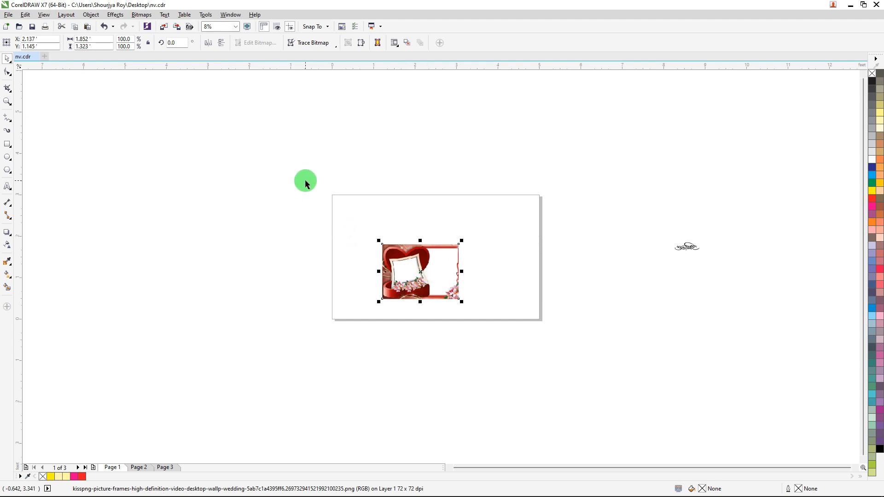
Resize the heart frame image to 5 by 3 feet and center it on the page
left_click_drag(278, 156, 490, 322)
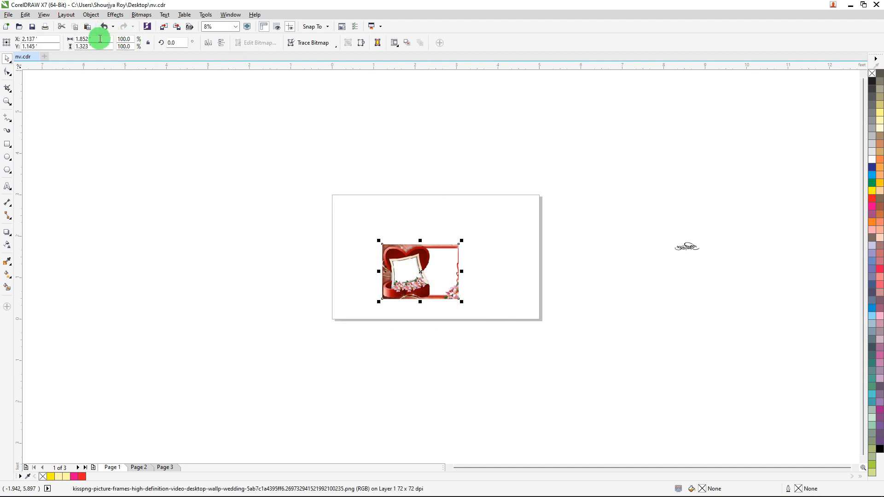
left_click_drag(99, 39, 9, 26)
type("5")
key("Tab")
type("3")
key("Return")
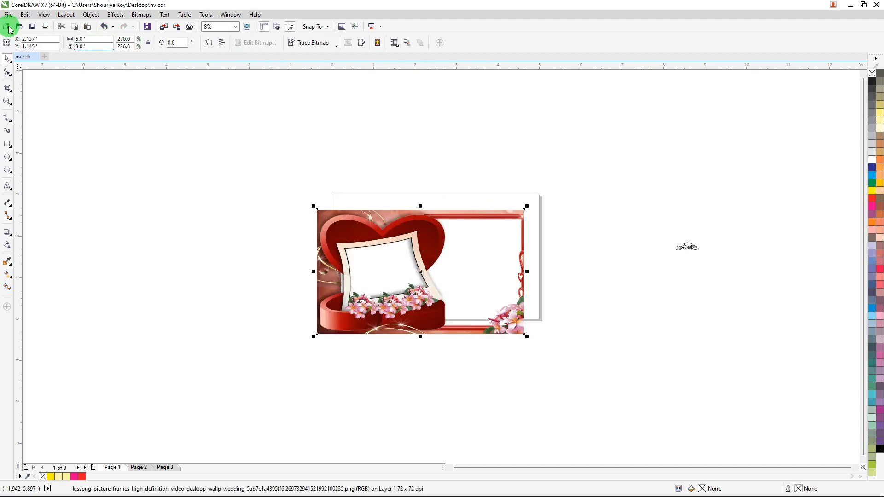
key("p")
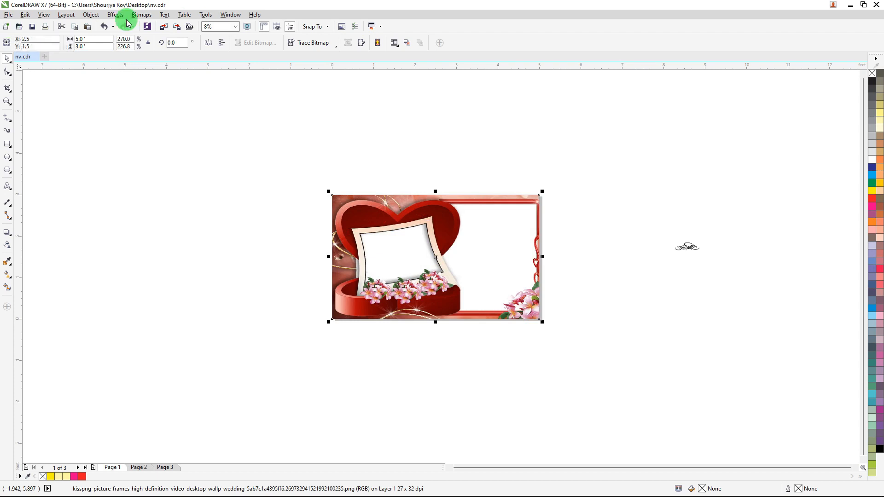
Add a page-sized rectangle behind the heart frame image, fill it with yellow (Y:100) and remove its outline
left_click(64, 142)
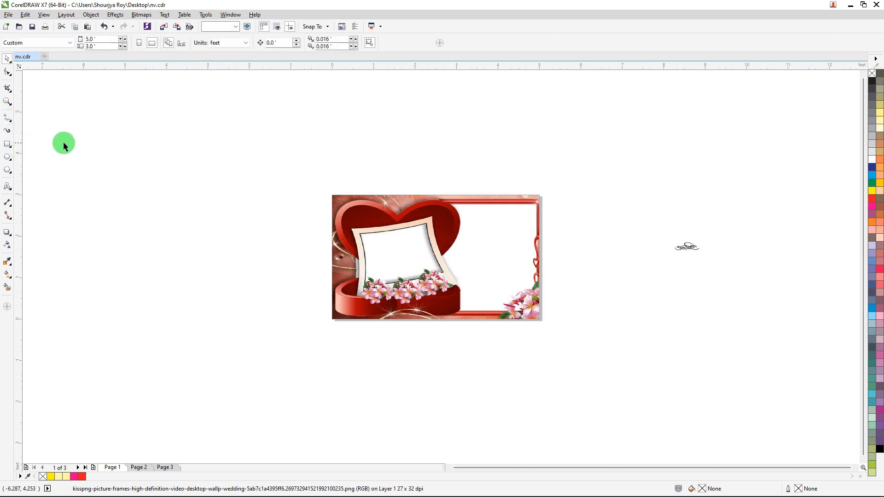
double_click(7, 145)
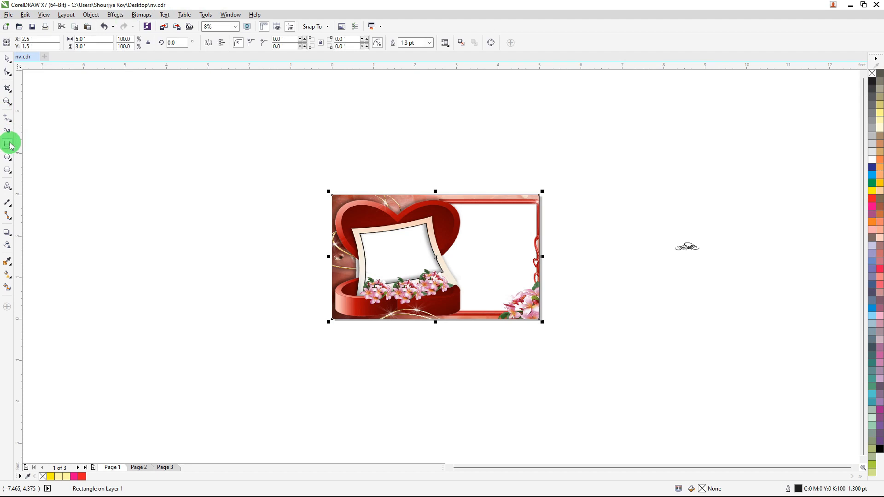
left_click(872, 191)
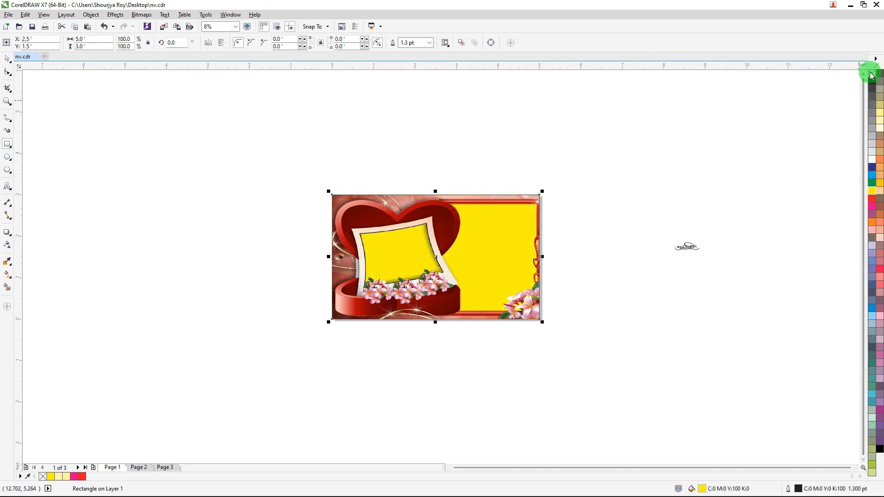
right_click(871, 73)
scroll(426, 230, "up", 1)
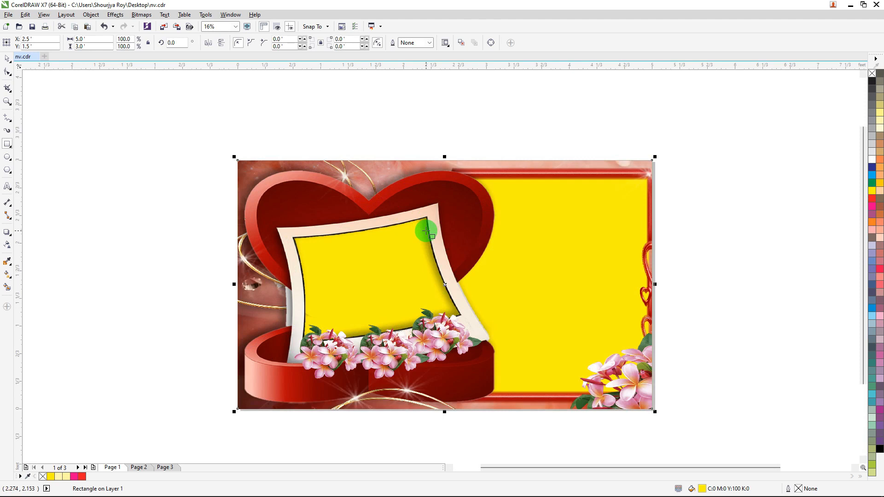
Change the background rectangle's fill to pale yellow (C:0 M:0 Y:40 K:0) and deselect it
key("space")
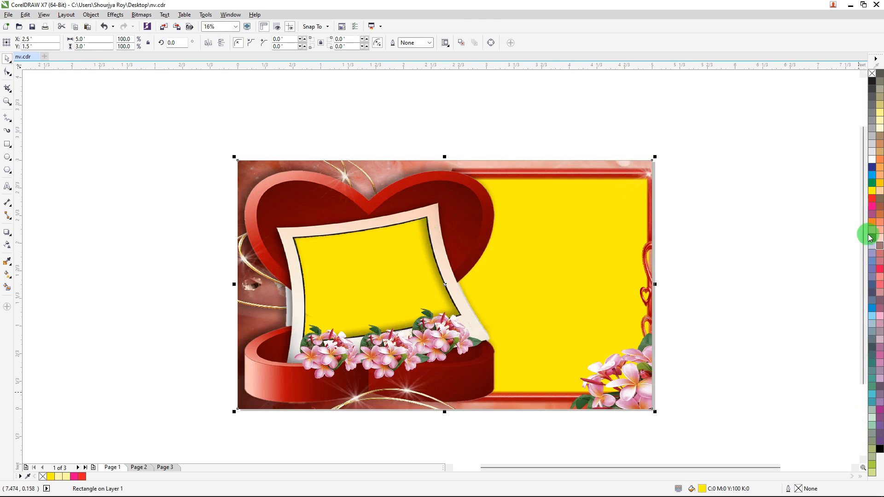
left_click(881, 122)
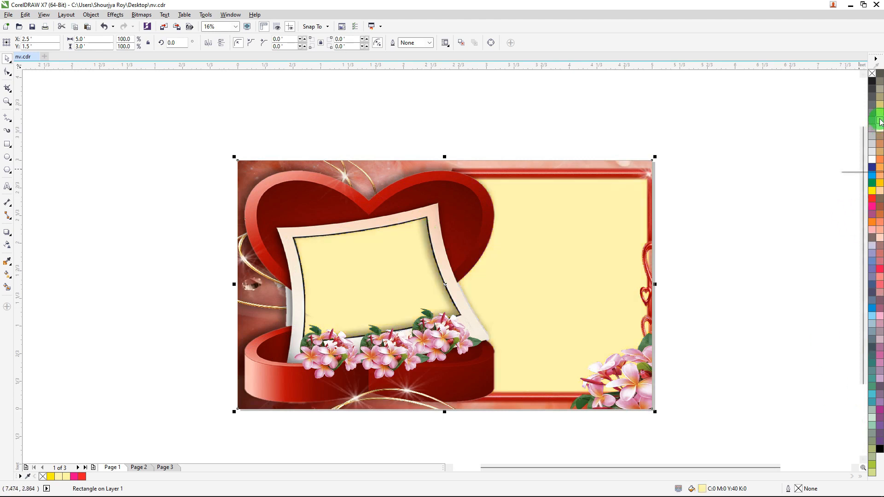
left_click(586, 154)
Move the Bengali calligraphy to the top of the frame's right-hand panel and enlarge it to about 1.29 by 0.43 feet
scroll(586, 154, "down", 2)
scroll(588, 177, "up", 1)
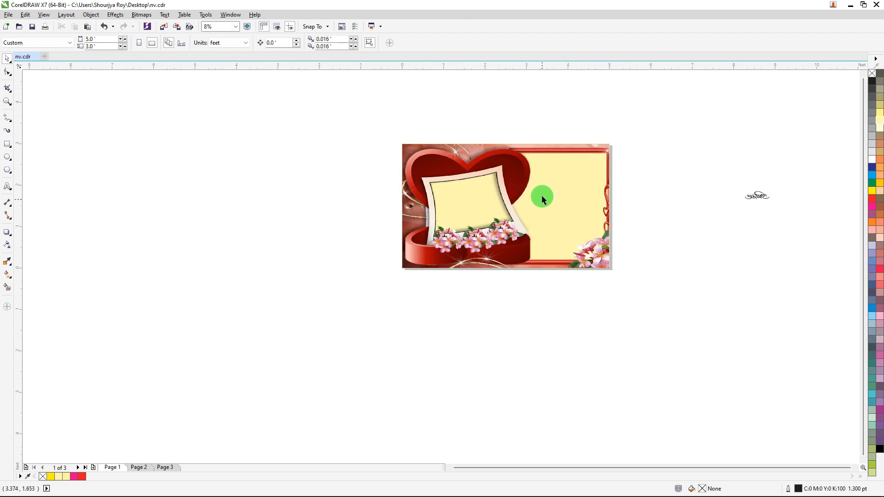
left_click_drag(797, 171, 558, 161)
scroll(572, 152, "up", 4)
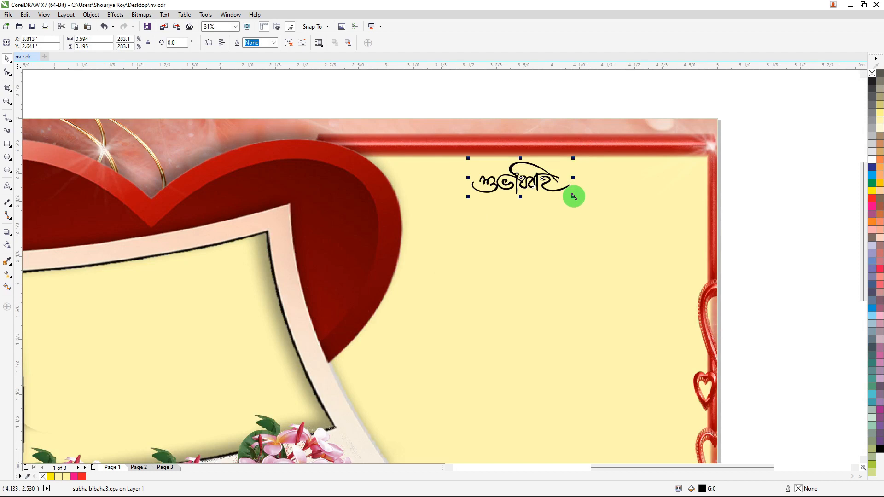
left_click_drag(572, 193, 691, 235)
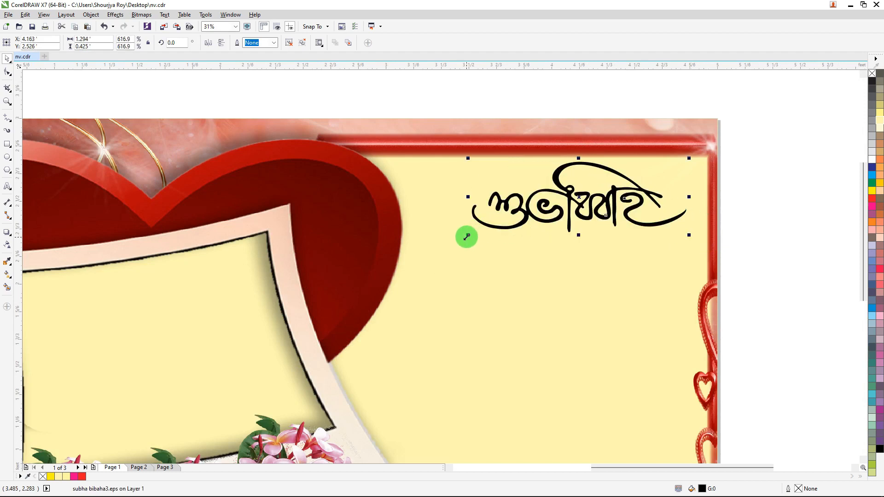
Enlarge the Bengali calligraphy to about 1.59 by 0.52 feet, shift it slightly down, and fill it red (C:0 M:100 Y:100 K:0)
left_click_drag(459, 239, 419, 251)
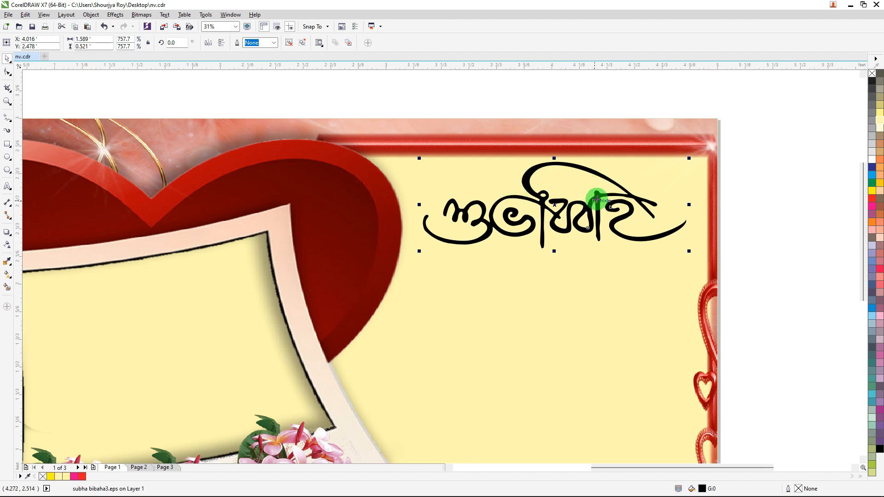
left_click_drag(596, 199, 594, 202)
left_click(872, 199)
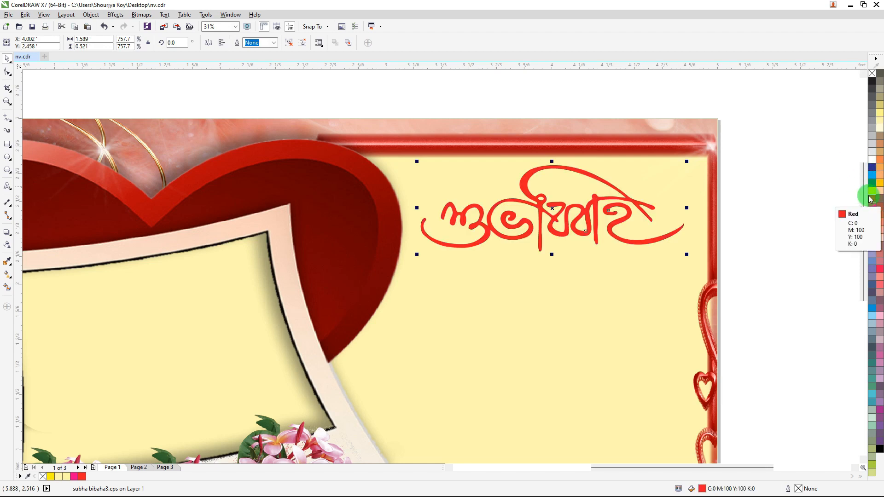
Make the calligraphy's fill and outline yellow (C:0 M:0 Y:100 K:0), trying outline widths of 10 pt and 25 pt
left_click(871, 196)
right_click(871, 195)
key("F12")
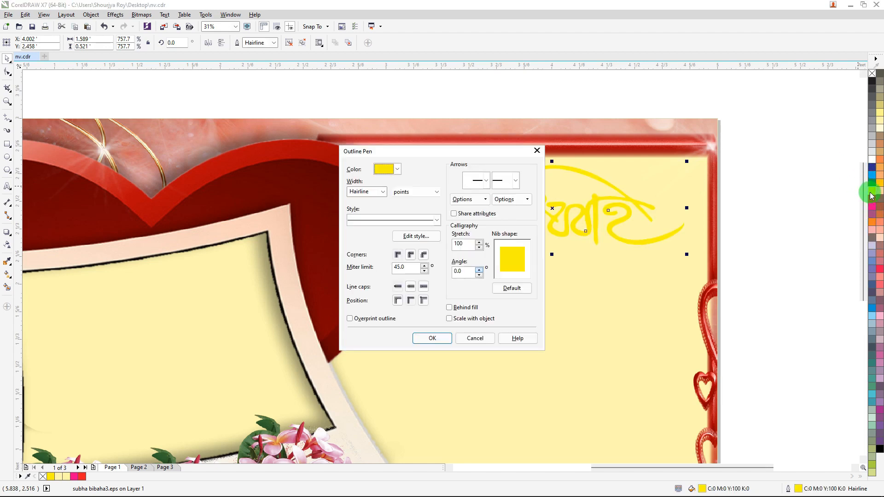
key("Tab")
type("10")
key("Return")
key("F12")
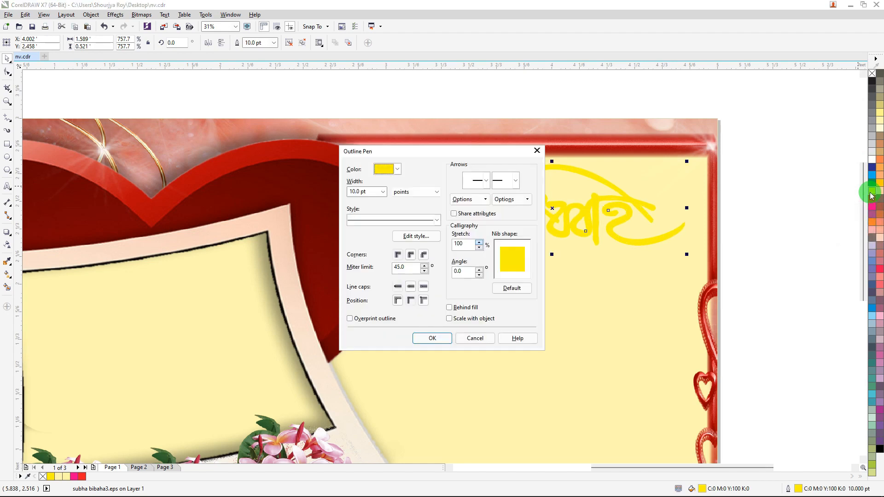
key("Tab")
type("25")
key("Return")
Make the calligraphy's yellow outline wider than 25 pt and paste the red copy without outline on top
key("F12")
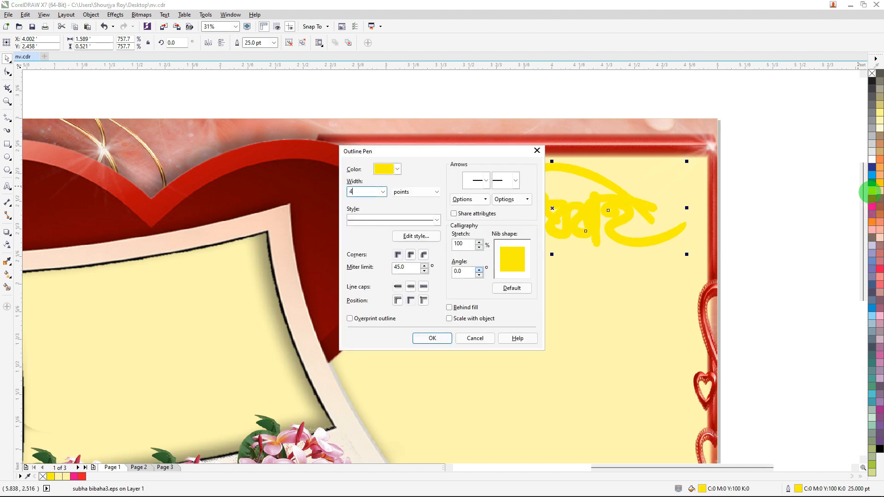
key("Return")
key("ctrl+v")
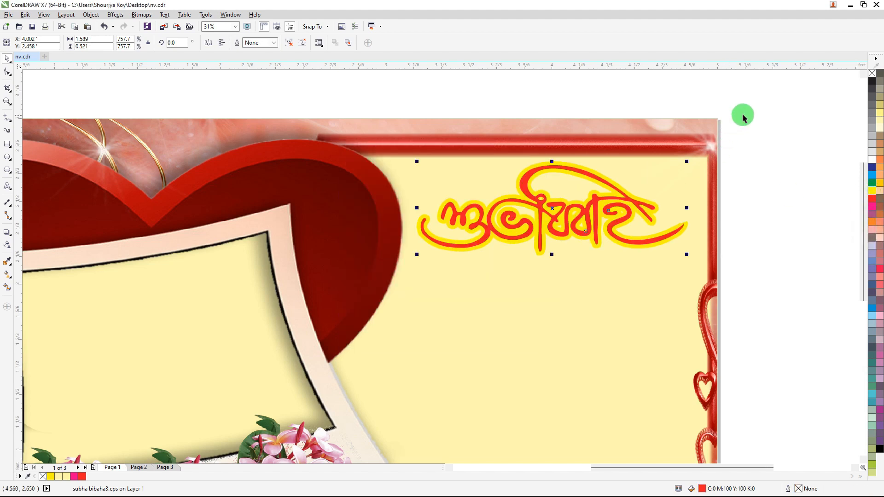
Switch the Keyman Desktop keyboard to Lipighor ANSI V3 Taptype and leave both calligraphy copies deselected
left_click_drag(764, 115, 383, 299)
scroll(531, 235, "down", 5)
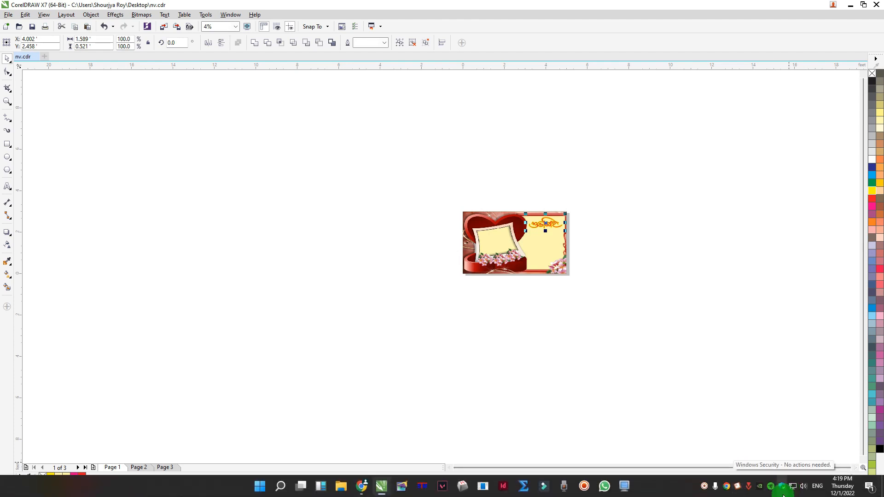
left_click(737, 486)
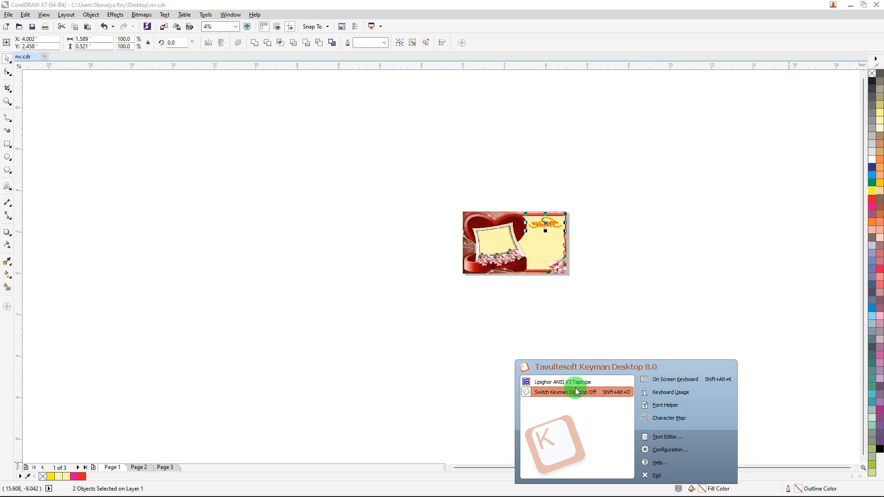
left_click(571, 382)
left_click(587, 250)
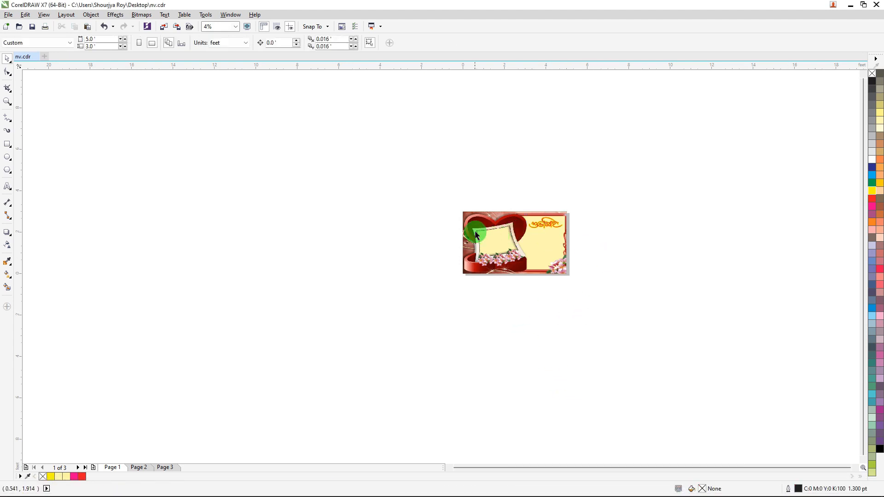
Start artistic text inside the tilted photo frame, using the STM-BNT-Arjun font at 150 pt
scroll(476, 230, "up", 1)
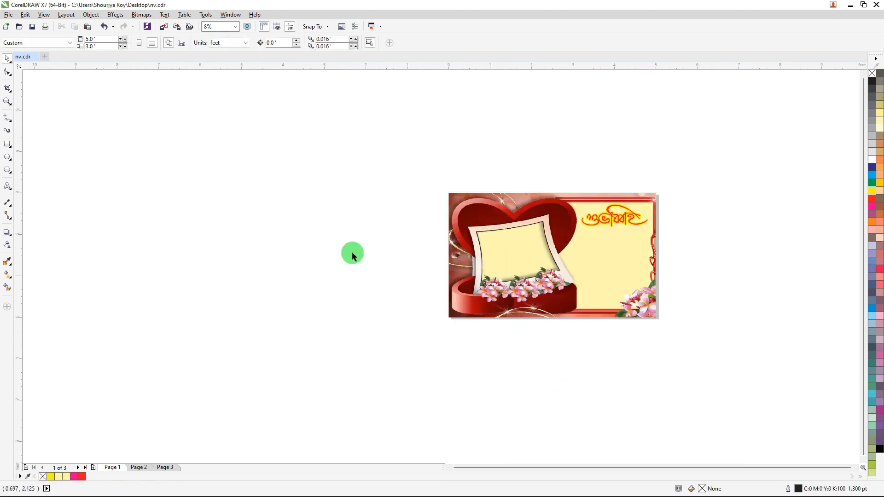
left_click(7, 186)
scroll(479, 249, "up", 2)
left_click(494, 243)
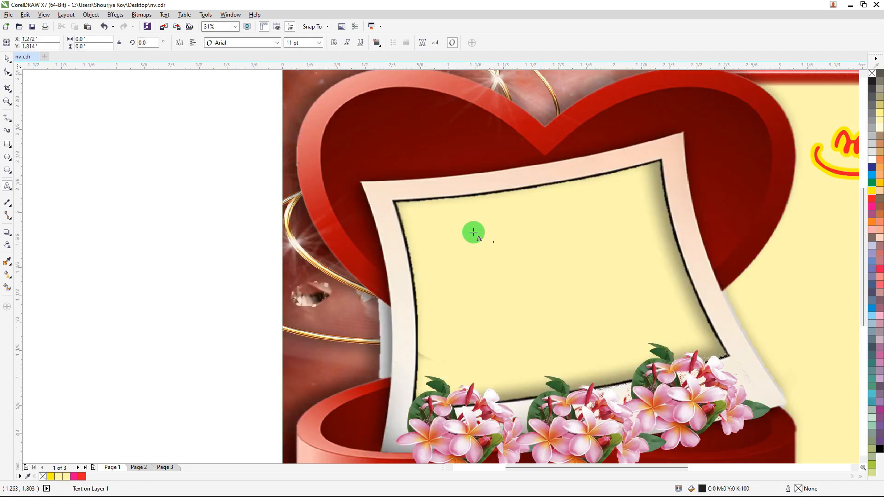
left_click(254, 42)
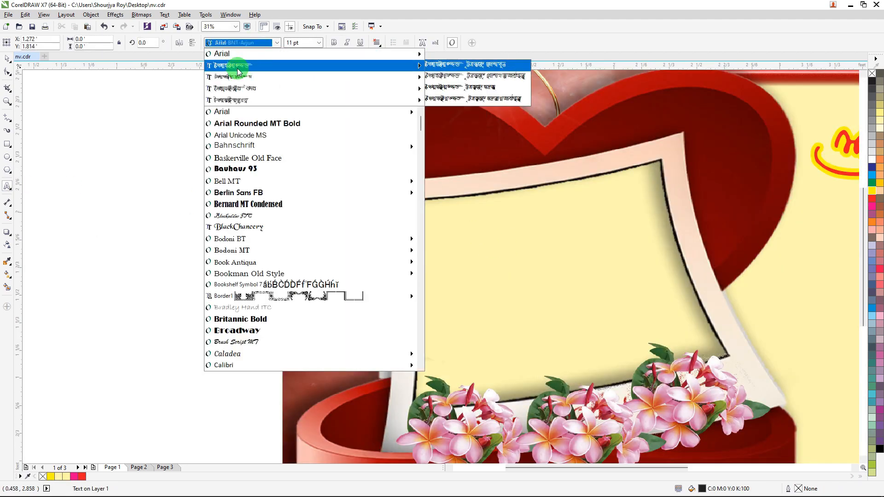
left_click(233, 65)
scroll(489, 256, "up", 1)
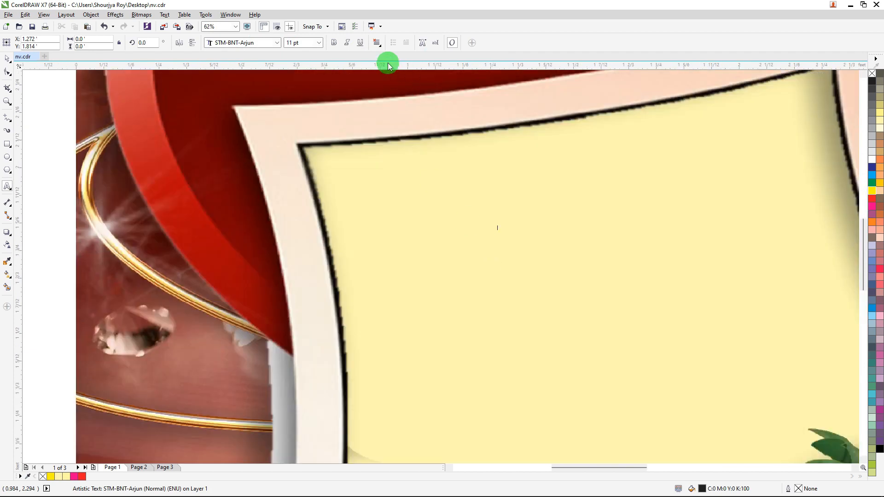
left_click(307, 43)
type("150")
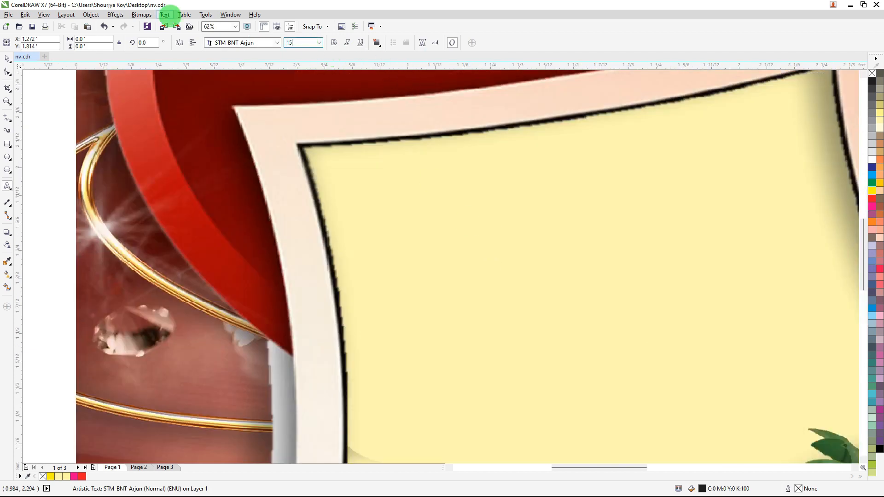
key("Return")
Enter the couple's two first names in Bengali on separate lines, with "ও" on its own line between them
type("পিপ্র")
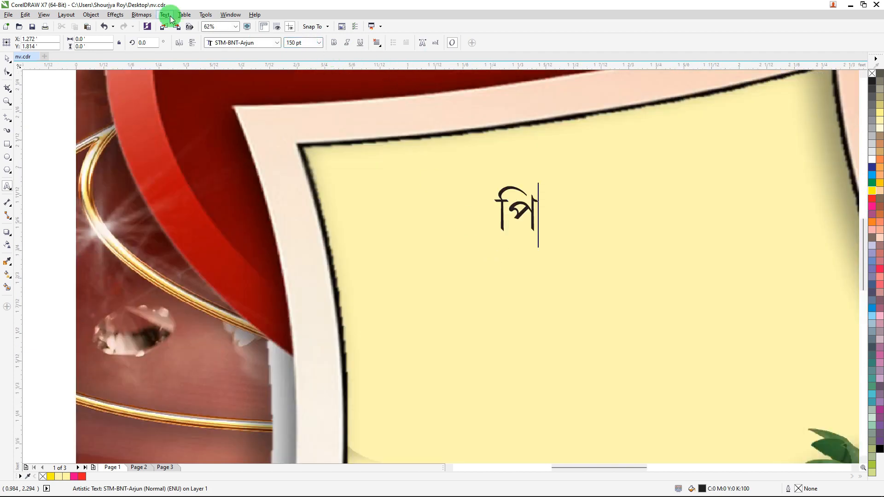
key("BackSpace")
key("BackSpace")
key("BackSpace")
type("প্রিয়াঙ্কা")
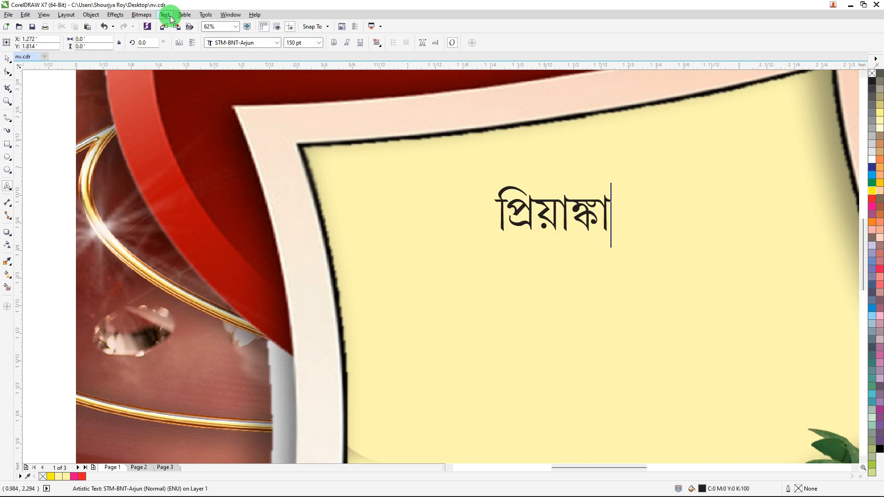
key("Return")
type("ও")
key("Return")
type("অাকাশ")
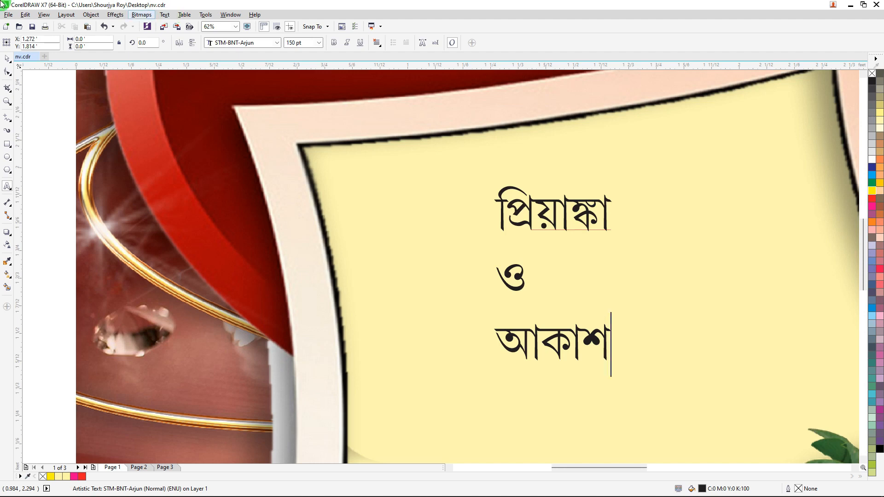
Make the three-line names text bold and center-align it
left_click(7, 58)
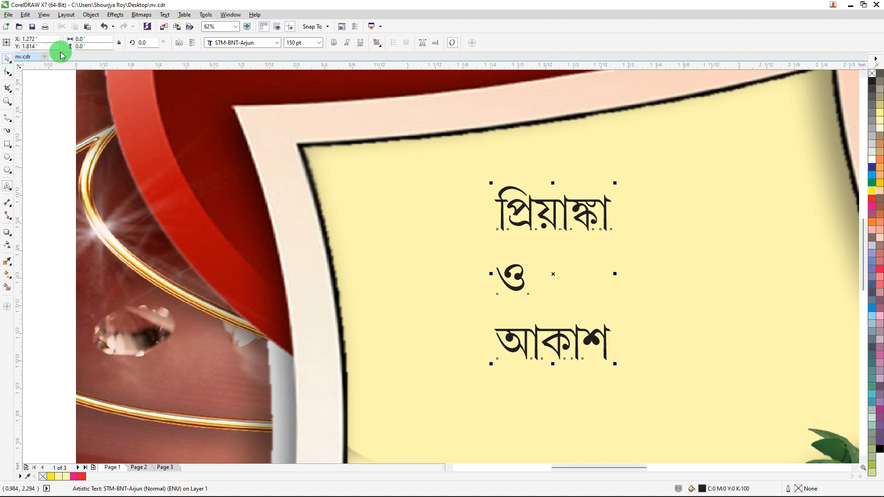
left_click(335, 43)
left_click(376, 42)
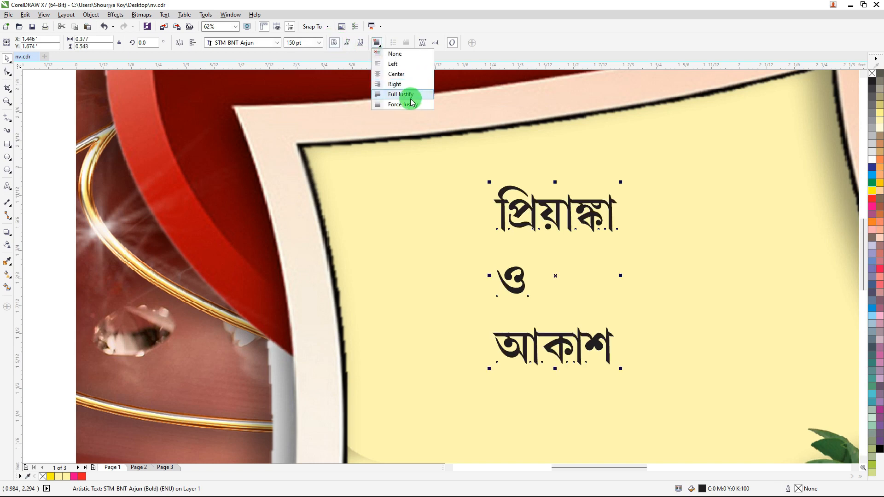
left_click(396, 73)
Preview the STM-BNT Bengali fonts on the names text and apply STM-BNT-Sukriti
left_click(278, 42)
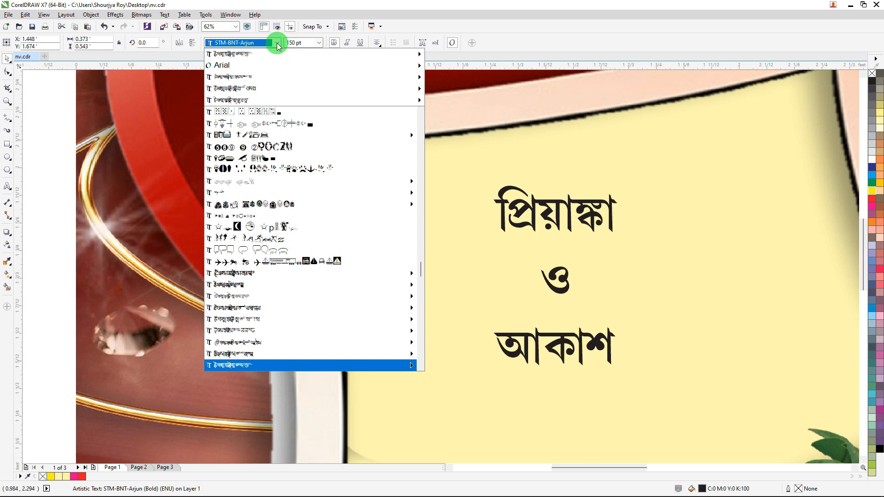
key("Down")
key("Down")
key("Down")
key("Down")
key("Down")
key("Down")
key("Down")
key("Down")
key("Down")
key("Down")
key("Down")
key("Down")
key("Down")
key("Down")
key("Down")
key("Down")
key("Down")
key("Down")
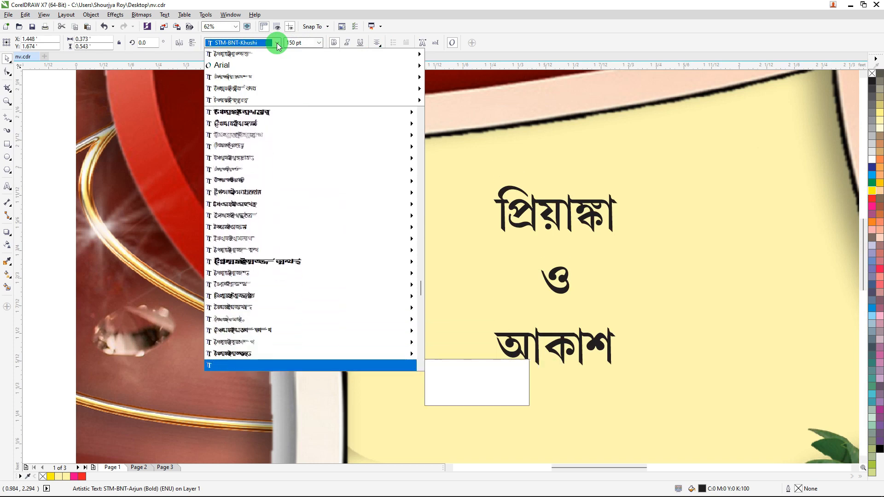
key("Down")
key("Down")
key("Down")
key("Down")
key("Down")
key("Down")
key("Down")
key("Down")
key("Down")
key("Down")
key("Down")
key("Down")
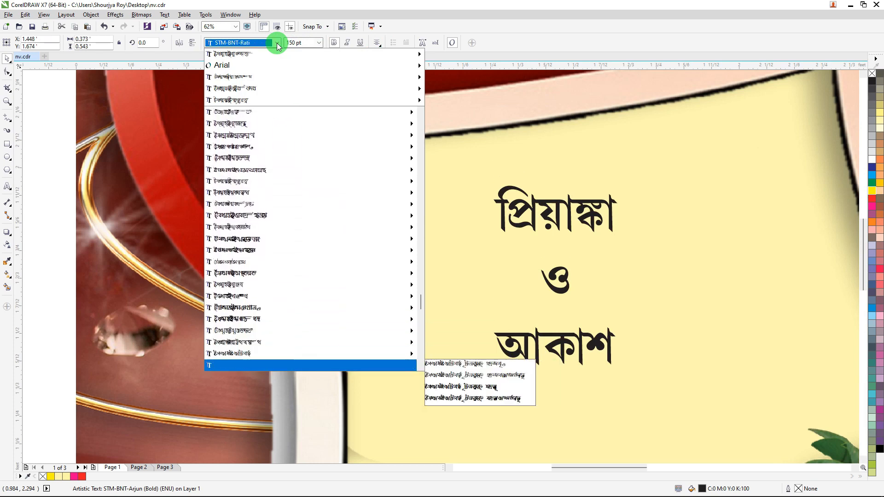
key("Down")
key("Down")
key("Down")
key("Down")
key("Down")
key("Down")
key("Down")
key("Down")
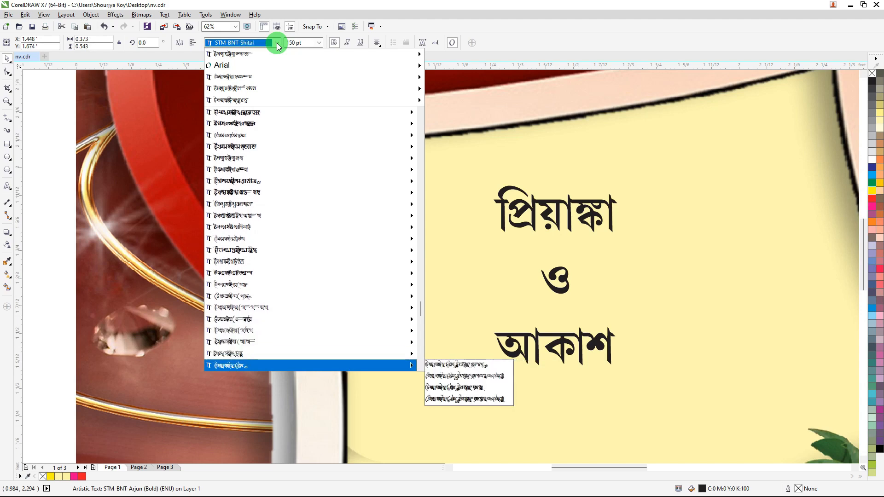
key("Down")
key("Down")
key("Down")
key("Down")
key("Down")
key("Down")
key("Down")
key("Down")
key("Down")
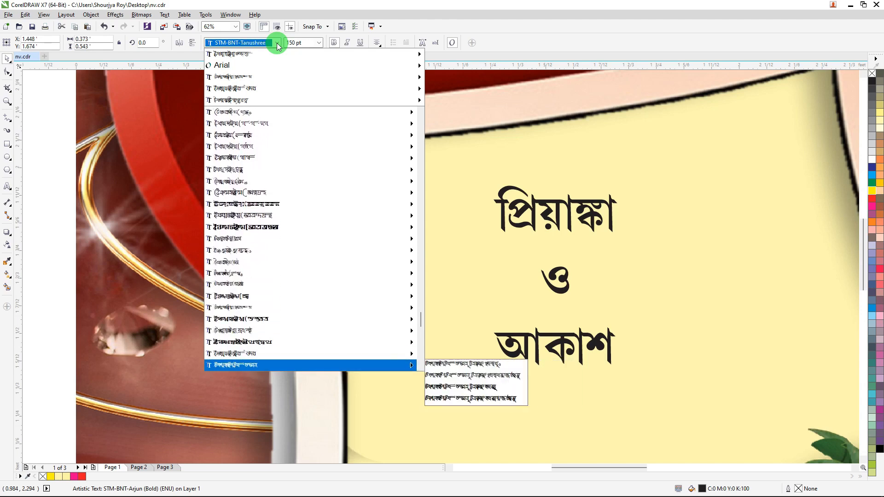
key("Up")
key("Up")
key("Up")
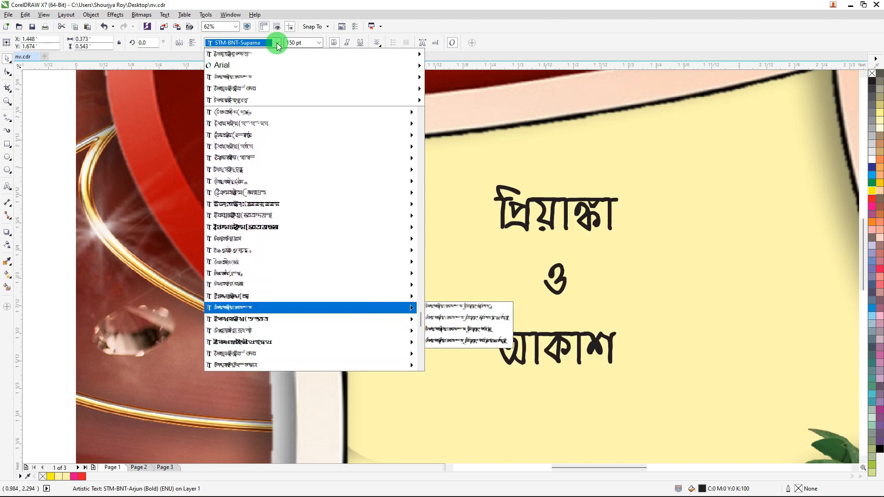
key("Up")
key("Return")
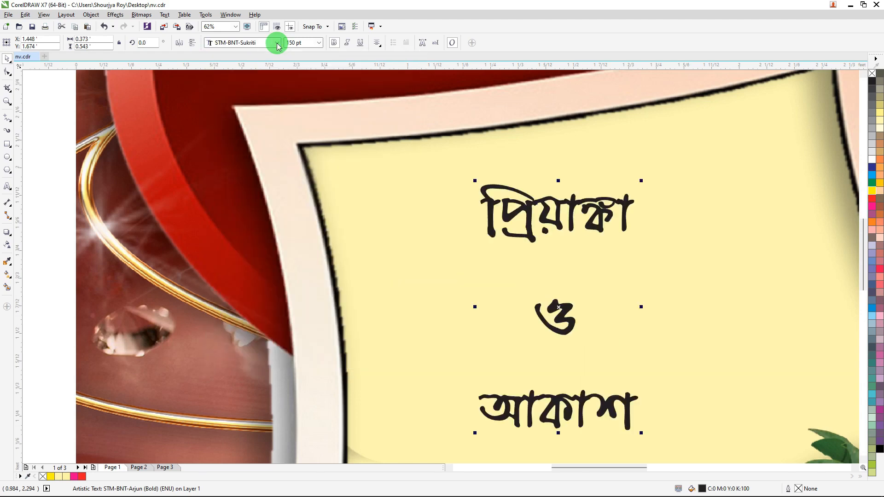
Tighten the line spacing of the names text with the Shape tool so the three lines sit close together
scroll(481, 161, "down", 1)
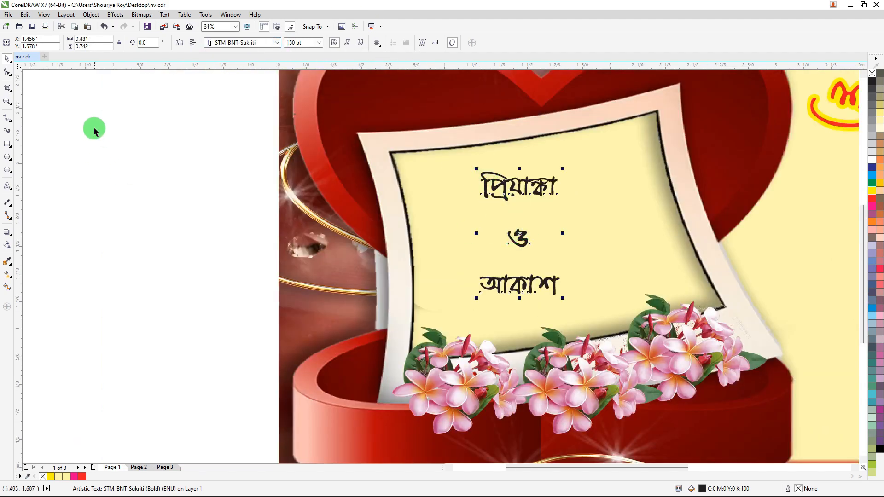
left_click(8, 72)
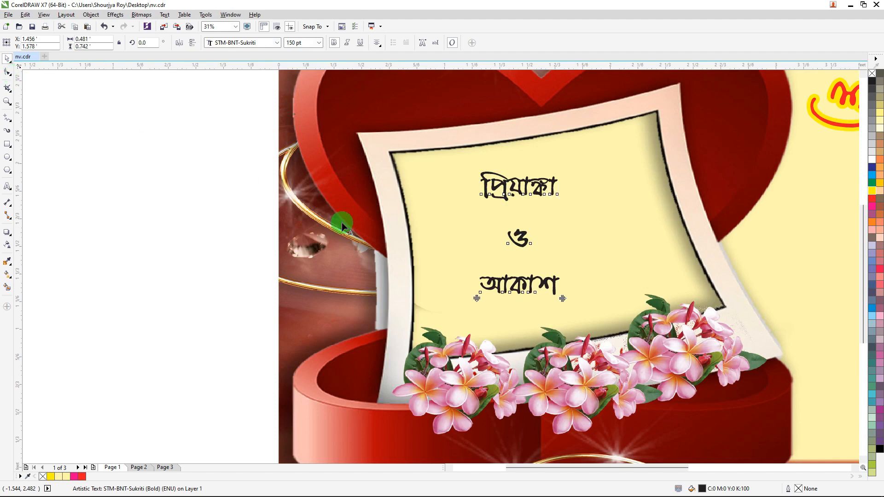
scroll(531, 215, "up", 1)
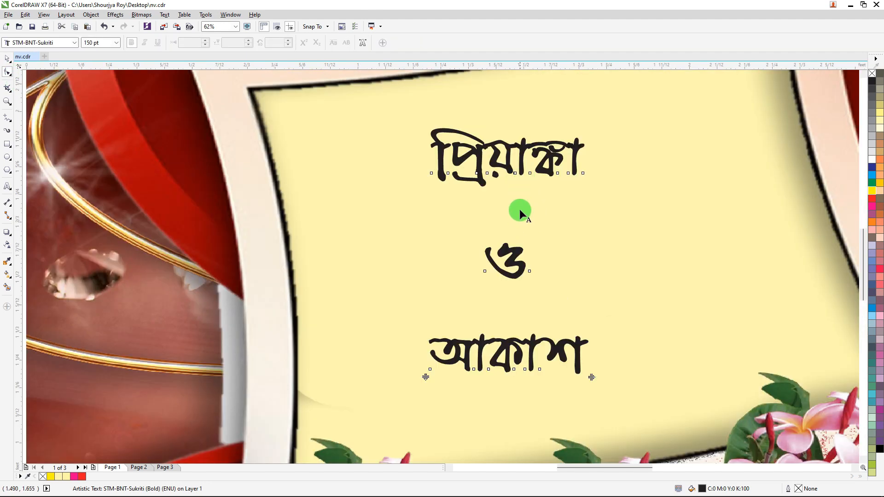
scroll(518, 206, "down", 1)
left_click_drag(469, 295, 483, 235)
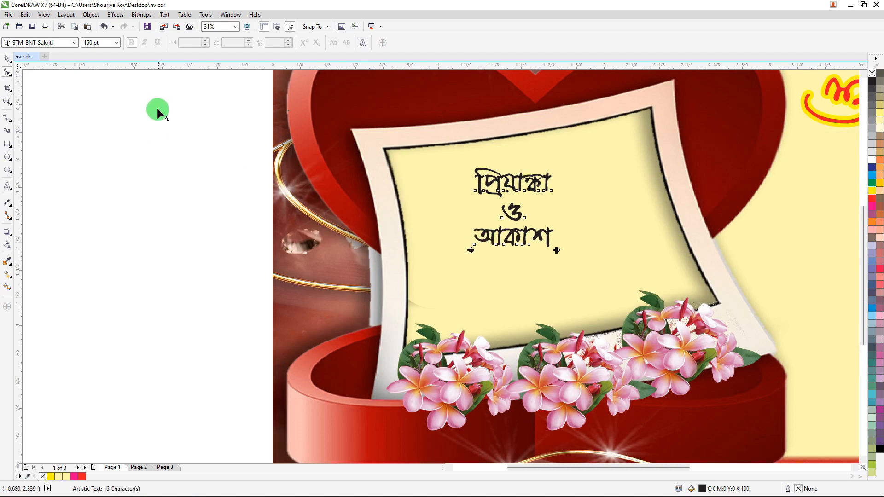
Enlarge the names text to about 1.03 by 1.02 feet inside the photo frame and fill it red (C:0 M:100 Y:100 K:0)
left_click(10, 64)
left_click_drag(554, 247, 621, 314)
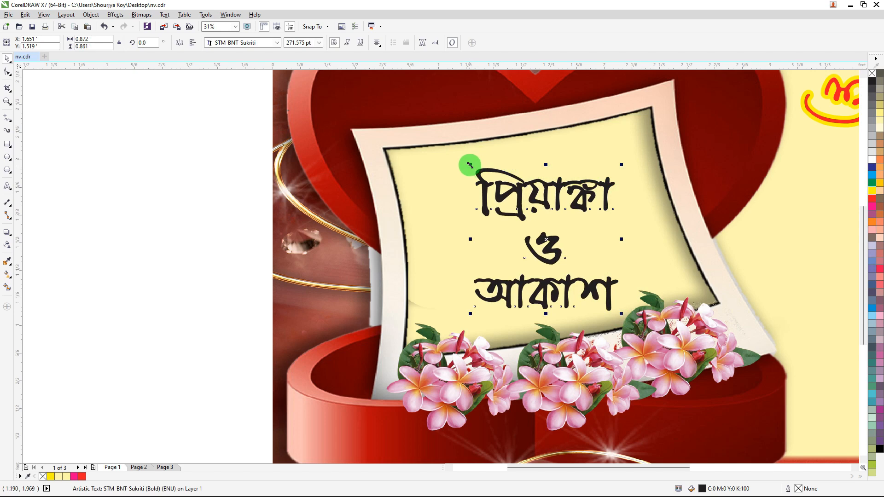
left_click_drag(470, 164, 419, 139)
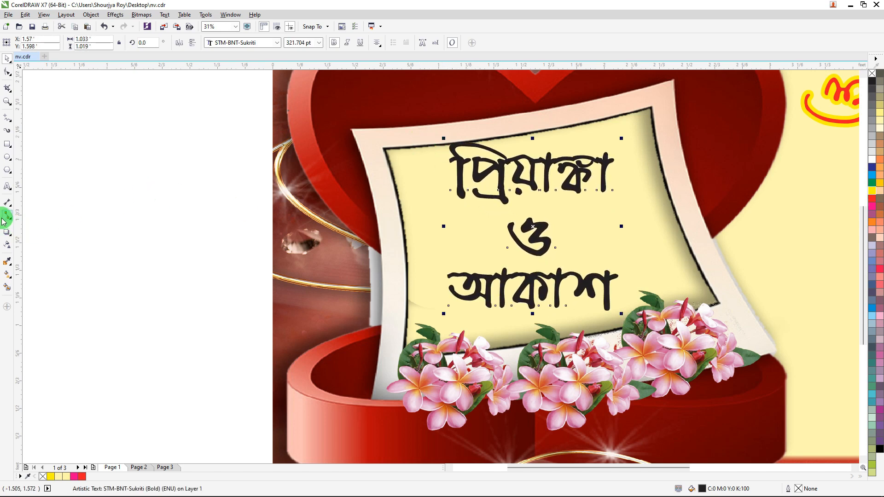
left_click(871, 198)
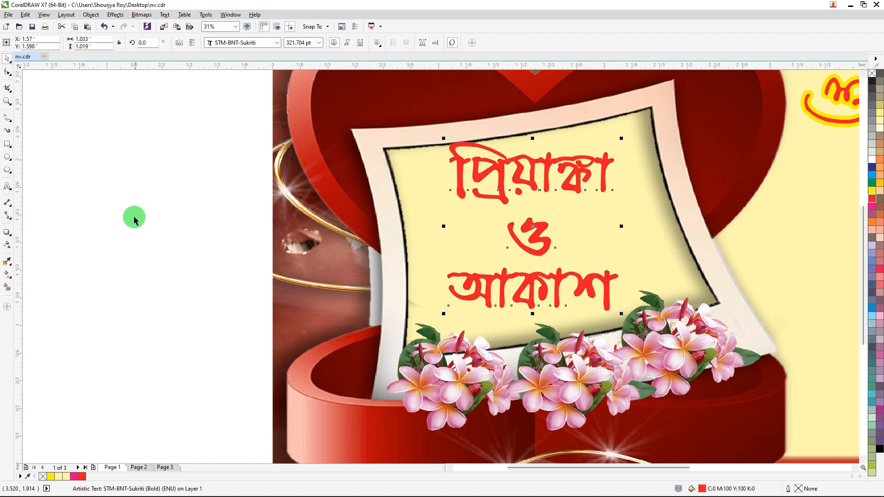
Recolor only the "ও" on the middle line of the names text dark blue
left_click(7, 186)
left_click_drag(515, 235, 549, 233)
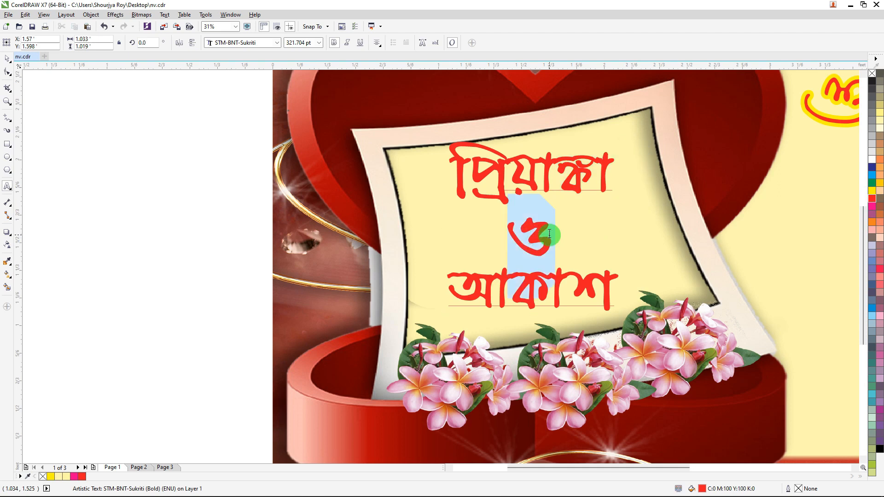
left_click(871, 166)
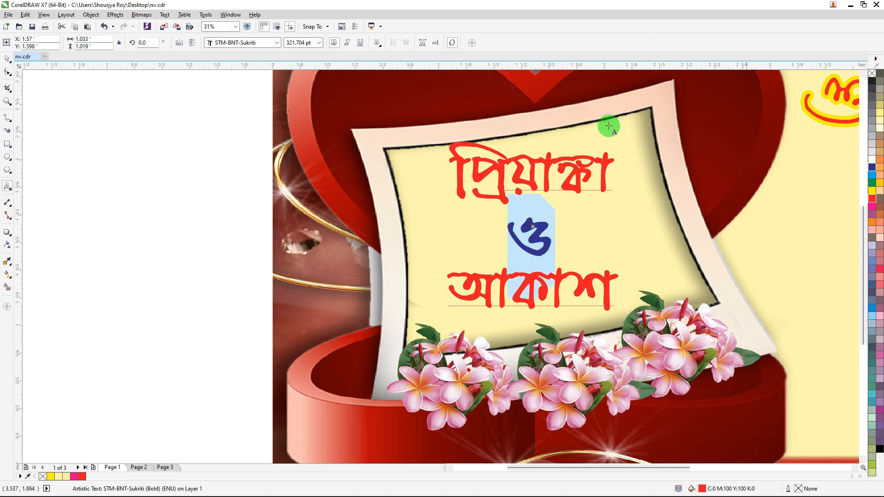
Rotate the names text counterclockwise so its three lines follow the tilt of the photo frame
left_click(8, 59)
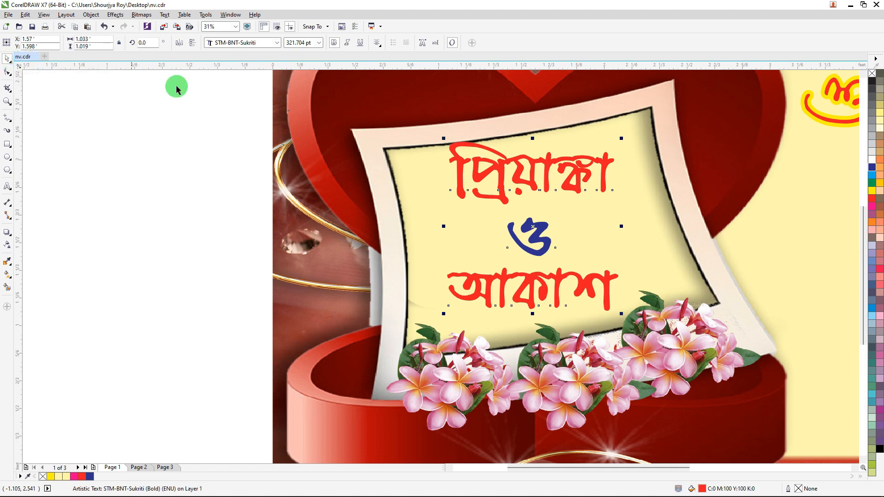
left_click(538, 230)
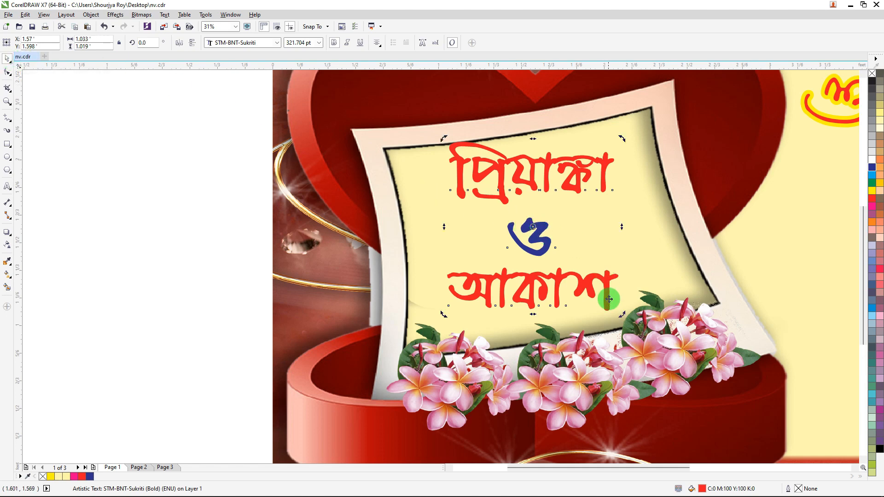
left_click(230, 216)
left_click(539, 227)
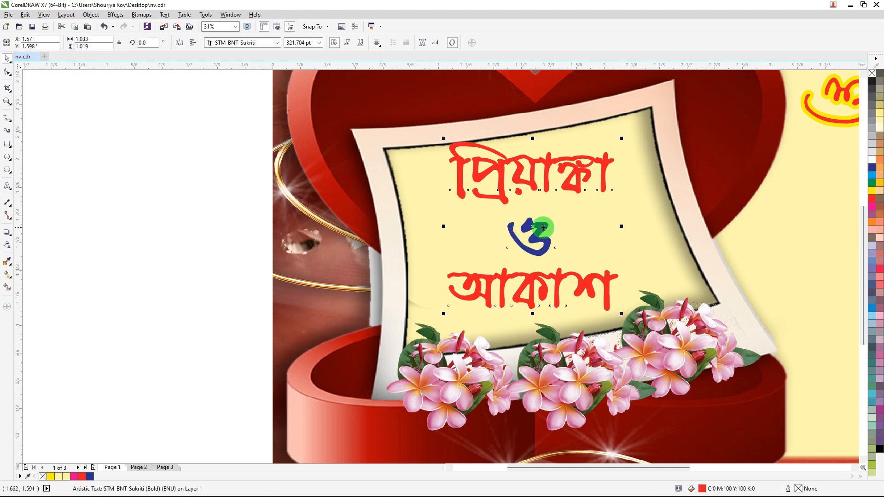
left_click(541, 227)
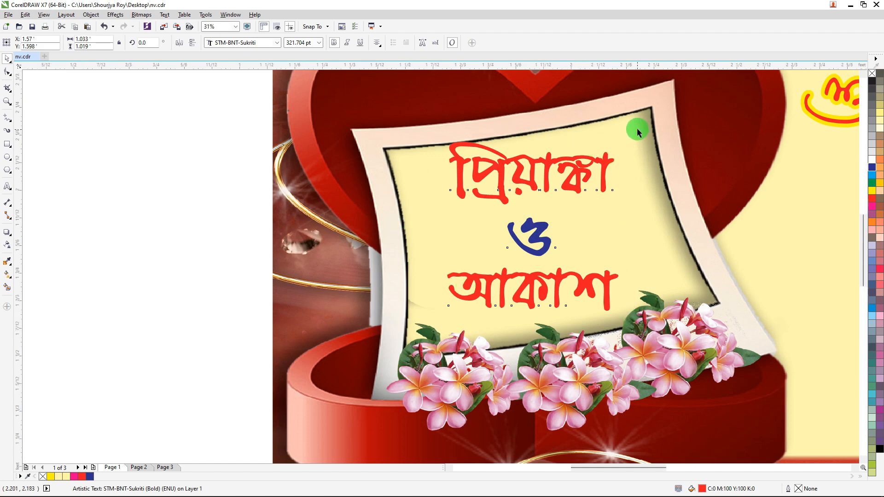
scroll(637, 128, "up", 4)
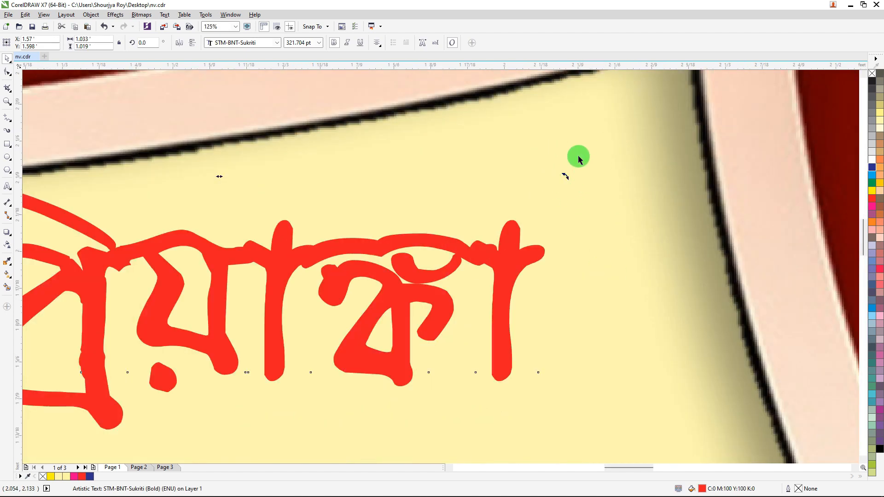
scroll(566, 164, "down", 4)
scroll(533, 157, "up", 3)
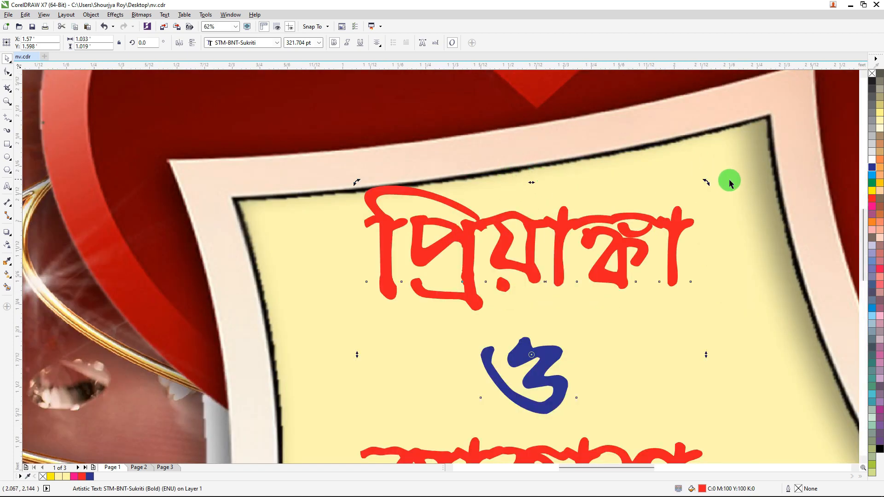
scroll(702, 188, "up", 2)
scroll(705, 185, "up", 1)
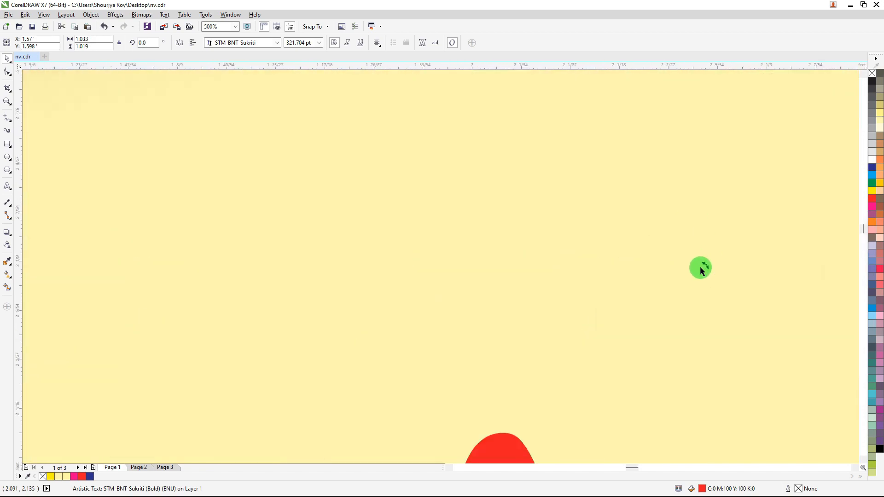
scroll(582, 201, "down", 3)
scroll(599, 240, "down", 3)
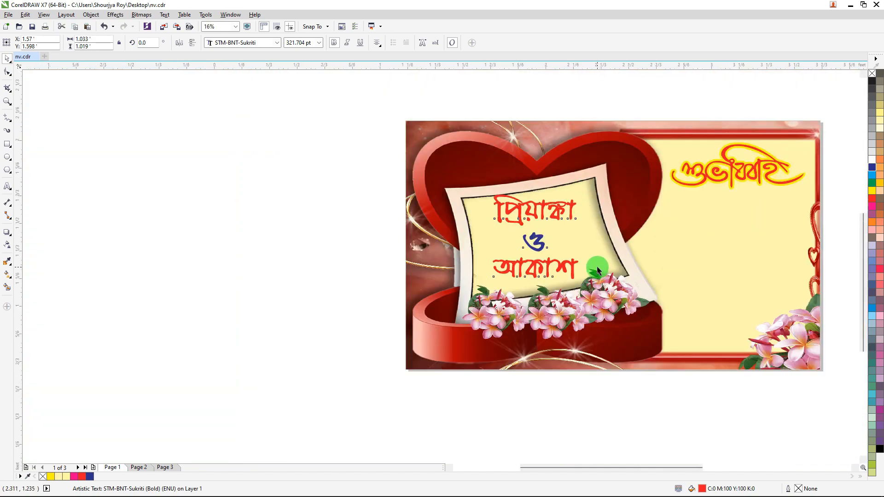
scroll(595, 264, "up", 3)
left_click_drag(562, 301, 586, 291)
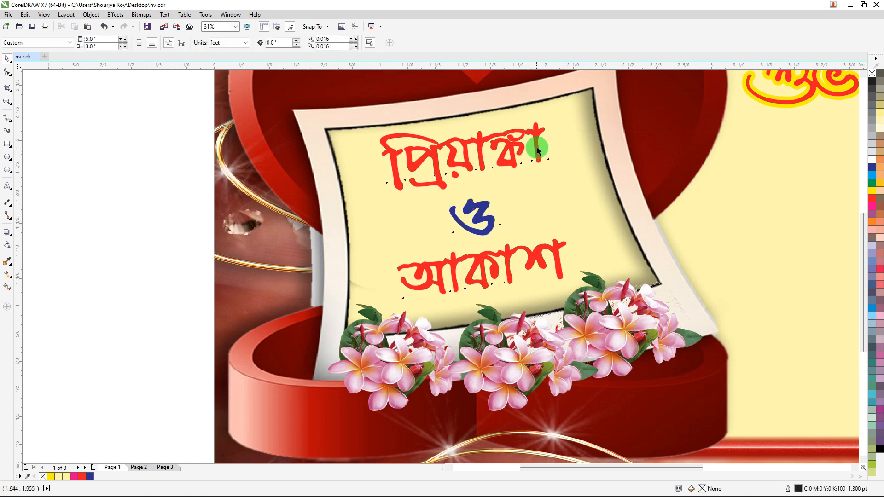
Stretch the tilted names text wider, enlarge it to about 1.39 by 1.07 feet and move it slightly up inside the frame
left_click_drag(543, 143, 549, 143)
left_click_drag(577, 209, 595, 207)
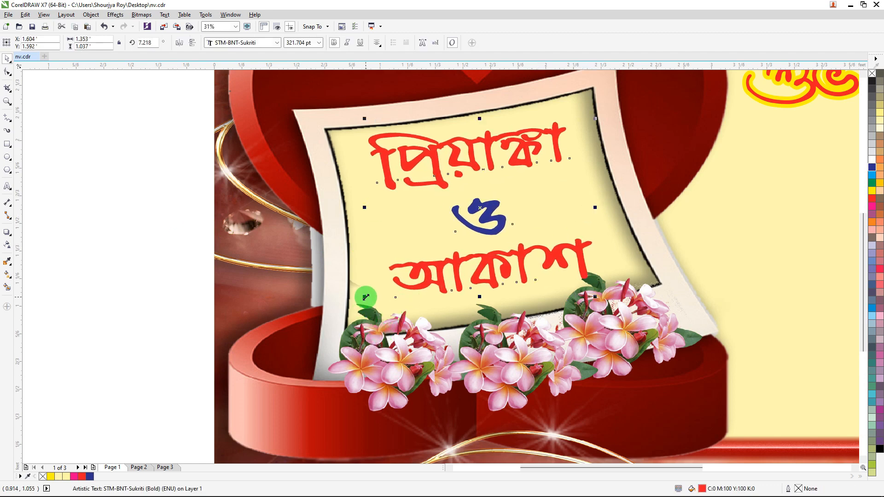
left_click_drag(364, 297, 358, 303)
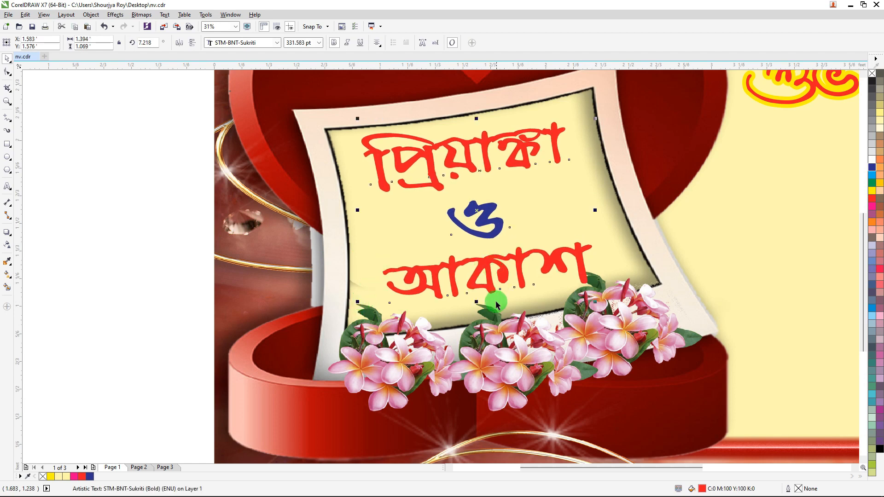
left_click_drag(479, 272, 480, 263)
Reduce the names text's height to about 0.98 feet and reposition it centrally in the frame above the flowers
scroll(480, 262, "down", 2)
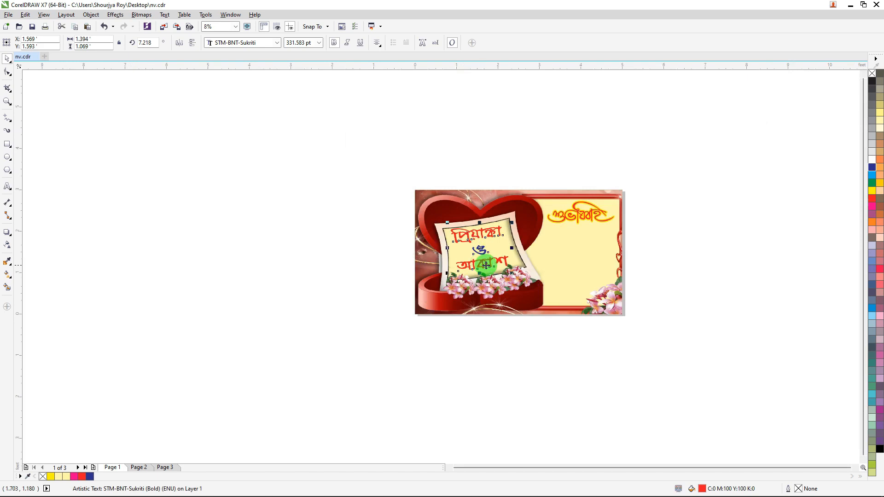
scroll(479, 258, "up", 2)
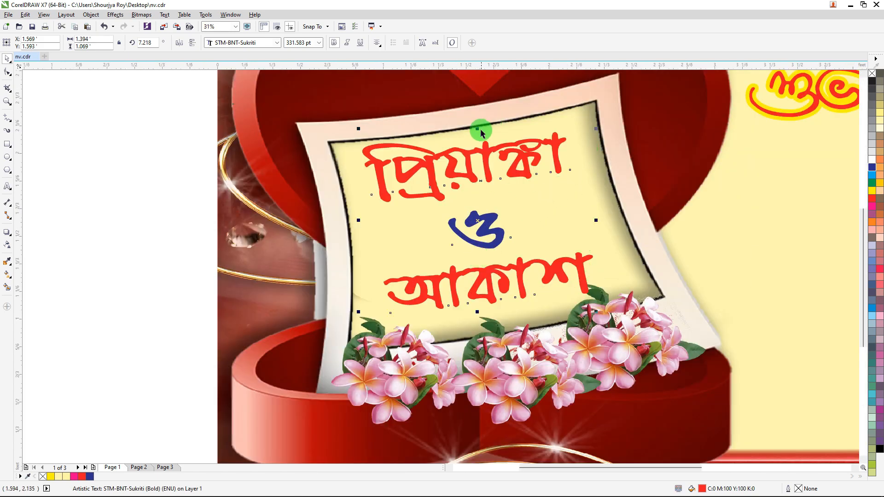
left_click_drag(479, 130, 483, 137)
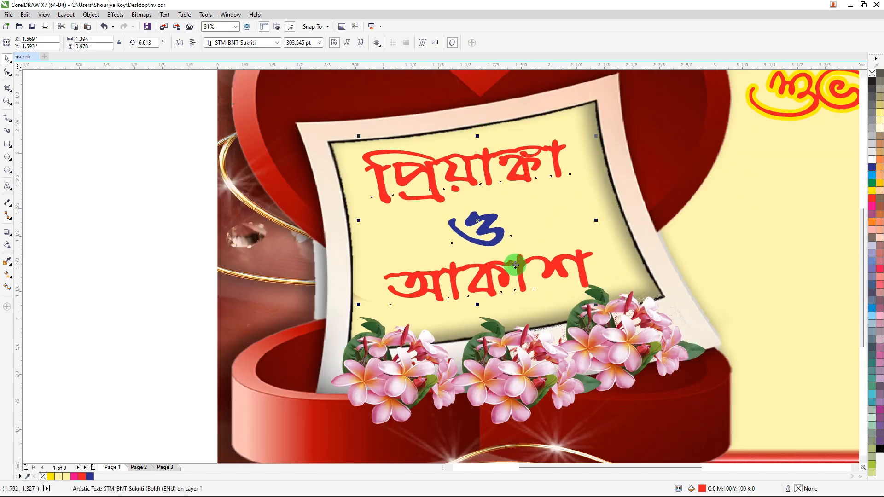
left_click_drag(518, 271, 523, 254)
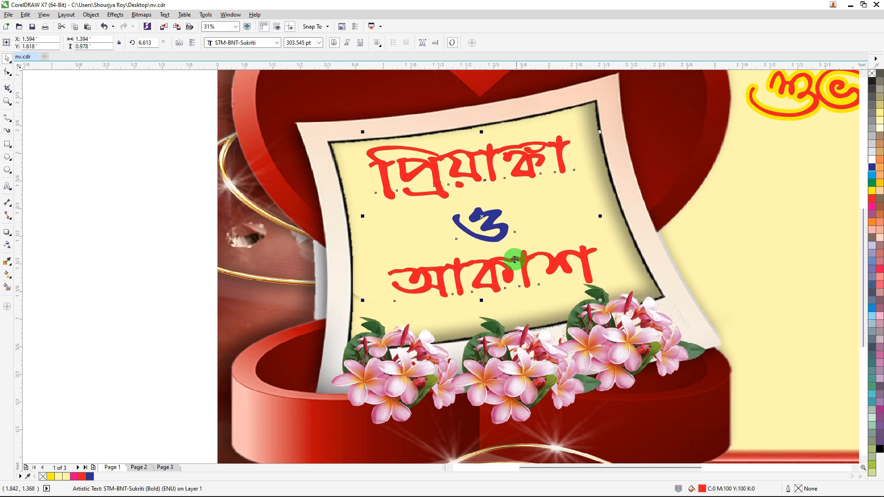
Start a new artistic text below the Bengali heading in the STM-BNT-Arjun font at 50 pt
scroll(474, 225, "down", 2)
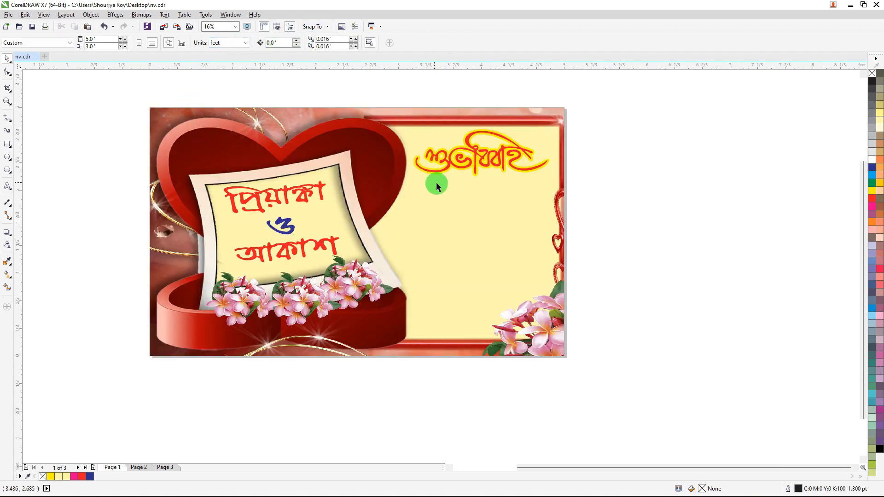
scroll(436, 181, "up", 4)
left_click(7, 185)
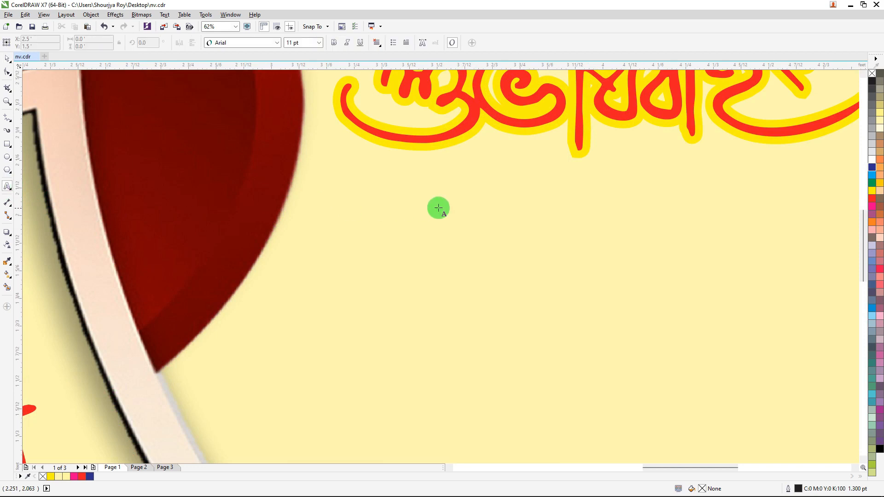
left_click(388, 208)
left_click(247, 43)
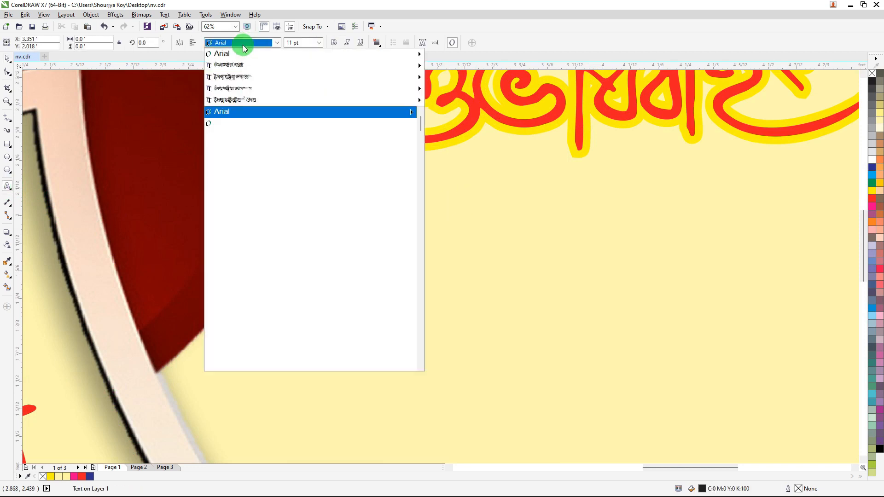
mouse_move(235, 70)
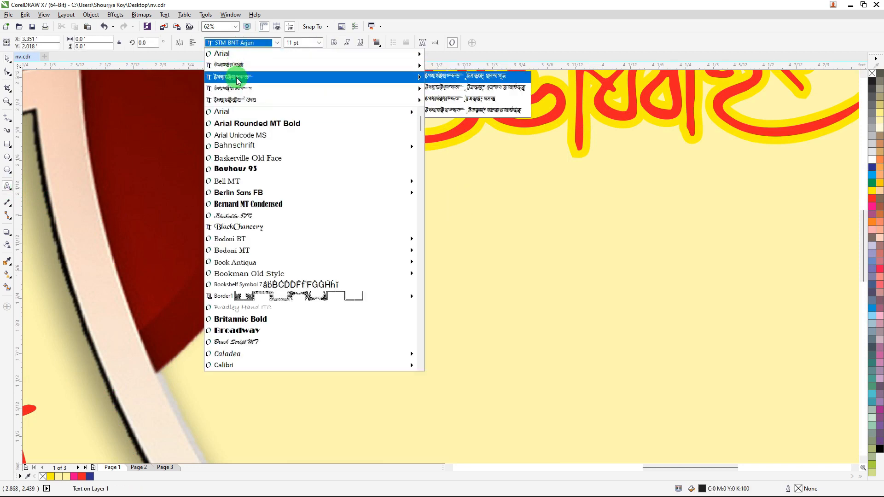
left_click(238, 79)
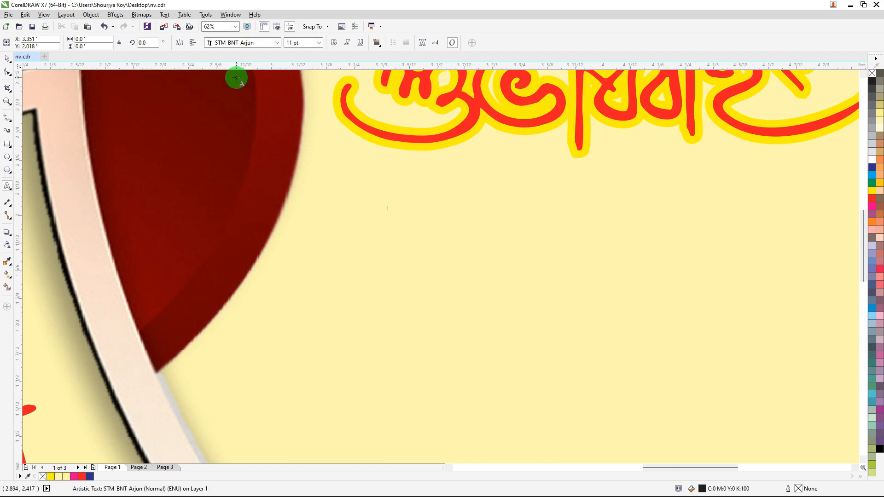
left_click(309, 42)
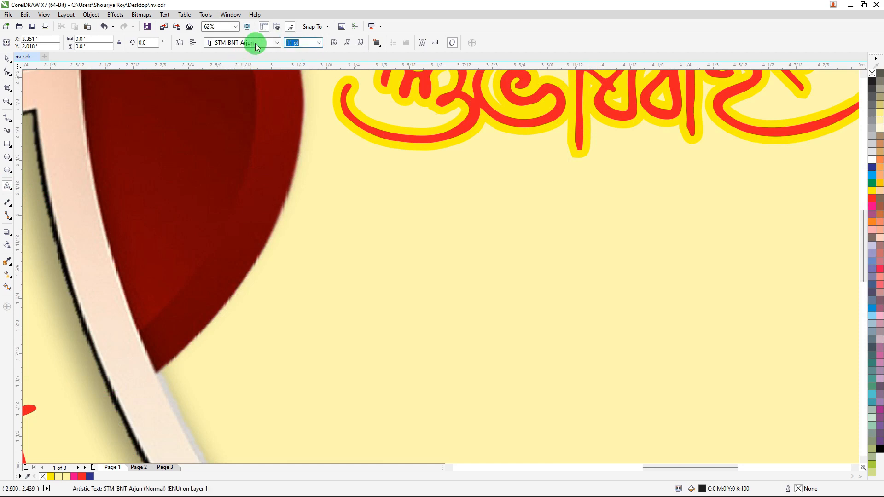
type("50")
key("Return")
Write the menu heading "আজকের মেনু" with the items "বেবী বাটার নান" and "কিমা চানা" on separate lines below it
type("আজকেম")
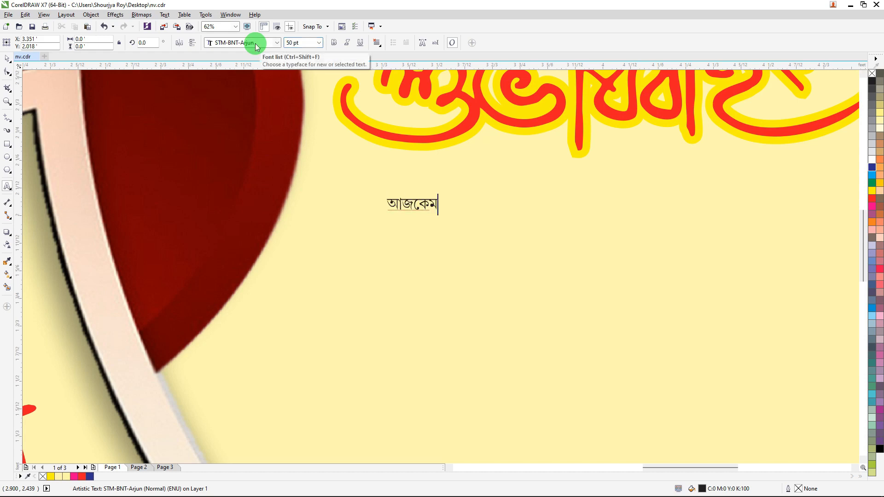
key("BackSpace")
type("র মে")
type("নুবেবী")
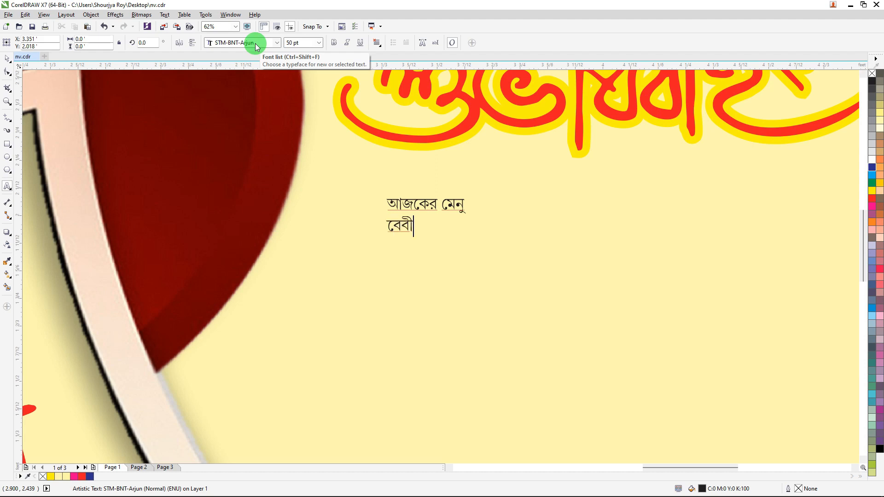
key("BackSpace")
key("BackSpace")
key("BackSpace")
type("বেবী বাটার নান")
key("Return")
type("কিমা চানা ")
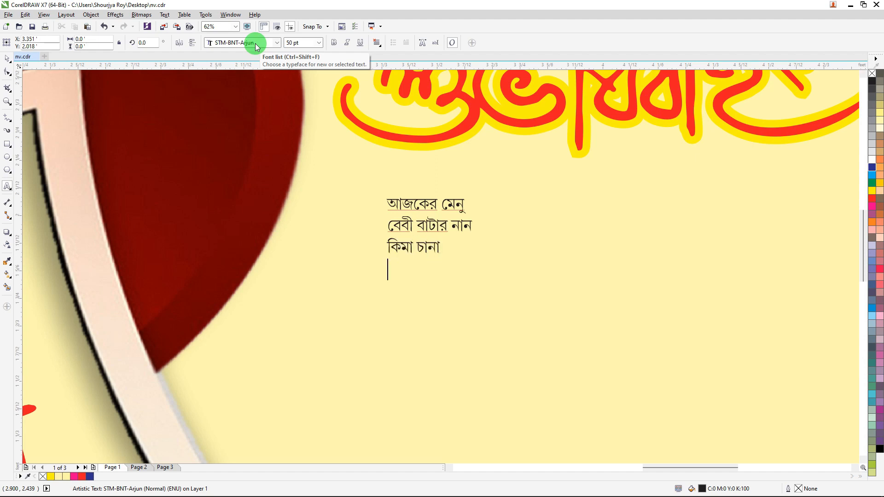
Add the menu lines "ফিস ফ্রাই" and "স্যালাড / কাসুন্দি"
type("ফিস ফ্রই")
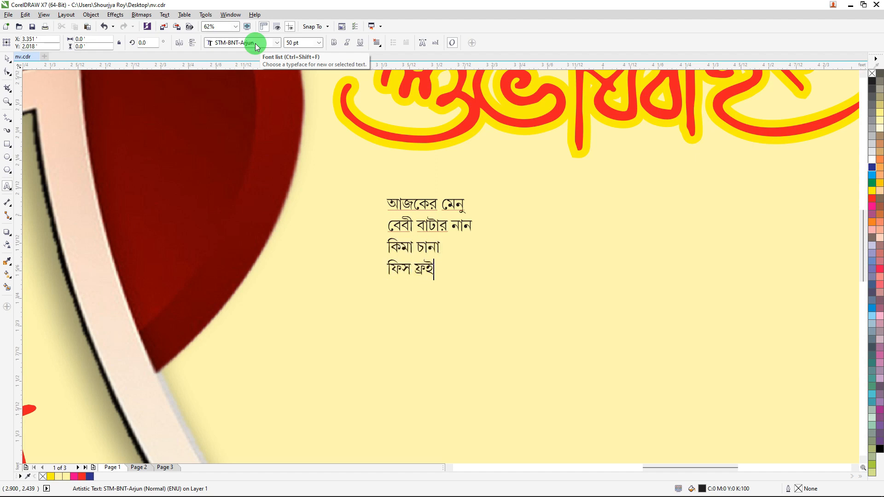
key("BackSpace")
type("াই ")
type("স্যালা")
type("ড /")
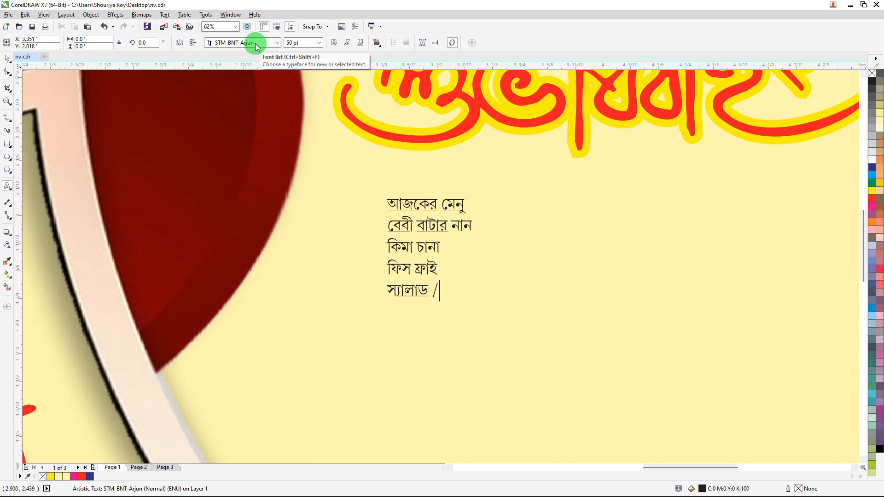
type(" কাসুন্দি")
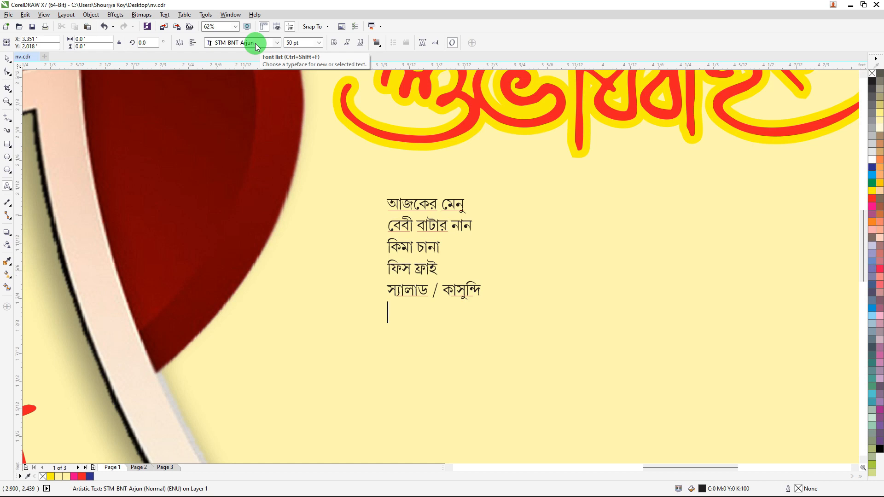
Add the menu lines "ফ্রায়েড রাইস" and "মটন কষা / দই কাতলা"
type("ফ্রায়েড রাসি")
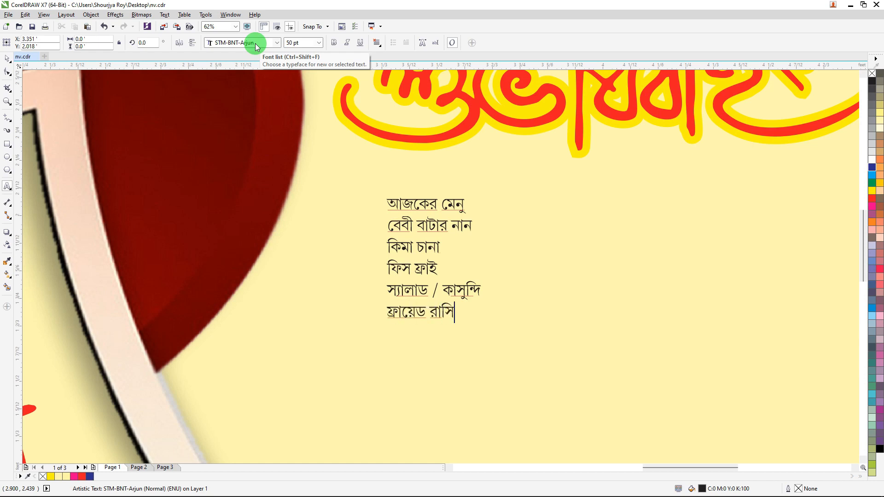
key("BackSpace")
key("BackSpace")
type("ইস ")
type("মটন কষা")
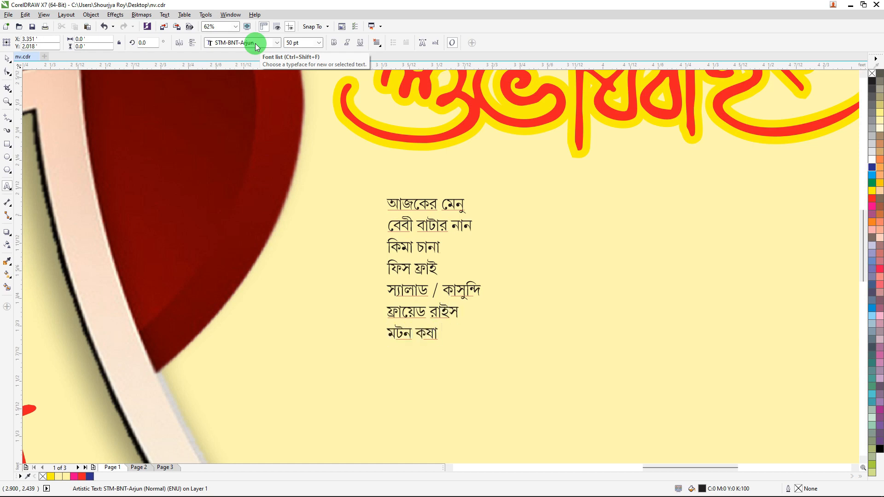
type(" / দই কাত")
key("BackSpace")
type("াতলা ")
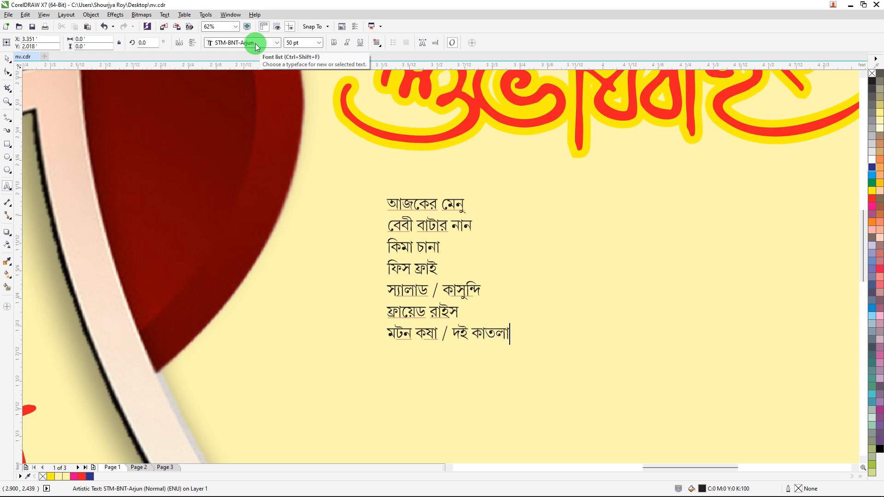
Add the menu lines "চাটনী" and "পাঁপড়"
type("চাট")
key("Return")
type("নী")
key("Return")
type("পাঁ")
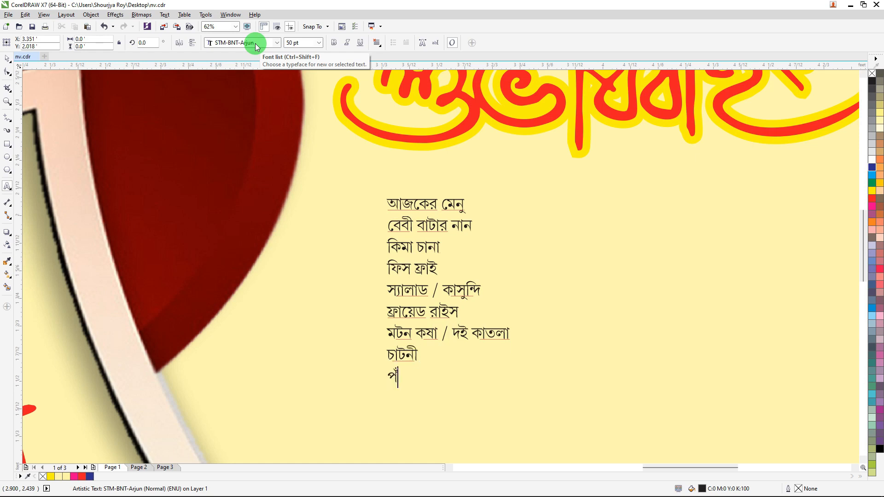
type("পড় গকম")
Add the menu lines "কমলাভোগ" and "সন্দেশ"
key("BackSpace")
key("BackSpace")
type("কমলোভাগ")
key("BackSpace")
key("BackSpace")
key("BackSpace")
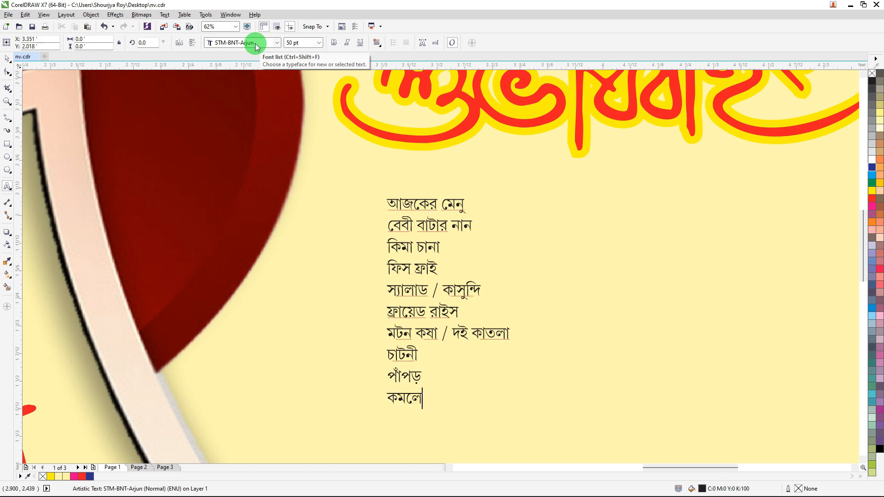
type("লাভোগ")
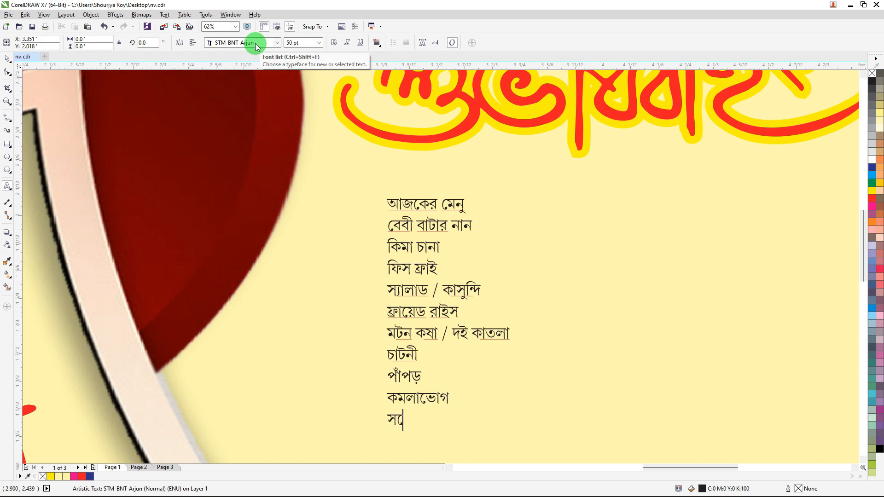
type("্দেশ")
Finish the menu list with the lines "আইসক্রীম" and "পান"
type("আইস্ক্রীম")
key("BackSpace")
key("BackSpace")
key("BackSpace")
key("BackSpace")
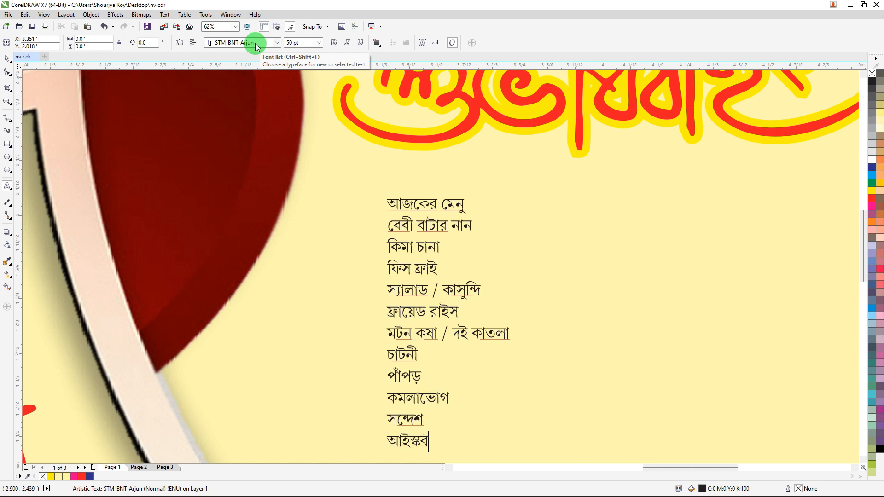
type("সক্রীম")
key("Return")
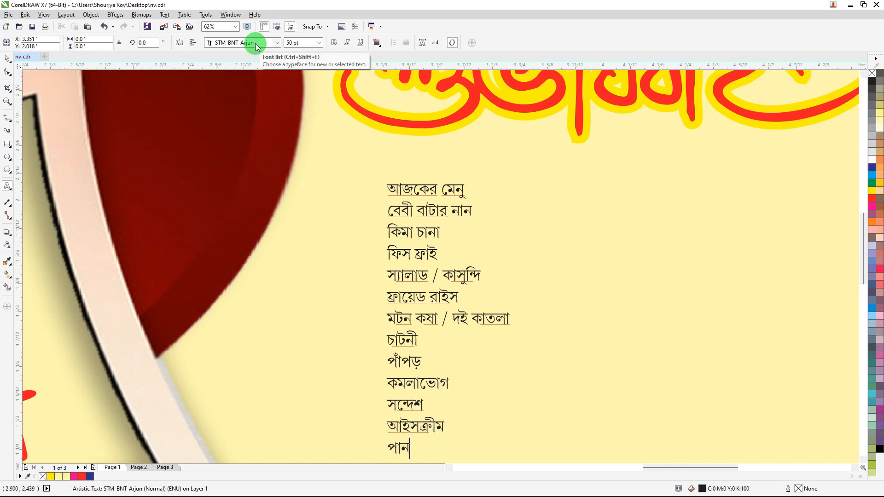
Move the heading line "আজকের মেনু" out of the menu list into its own text object and make it bold
key("ctrl+a")
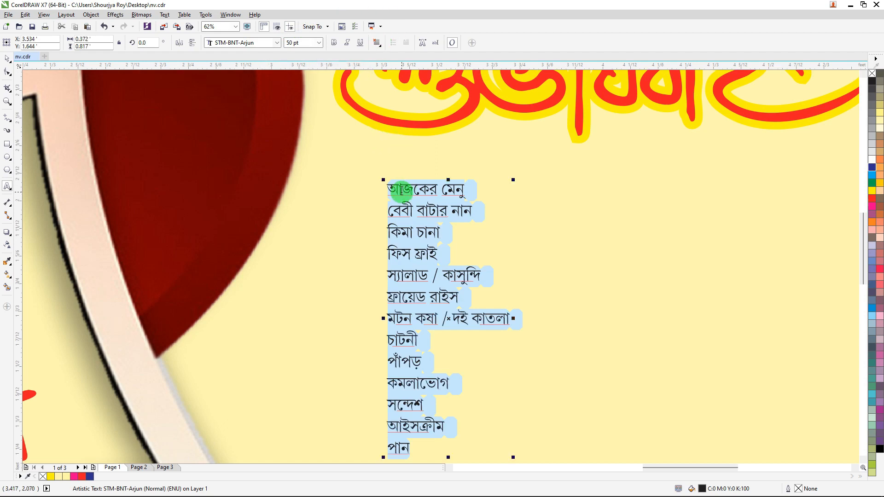
left_click(404, 189)
left_click(388, 189)
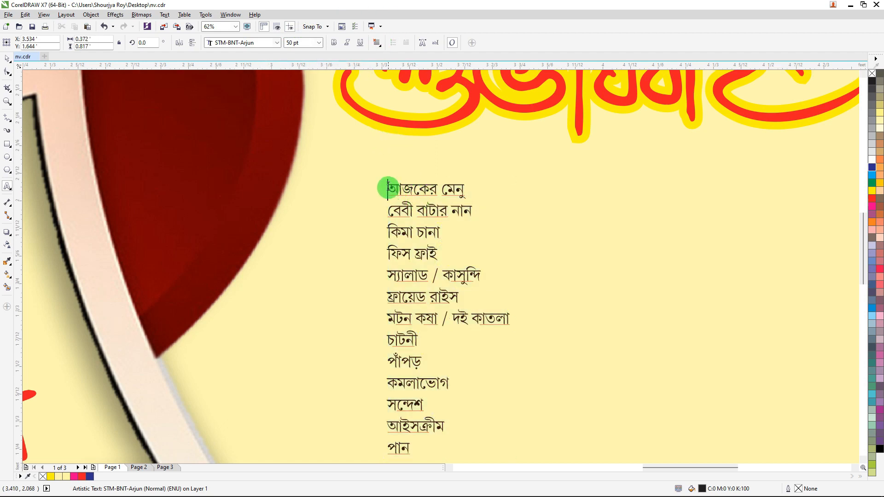
left_click_drag(387, 188, 495, 190)
key("ctrl+x")
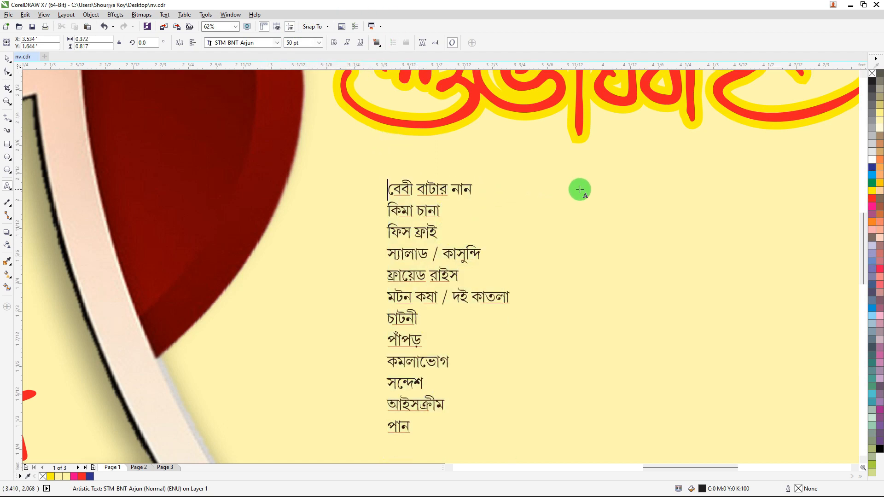
left_click(587, 181)
key("ctrl+v")
key("ctrl+a")
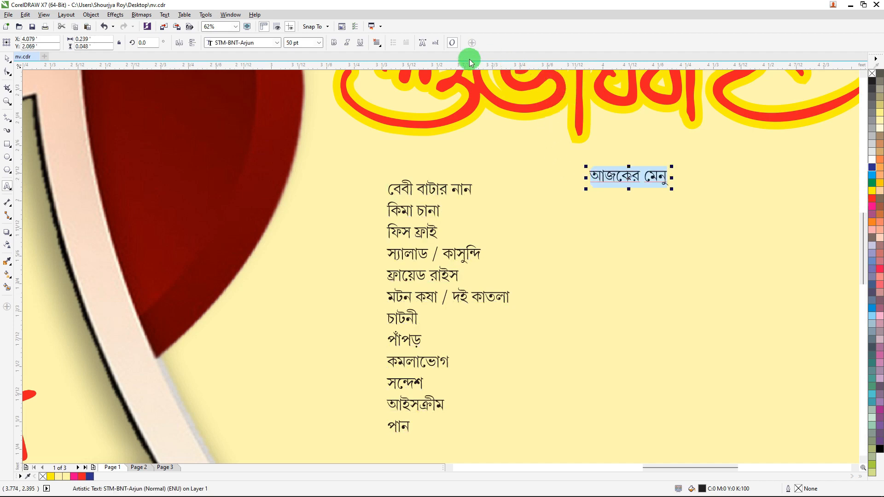
left_click(334, 43)
left_click(8, 58)
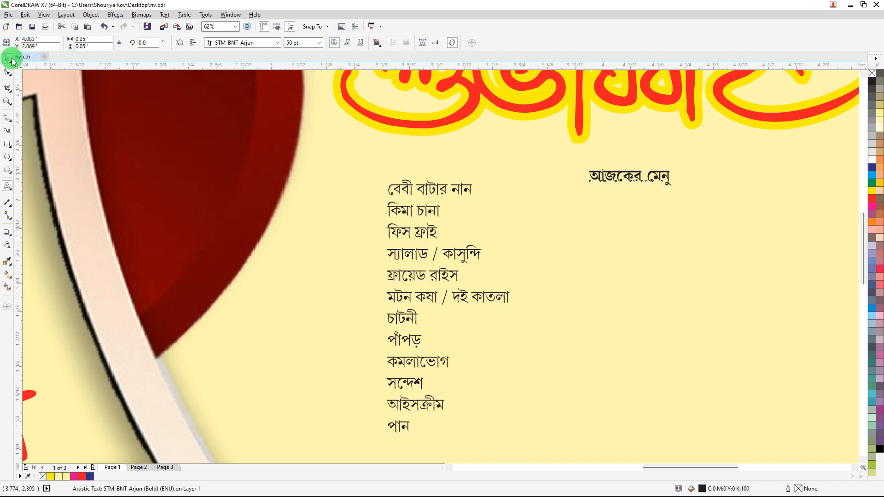
Move the menu list down and slightly toward the heart frame to leave room for a heading above it
left_click(436, 189)
left_click_drag(436, 190, 533, 198)
key("ctrl+z")
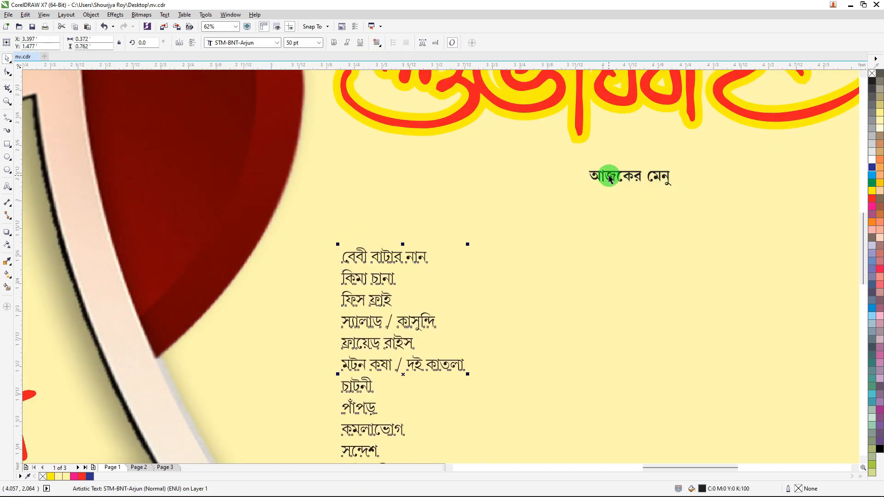
Place the heading "আজকের মেনু" just below the calligraphy and enlarge it to about 123 pt
left_click_drag(606, 174, 527, 174)
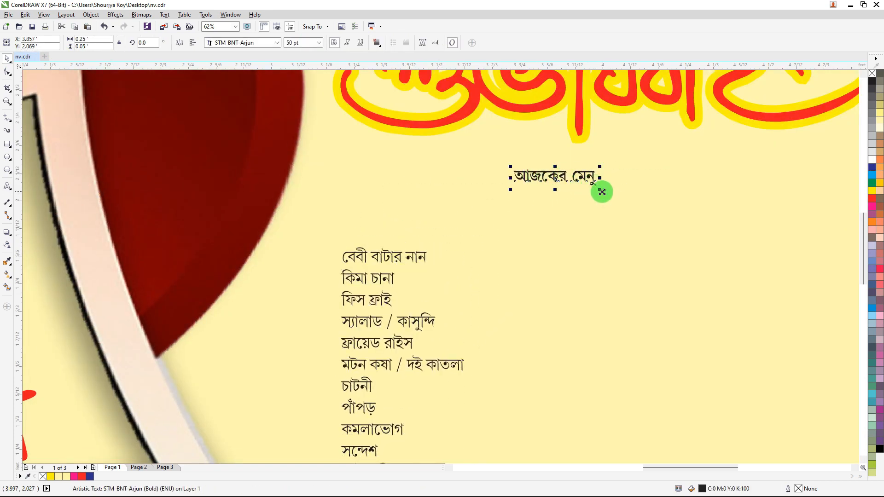
left_click_drag(601, 190, 673, 218)
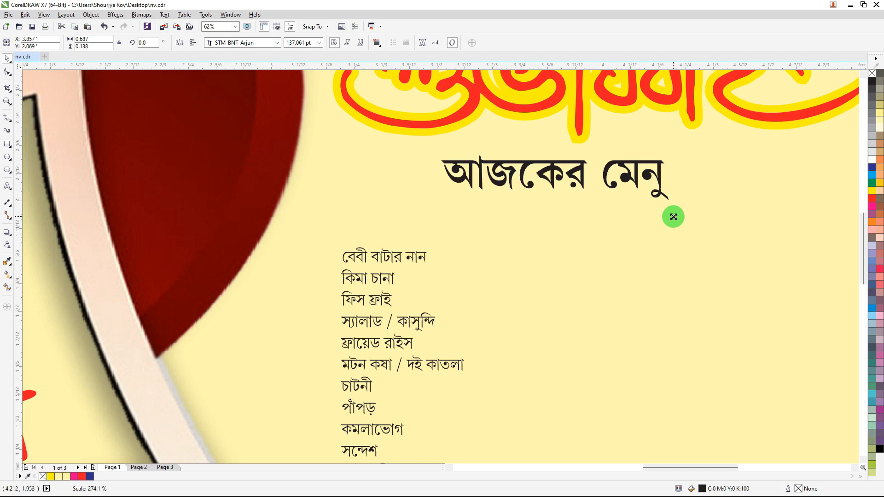
left_click_drag(674, 217, 665, 203)
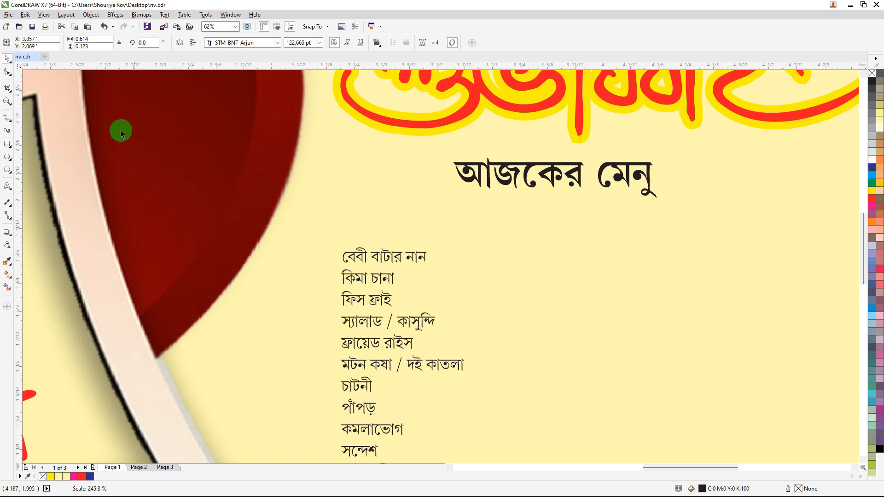
Draw a rectangle about 0.70 by 0.18 ft around the heading, round its corners to about 0.039 ft and fill it dark blue
left_click(370, 174)
mouse_move(440, 146)
left_mouse_down()
mouse_move(592, 195)
mouse_move(670, 205)
left_mouse_up()
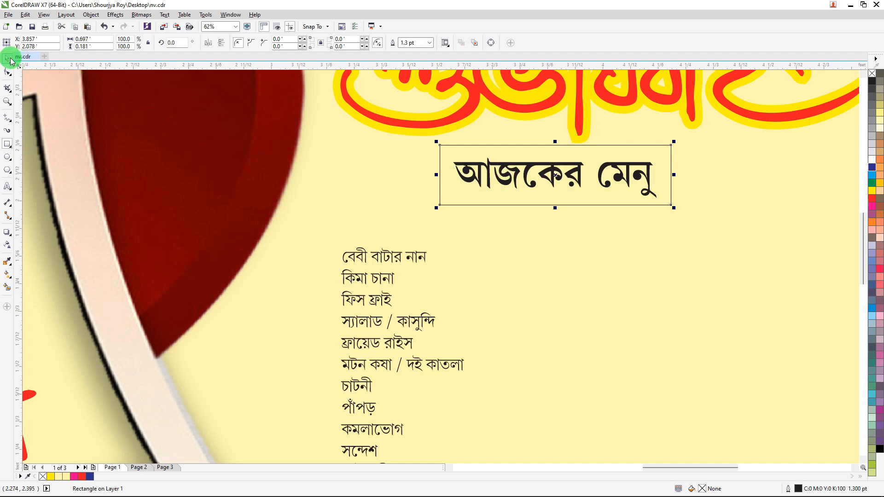
left_click(7, 72)
left_click(597, 145)
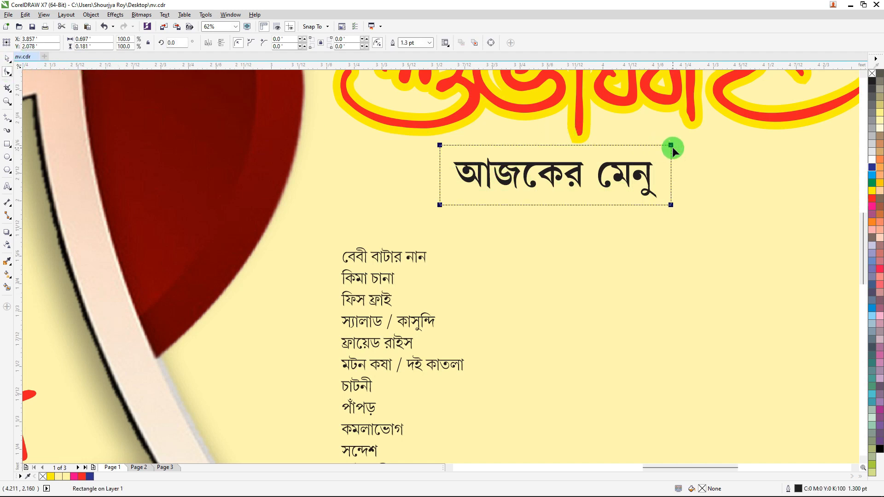
left_click_drag(671, 145, 671, 158)
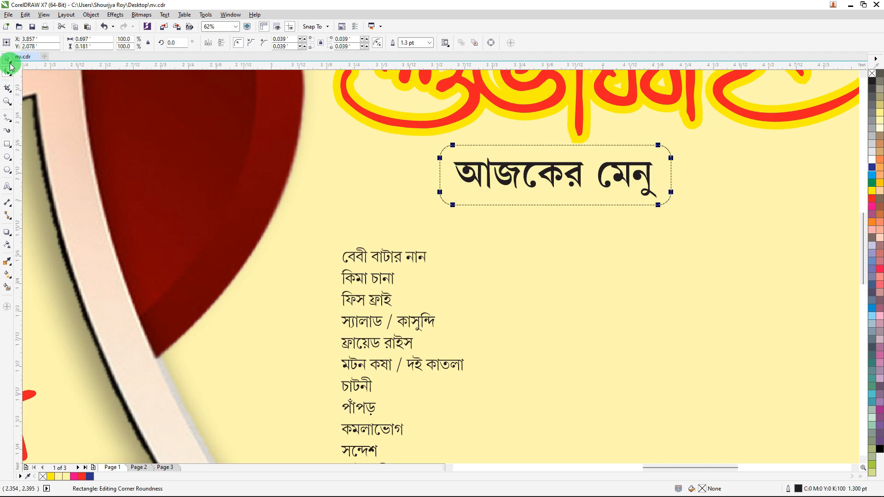
left_click(7, 59)
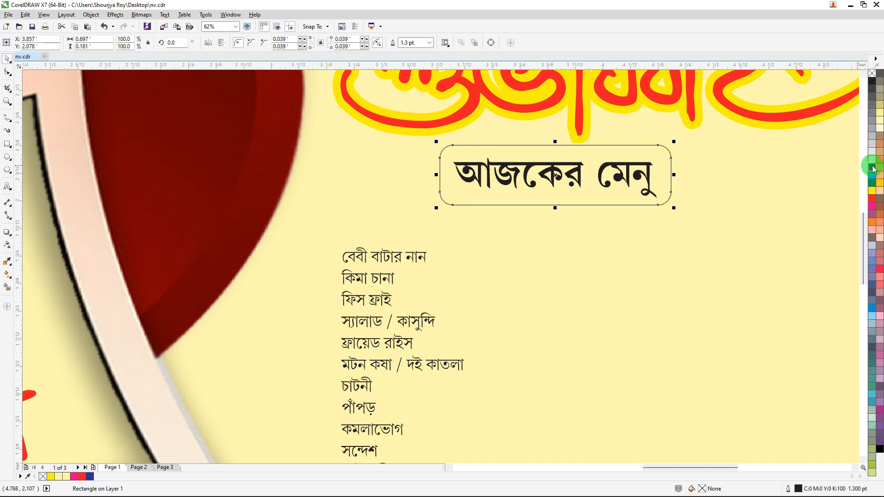
left_click(872, 168)
Bring the hidden heading text in front of the blue rectangle and colour it white
left_click(490, 170)
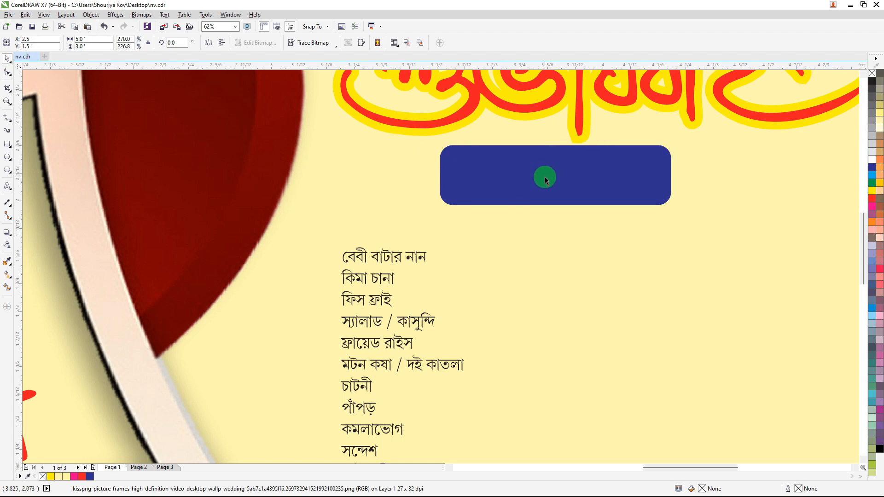
left_click(545, 178)
left_click(545, 175, "alt")
left_click(546, 175, "alt")
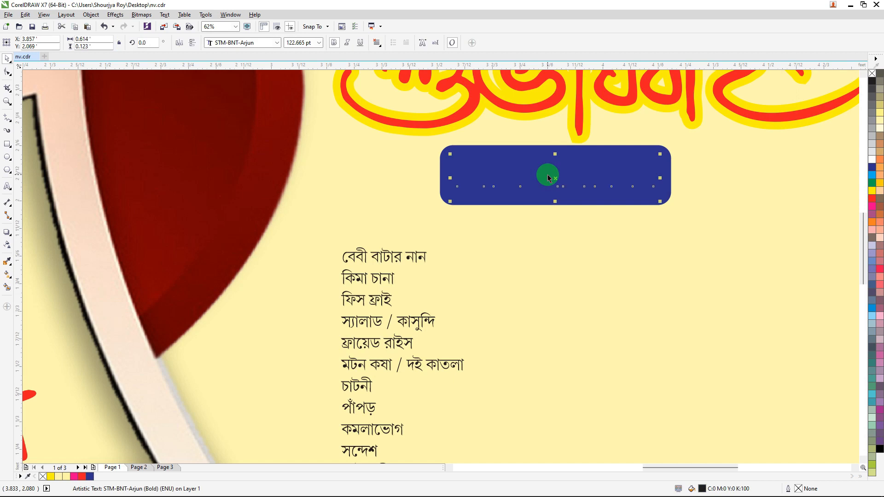
key("shift+Page_Up")
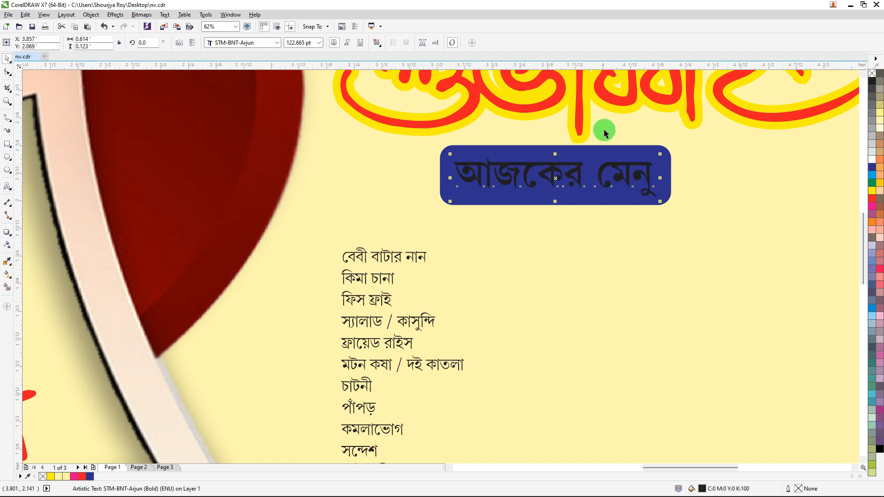
left_click(873, 163)
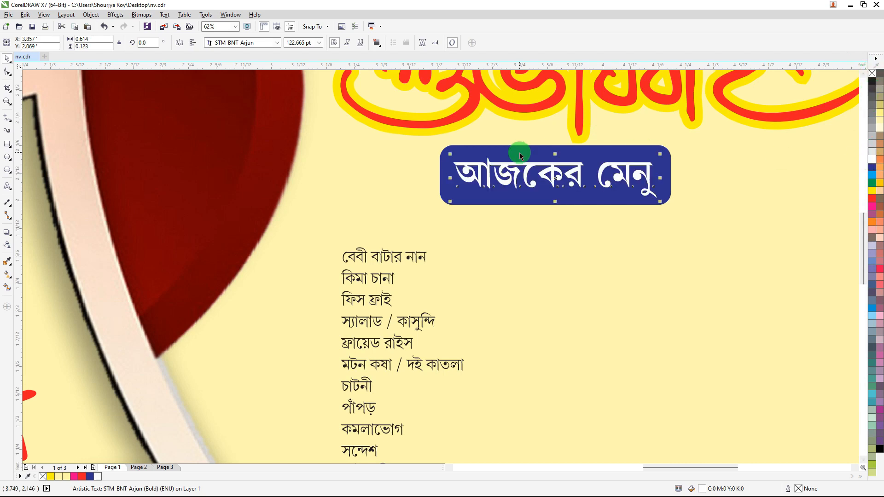
Shift the heading and its blue rectangle slightly to the right and stretch both together to about 0.86 ft wide
scroll(553, 147, "down", 3)
left_click(640, 150)
scroll(651, 148, "up", 2)
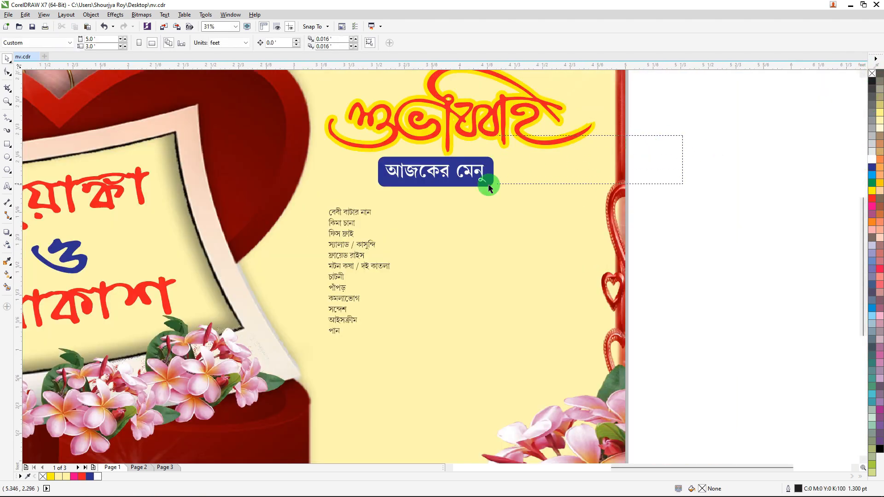
left_click_drag(489, 188, 351, 198)
scroll(458, 190, "up", 2)
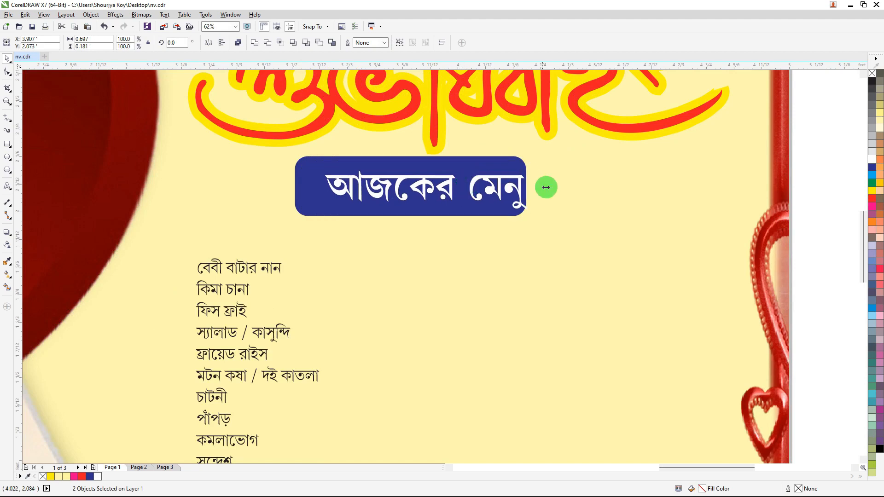
left_click_drag(546, 187, 567, 187)
scroll(554, 178, "down", 2)
left_click(712, 156)
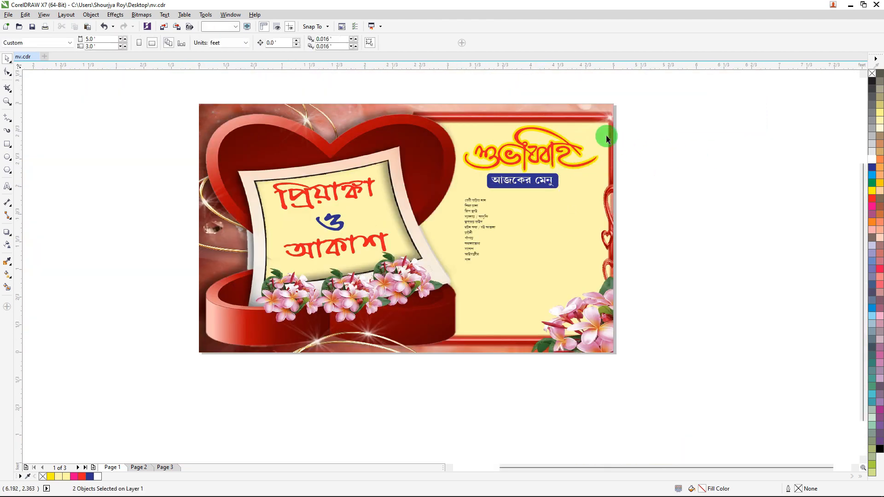
Stretch the heading and its blue rectangle together to a height of about 0.2 ft
scroll(598, 126, "up", 1)
left_click_drag(698, 198, 374, 266)
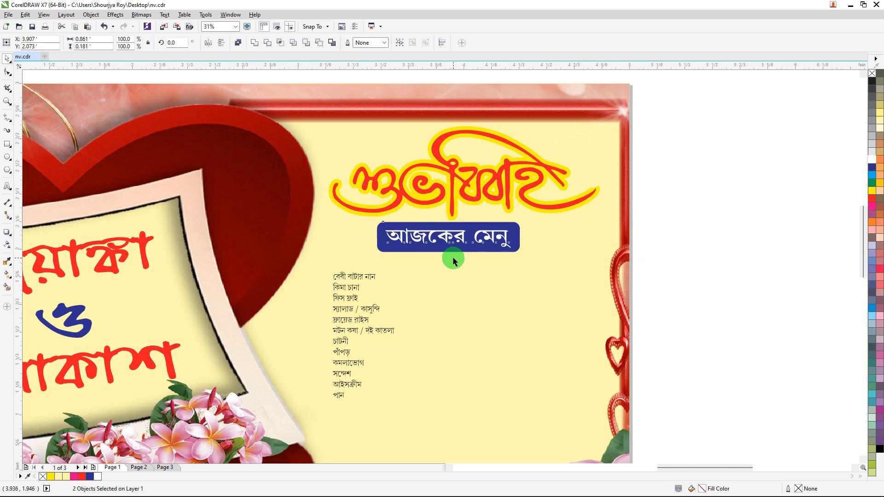
scroll(451, 258, "up", 1)
left_click_drag(446, 247, 450, 253)
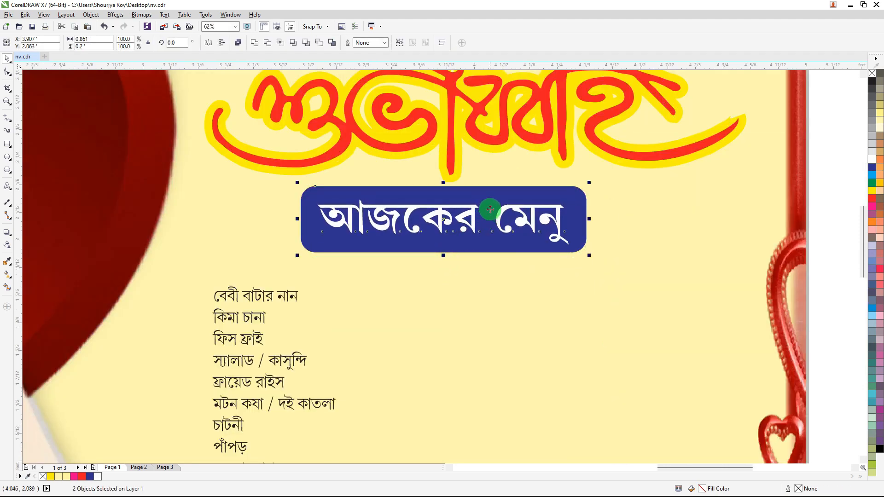
scroll(488, 213, "down", 2)
scroll(444, 239, "up", 1)
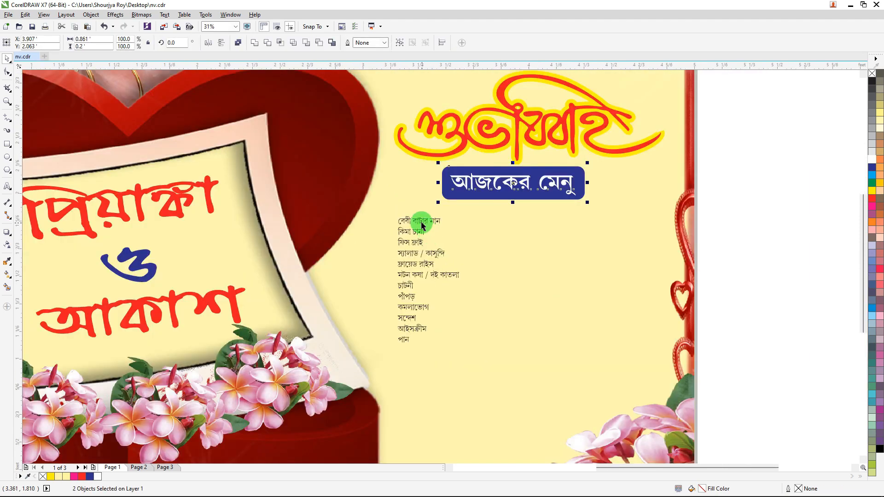
Make the menu list bold and move it aside onto the heart frame
left_click(419, 217)
left_click(334, 43)
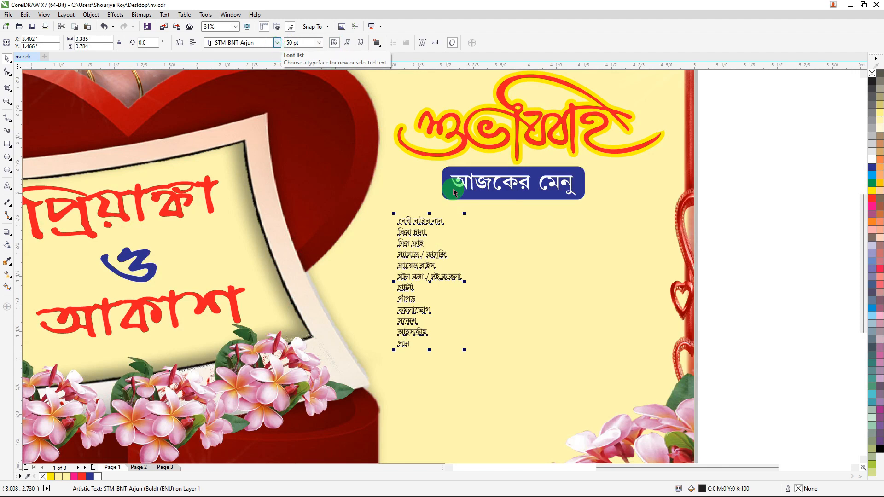
key("ctrl+z")
left_click_drag(415, 217, 308, 206)
scroll(375, 210, "up", 1)
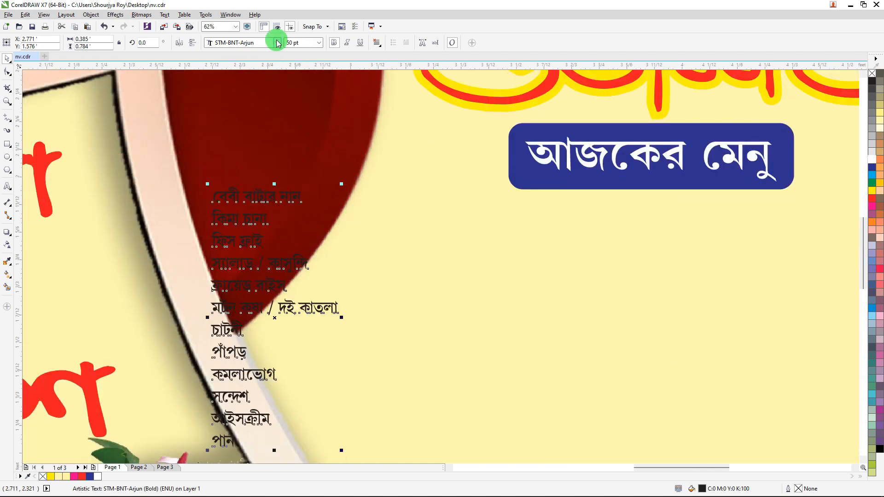
Set the menu list's font to STM-BNT-Niladri
left_click(278, 43)
key("Down")
key("Down")
key("Down")
key("Down")
key("Down")
key("Down")
key("Down")
key("Down")
key("Down")
key("Down")
key("Down")
key("Down")
key("Down")
key("Down")
key("Down")
key("Down")
key("Down")
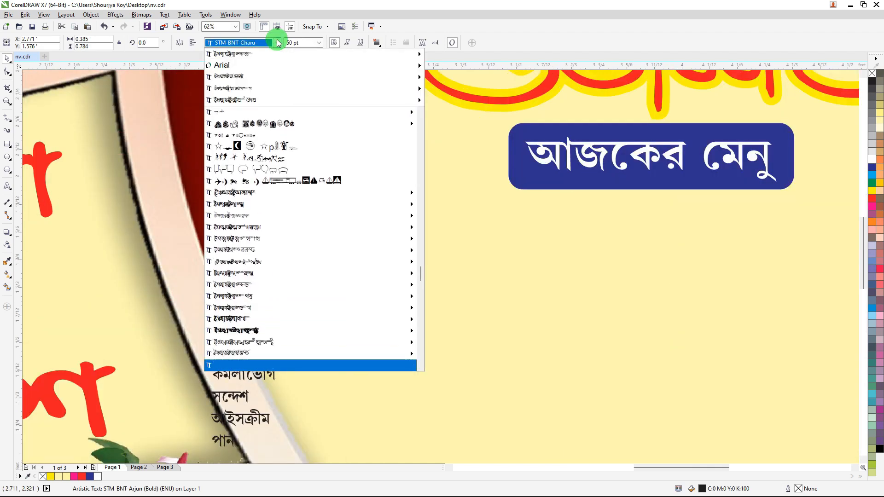
key("Down")
key("Down")
key("Down")
key("Down")
key("Down")
key("Down")
key("Down")
key("Down")
key("Down")
key("Down")
key("Down")
key("Down")
key("Down")
key("Down")
key("Down")
key("Down")
key("Down")
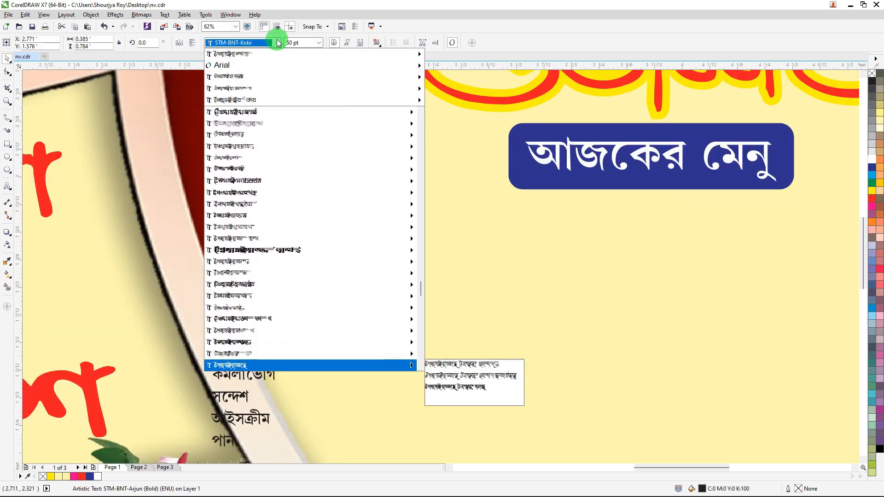
key("Down")
key("Down")
key("Down")
key("Down")
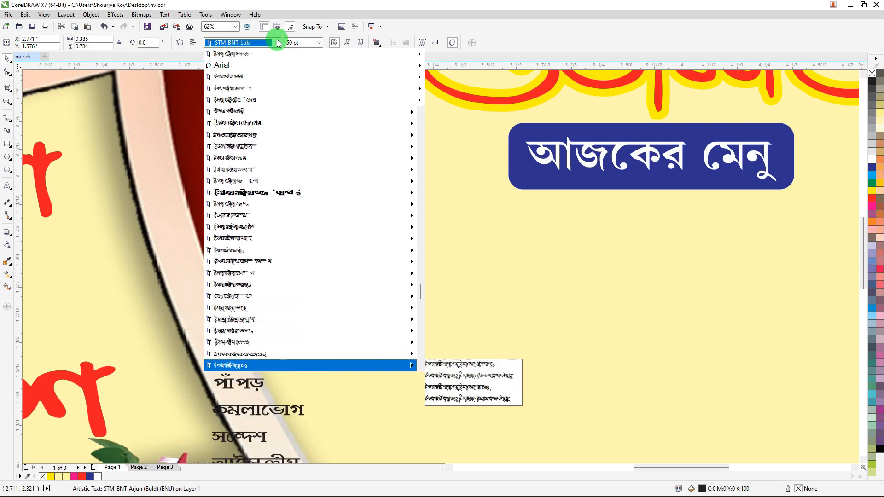
key("Down")
key("Down")
key("Down")
key("Down")
key("Down")
key("Down")
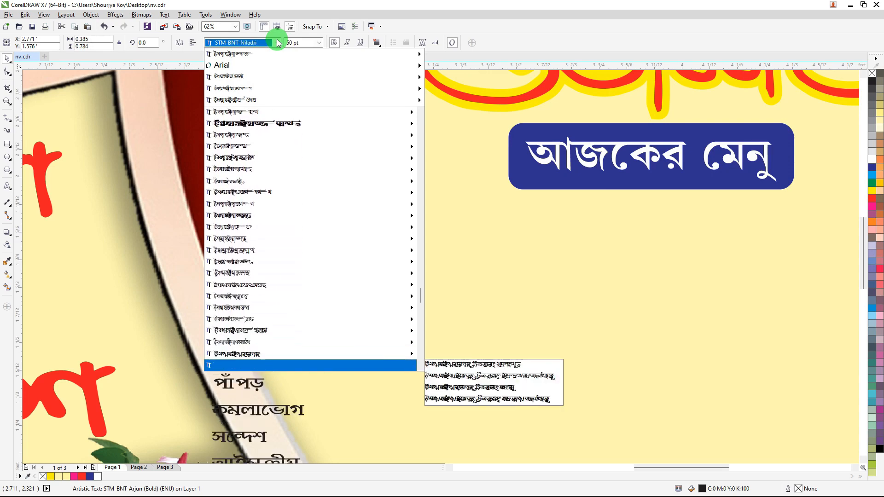
key("Return")
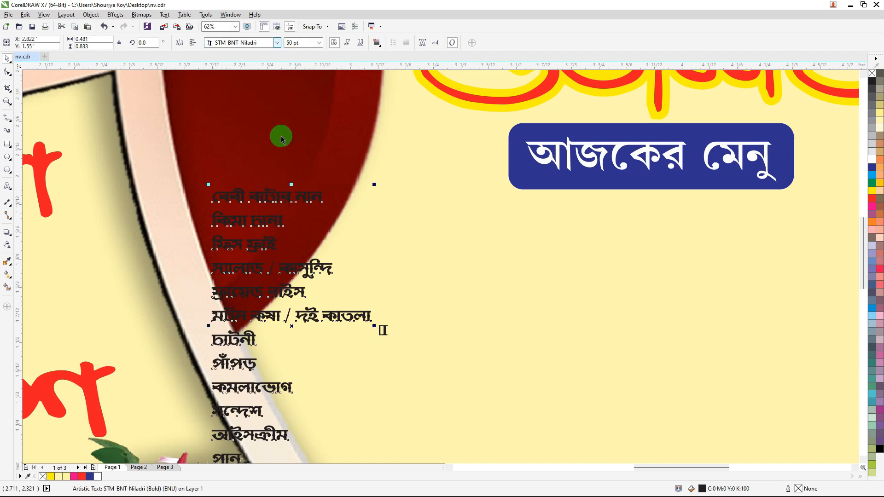
Move the menu list back below the heading on the cream area and enlarge it to about 70 pt
scroll(331, 178, "down", 1)
left_click_drag(328, 226, 410, 239)
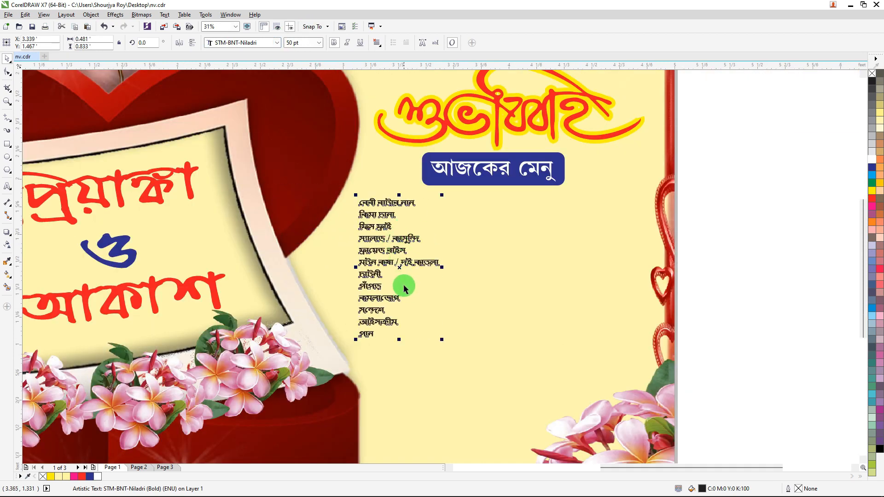
scroll(423, 246, "down", 1)
scroll(438, 293, "up", 1)
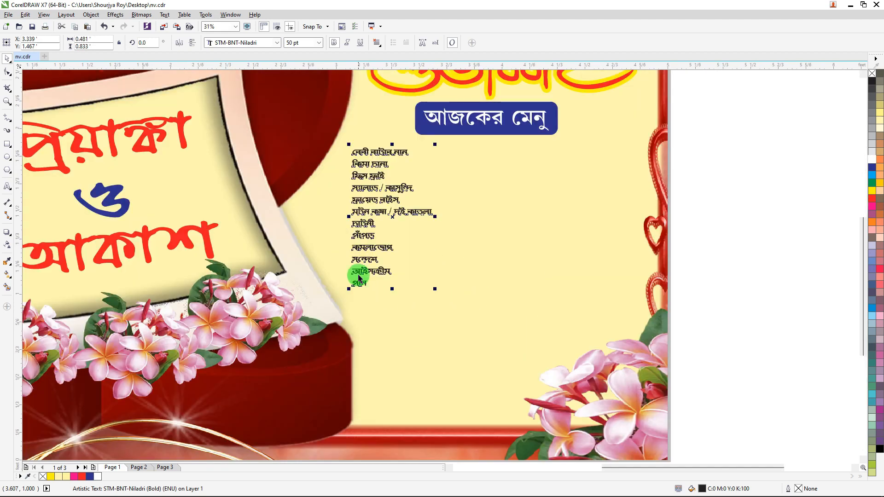
left_click_drag(435, 290, 467, 352)
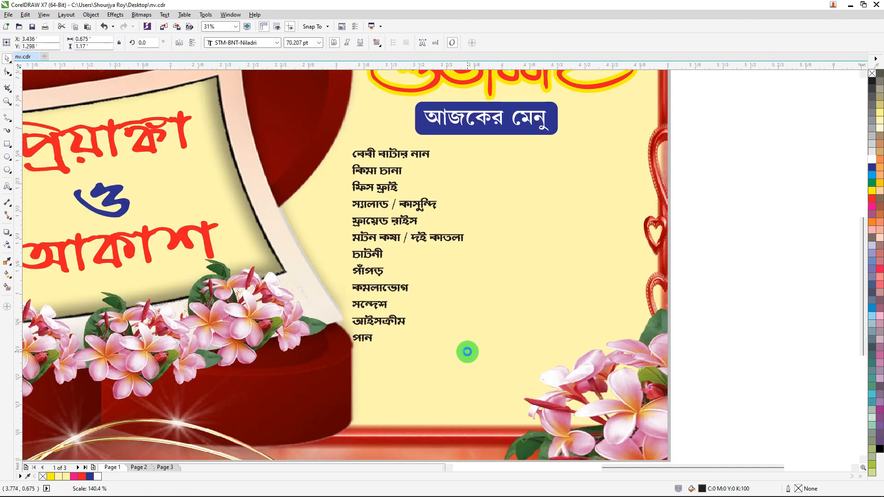
Split the last four menu items, from কমলাভোগ to পান, into a separate text object and place it as a second column beside the list
left_click(7, 187)
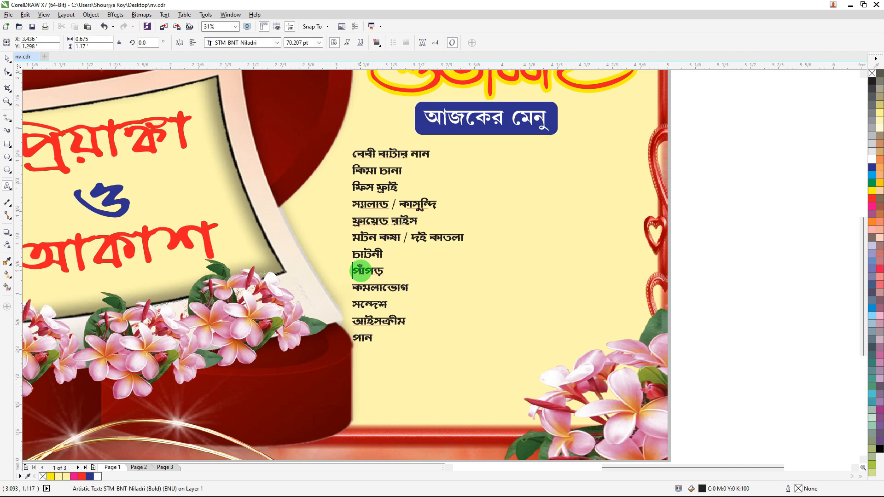
key("ctrl+shift+End")
key("ctrl+c")
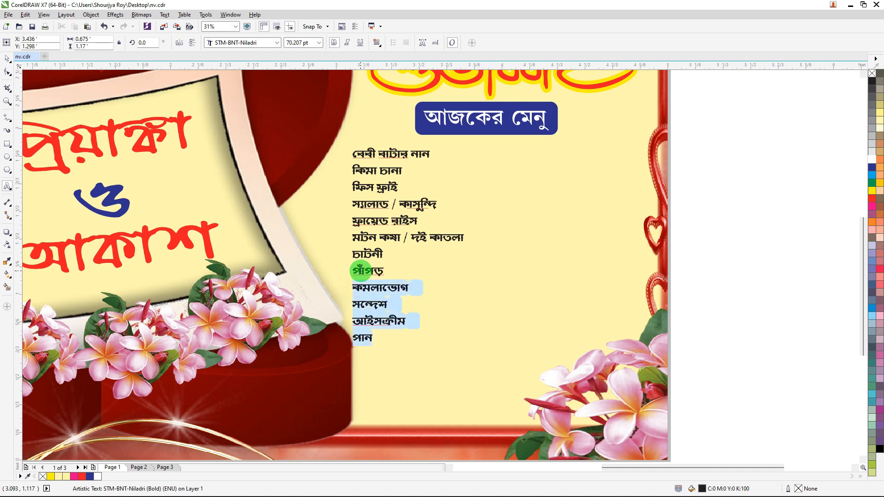
key("Delete")
left_click(520, 163)
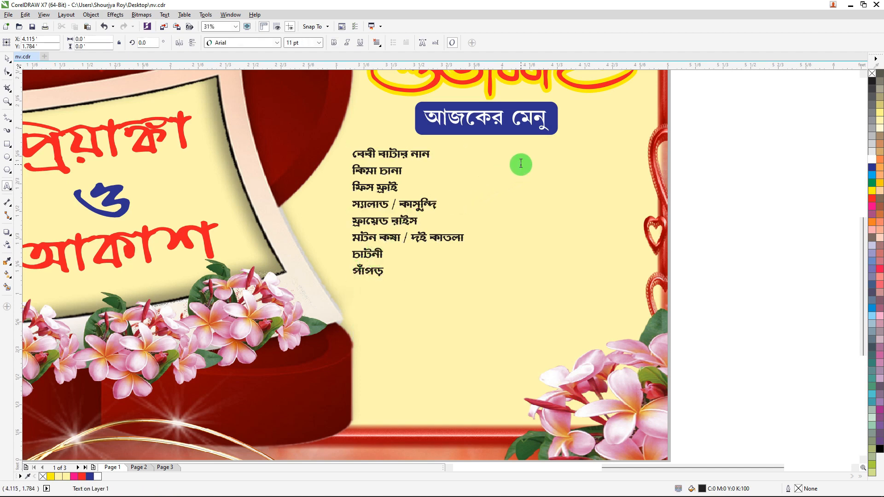
key("ctrl+v")
left_click(12, 58)
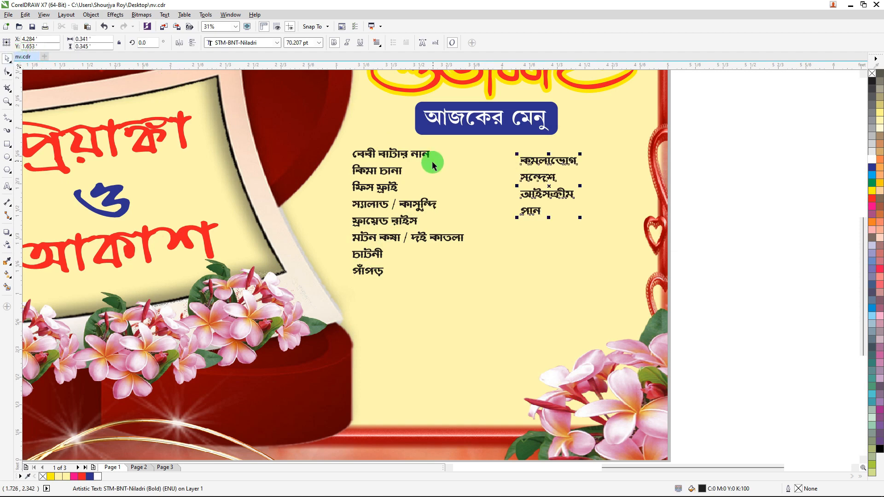
left_click_drag(537, 160, 476, 153)
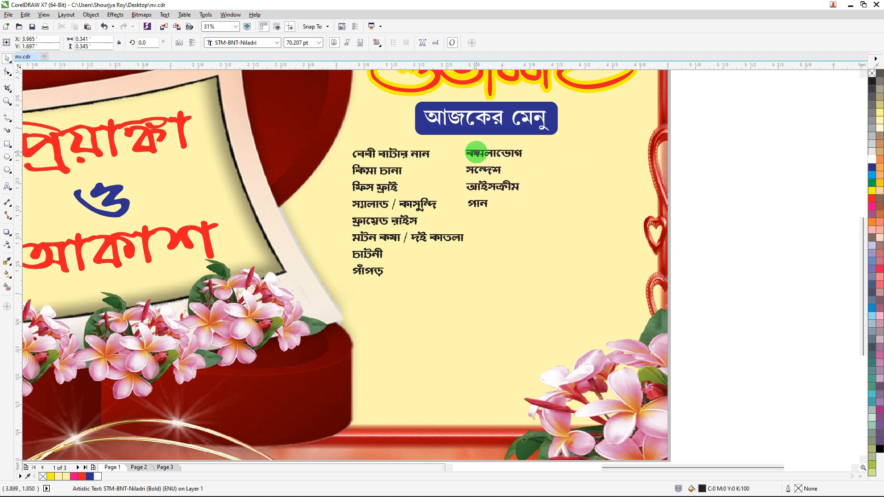
Enlarge both menu columns together to about 119 pt and move the second column slightly closer to the first
left_click_drag(652, 133, 301, 316)
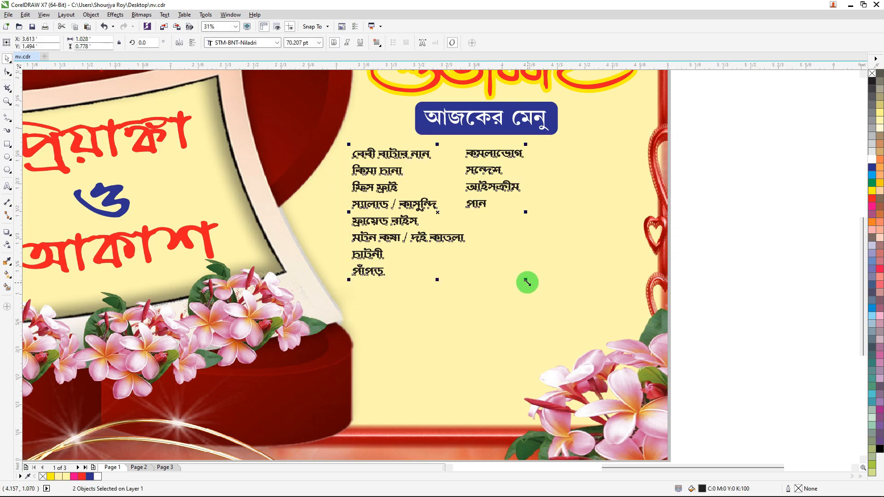
left_click_drag(527, 280, 646, 405)
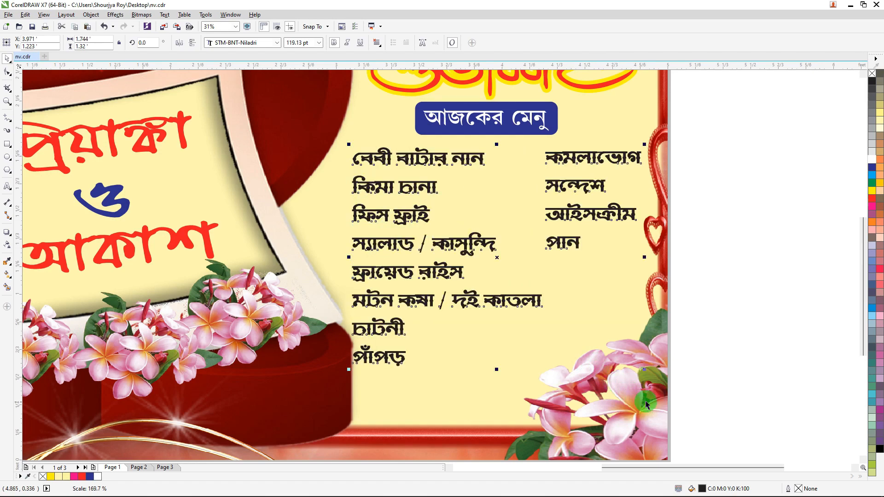
left_click_drag(559, 158, 536, 158)
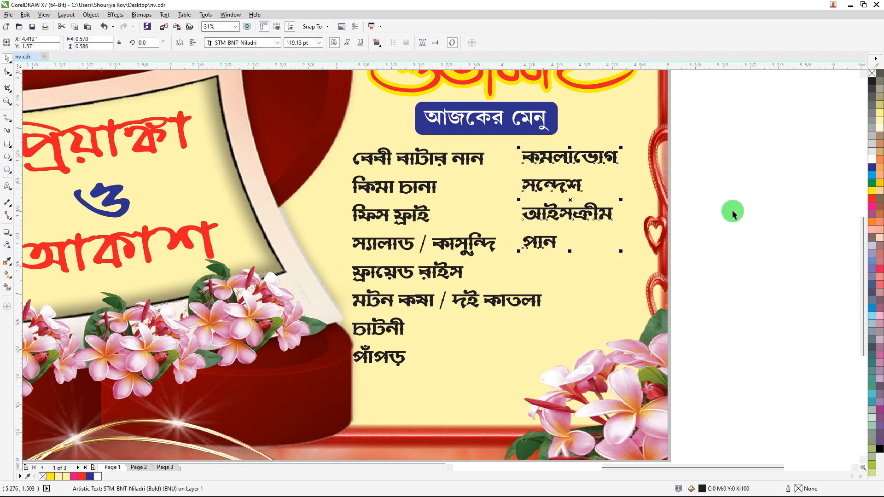
left_click(733, 212)
With Keyman Desktop switched off, top-align the two menu columns and nudge them slightly to the right
left_click(739, 487)
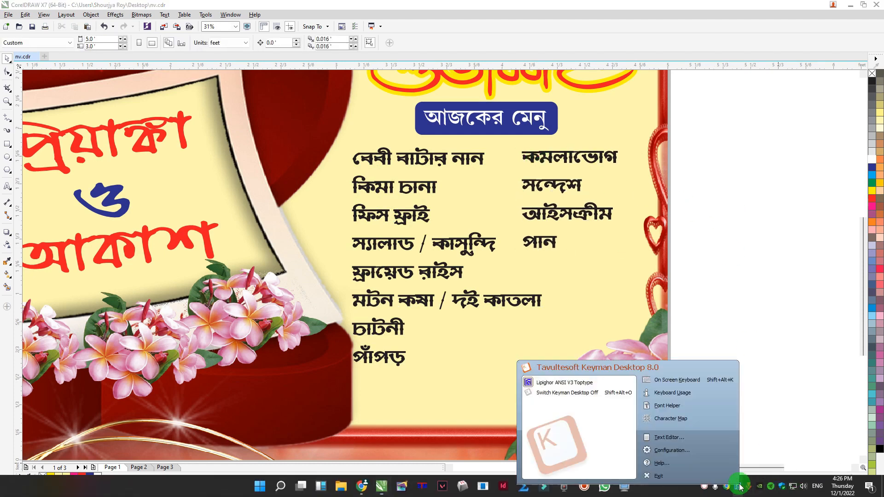
left_click(550, 395)
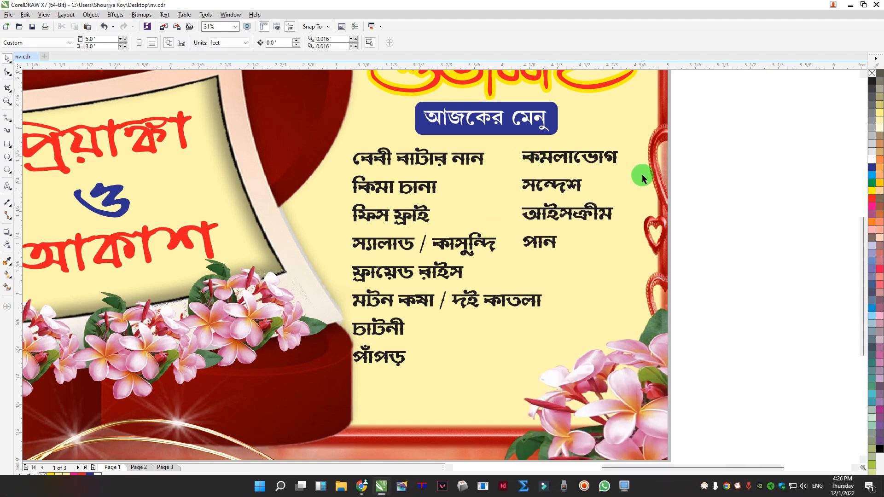
left_click(563, 152)
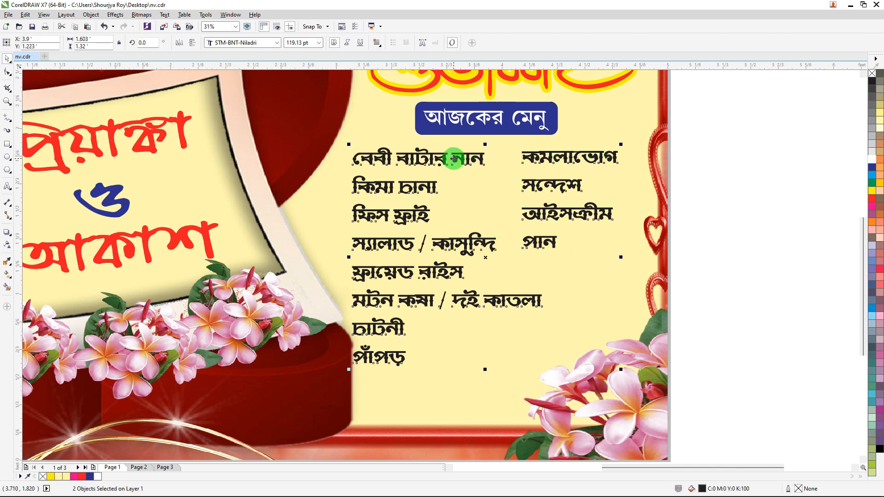
key("t")
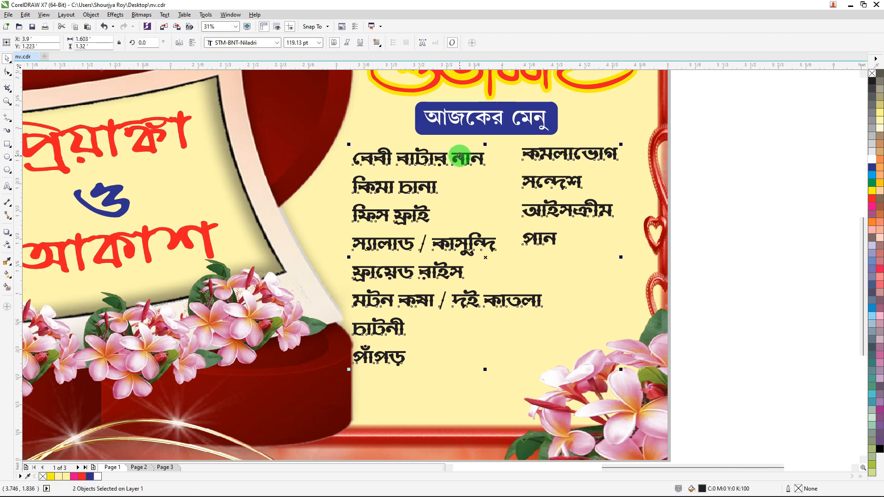
key("Right")
key("Right")
key("Right")
key("Right")
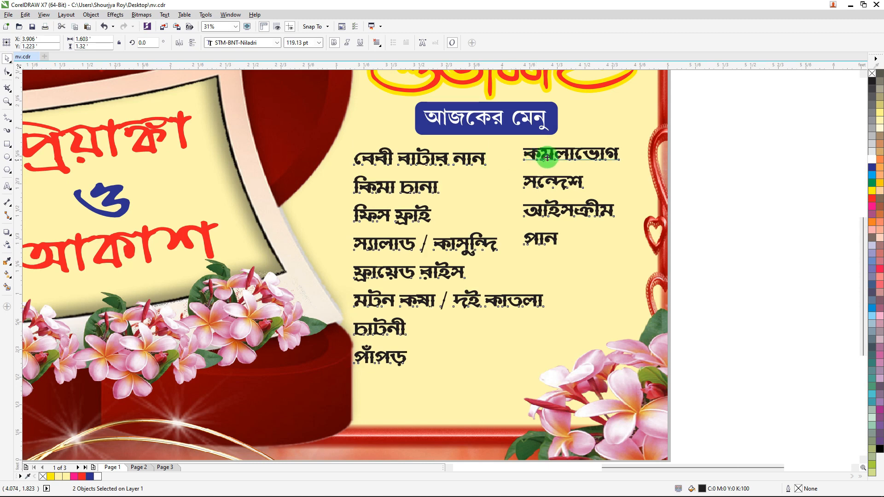
key("Right")
key("Right")
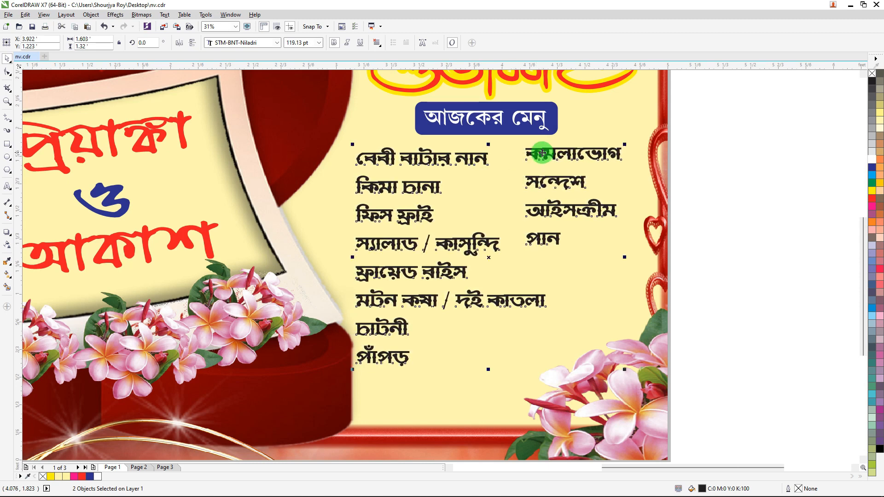
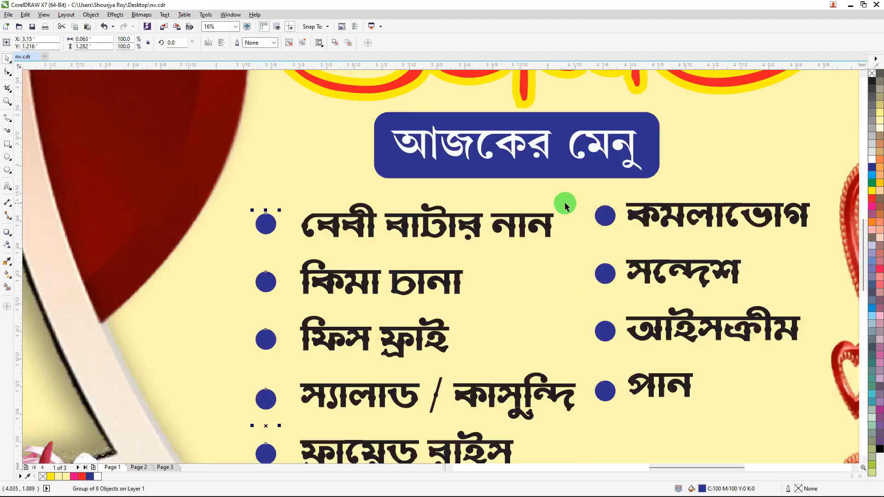
Top-align the two groups of blue bullets beside the menu columns
scroll(562, 212, "up", 3)
left_click(602, 213)
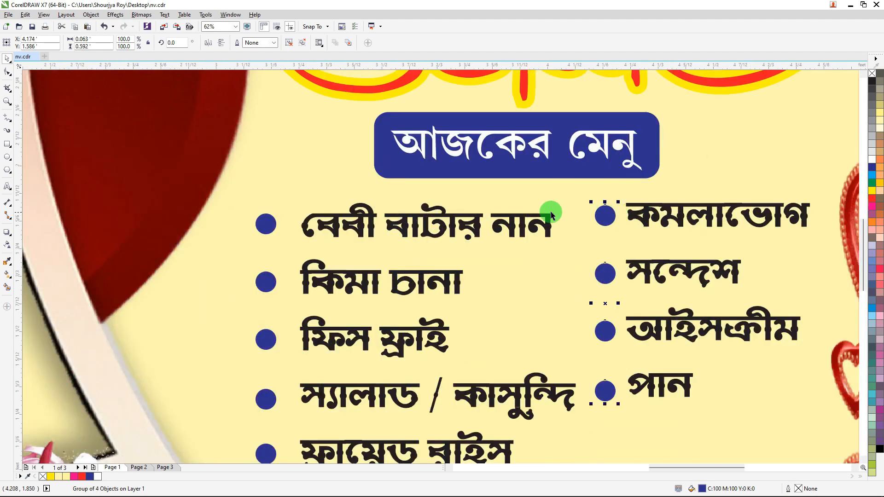
left_click(270, 227, "shift")
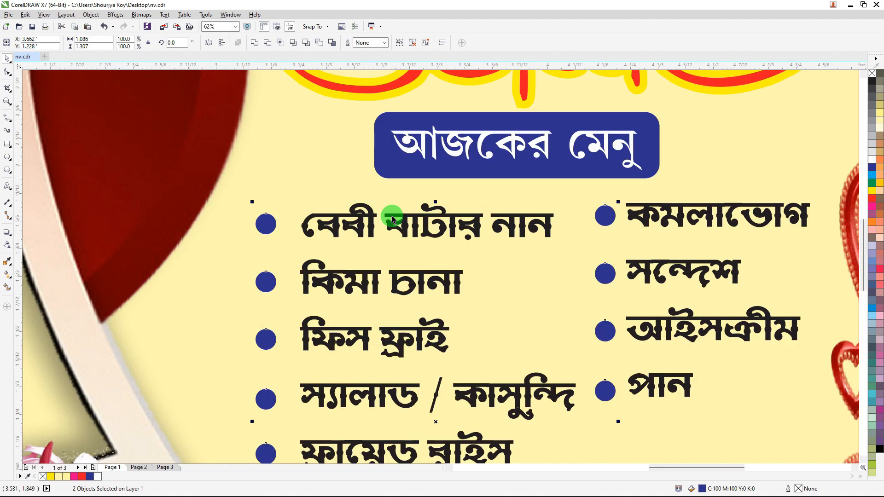
scroll(418, 174, "down", 5)
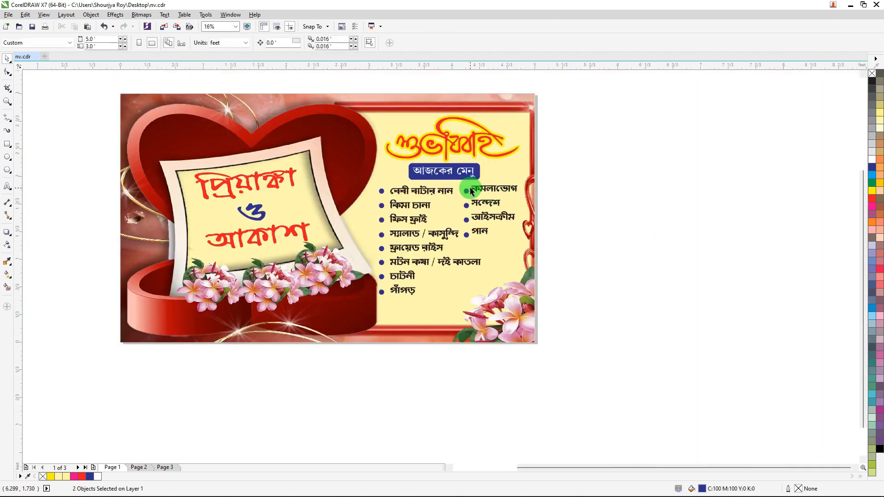
Fill the text of both menu columns with red (C0 M100 Y100 K0)
scroll(432, 198, "up", 2)
left_click(437, 185)
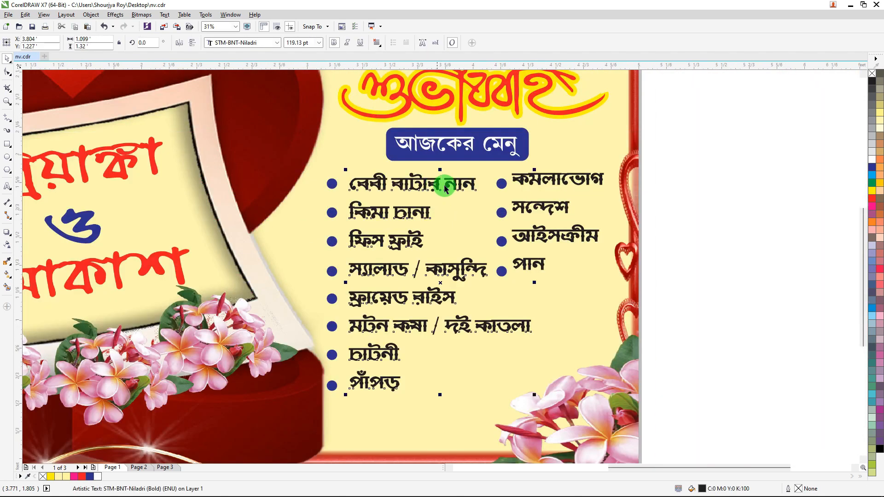
left_click(583, 190, "shift")
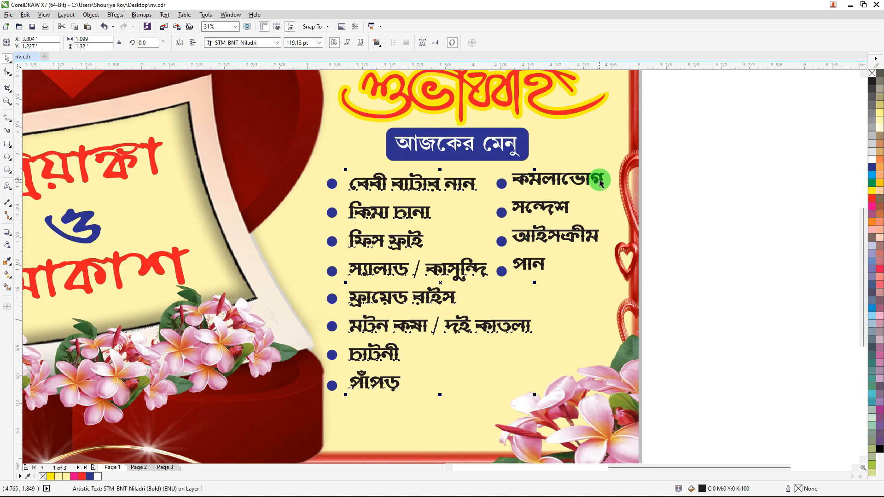
left_click(872, 202)
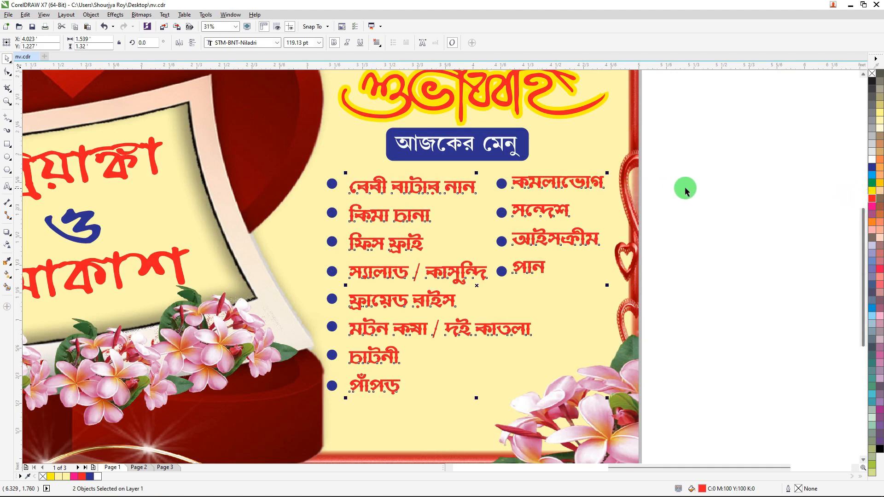
Move both menu columns and their bullets together slightly up towards the menu heading
scroll(699, 181, "down", 2)
left_click_drag(709, 174, 507, 297)
scroll(582, 189, "up", 2)
key("Up")
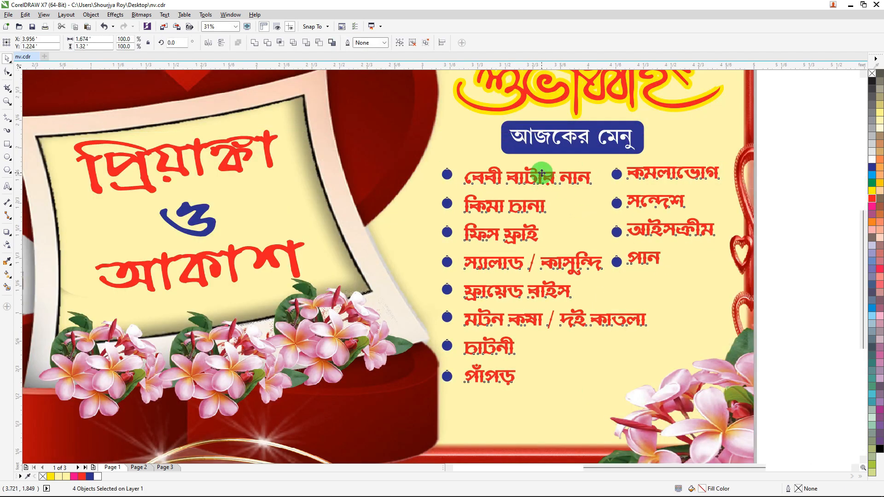
left_click_drag(542, 174, 543, 169)
scroll(543, 169, "down", 2)
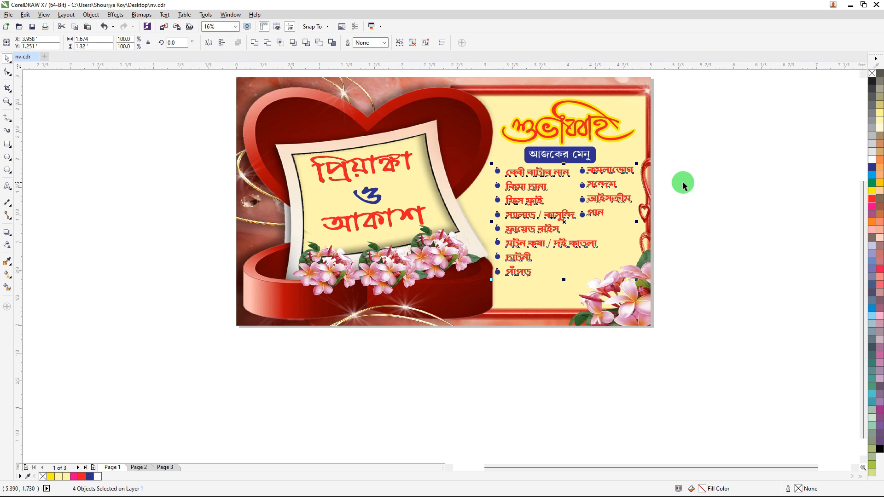
scroll(684, 179, "up", 1)
left_click(722, 189)
scroll(722, 189, "down", 2)
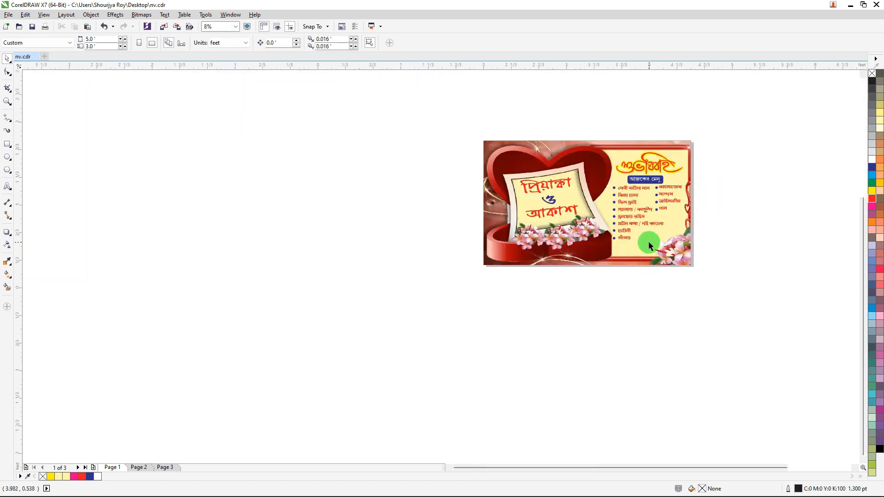
Copy the letters পড় from the last item of the first menu column and paste them as new text below the list
scroll(648, 242, "up", 2)
scroll(624, 261, "up", 1)
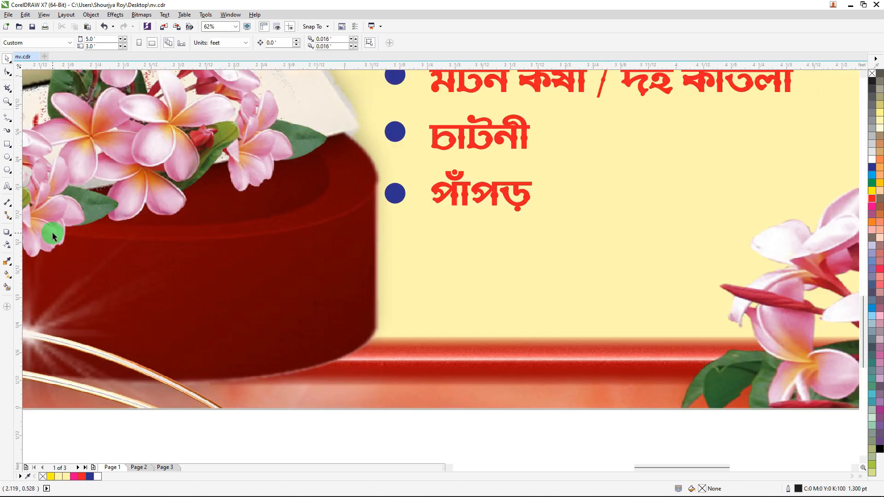
left_click(7, 186)
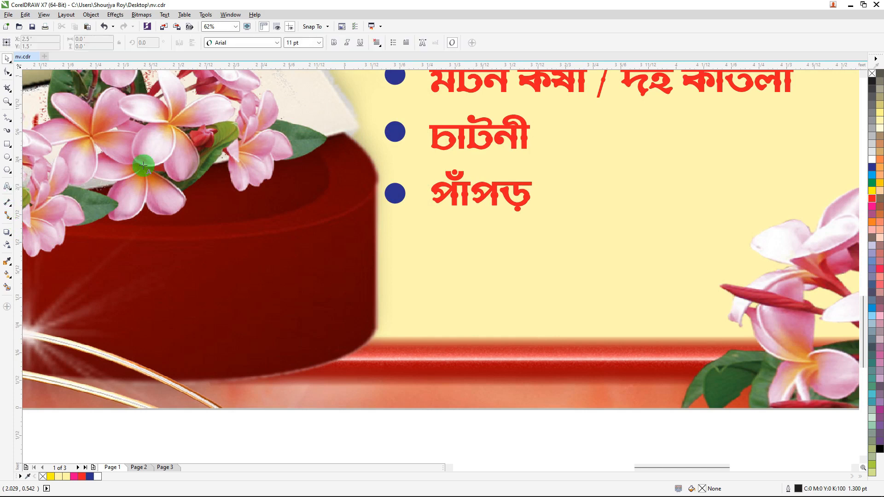
scroll(416, 268, "down", 1)
left_click_drag(420, 243, 454, 244)
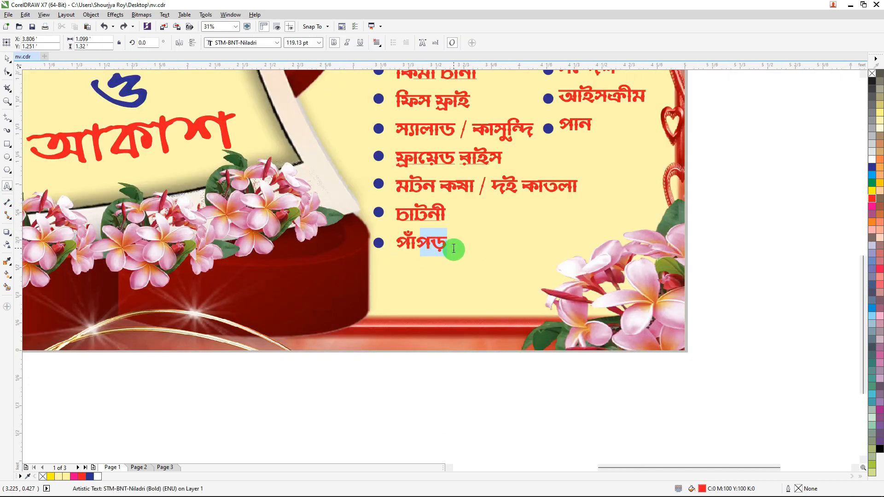
key("ctrl+c")
left_click(436, 290)
key("ctrl+v")
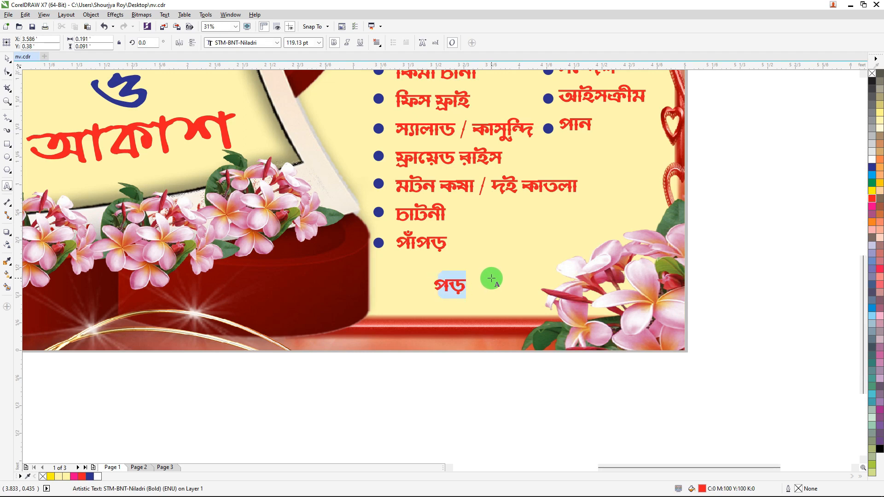
Switch to the Lipighor ANSI V3 Toptype keyboard in Keyman for typing over the pasted text
type("দ্ধ")
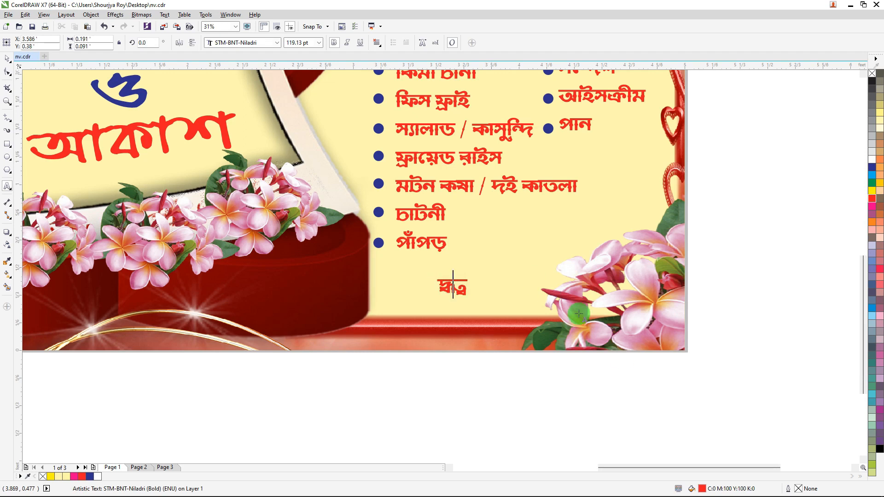
key("shift+Home")
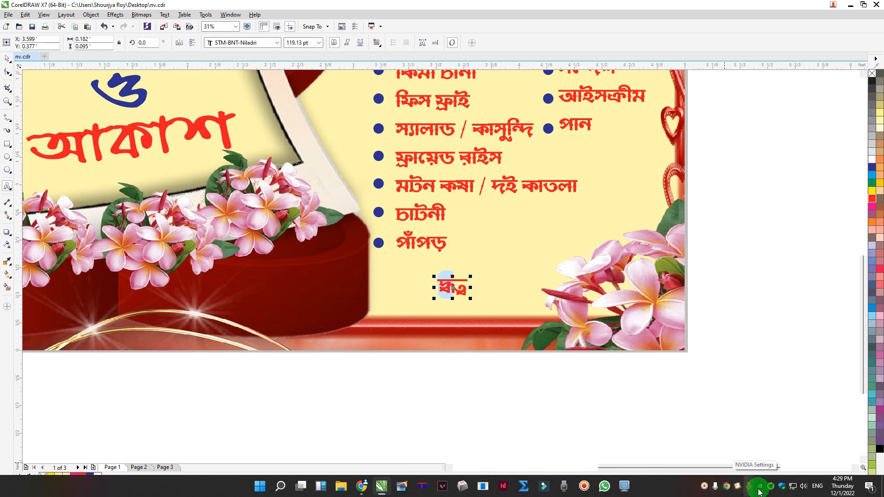
left_click(739, 488)
left_click(550, 381)
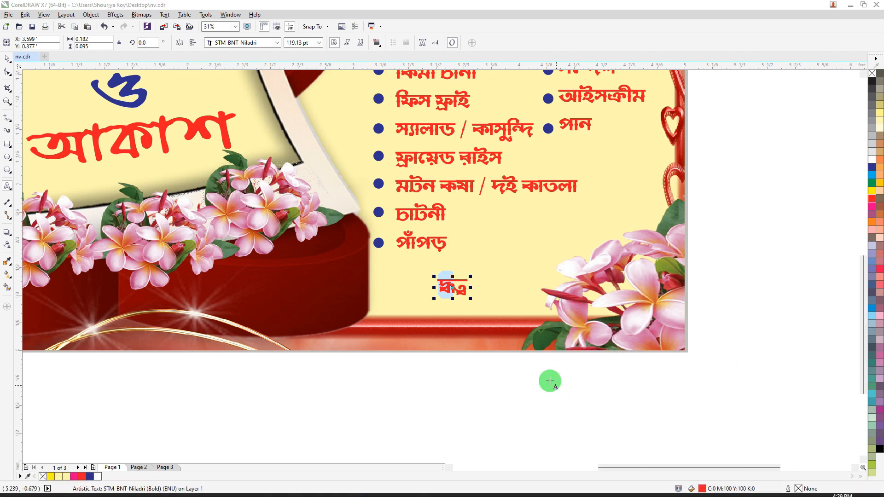
Replace the pasted text with the caterer's name কুন্ডু ক্যাটারার and move it just below the last menu item
left_click(450, 287)
left_click(474, 282)
key("ctrl+a")
type("রকু")
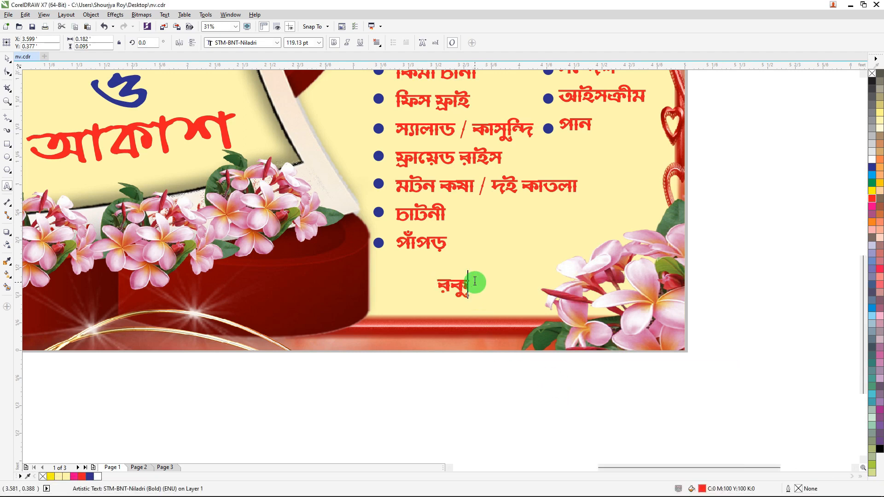
type("কু")
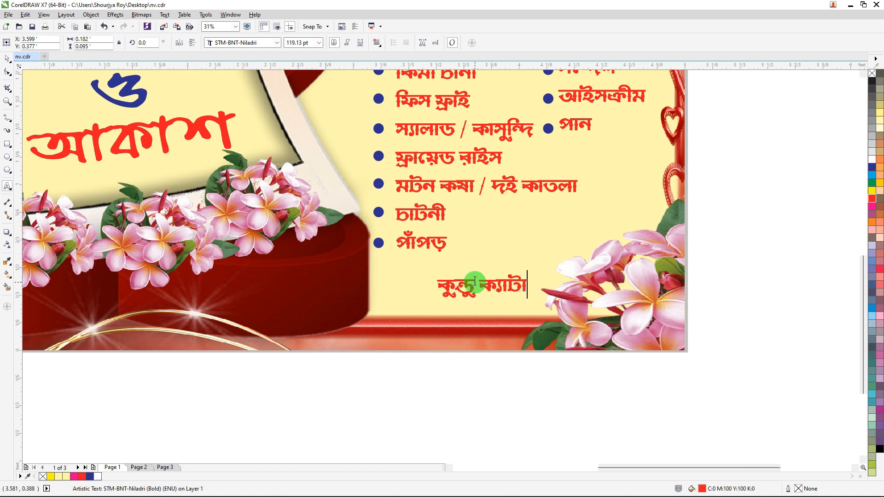
left_click(7, 58)
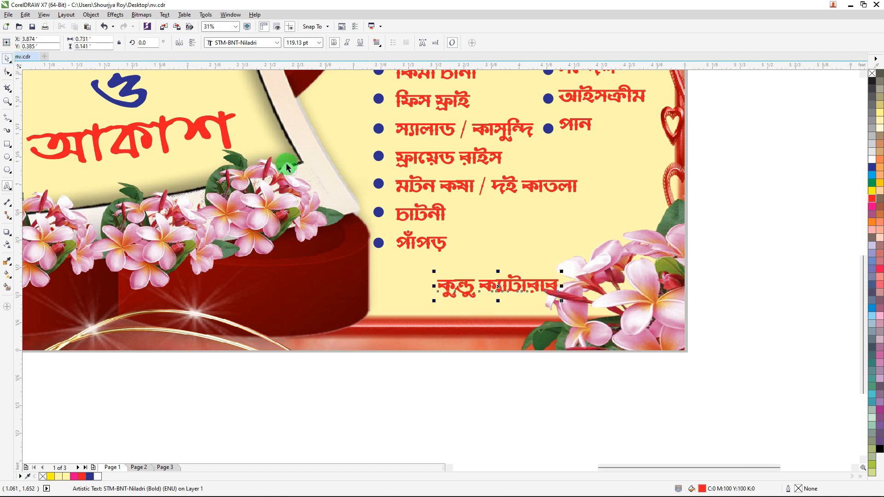
left_click_drag(465, 283, 414, 273)
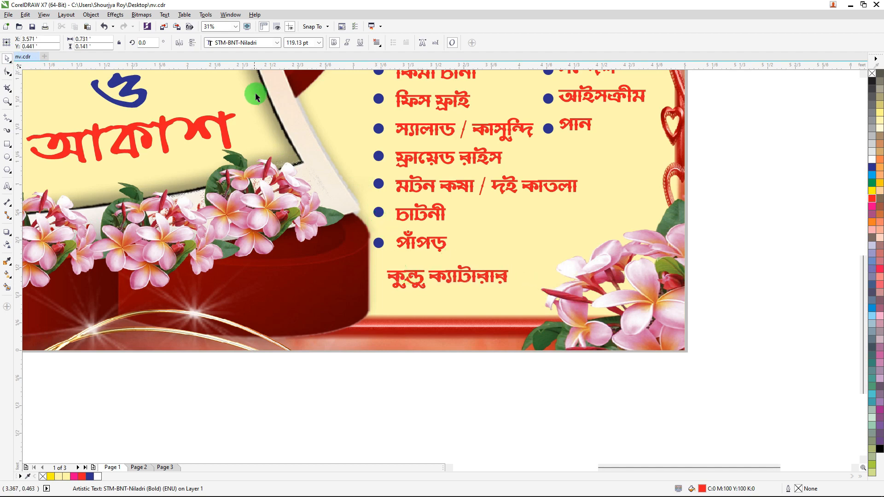
Set the caterer's name in the STM-BNT-Arjun font, enlarge it to about 178 pt and place it just below the last menu item
left_click(247, 43)
left_click(258, 73)
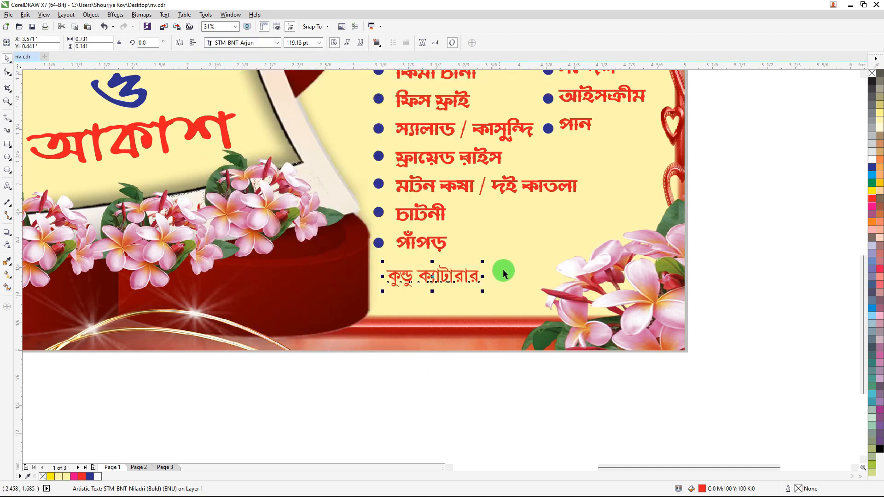
left_click_drag(482, 292, 527, 308)
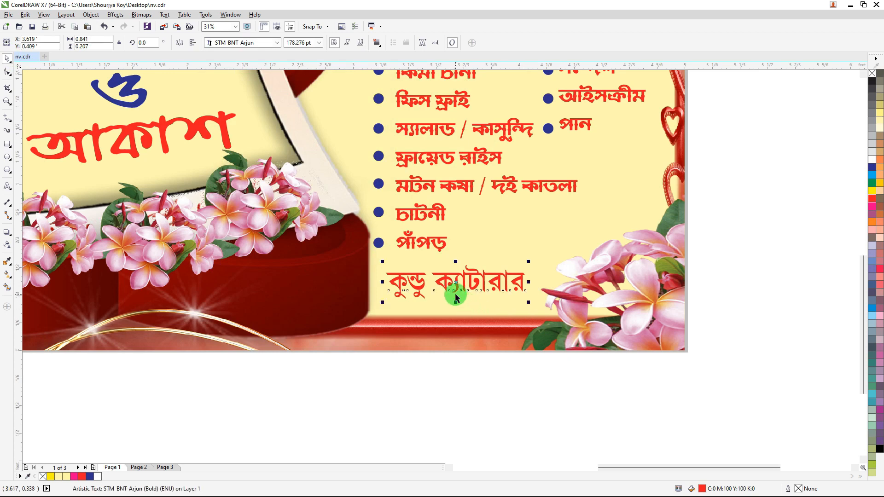
scroll(456, 297, "up", 2)
left_click_drag(442, 255, 440, 235)
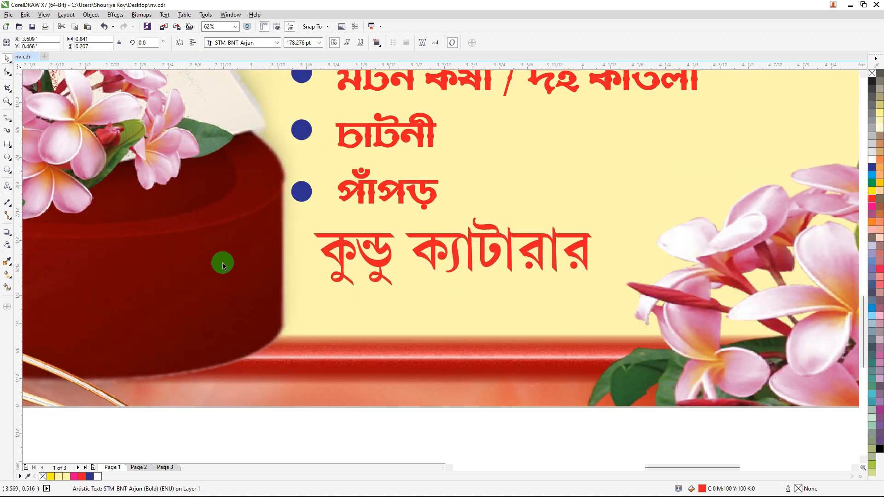
Switch Keyman off and add the caterer's mobile number with the prefix Mob. below the name, in 50 pt Arial
left_click(8, 186)
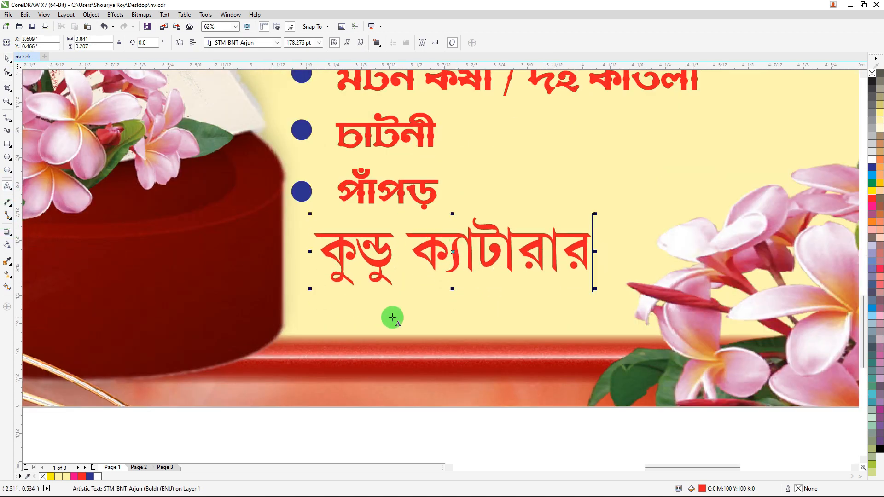
left_click(389, 310)
scroll(411, 317, "down", 2)
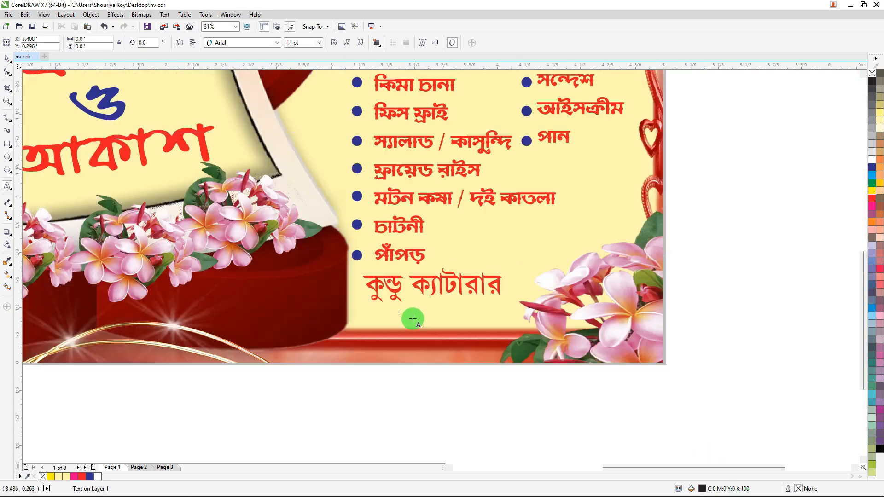
left_click(739, 488)
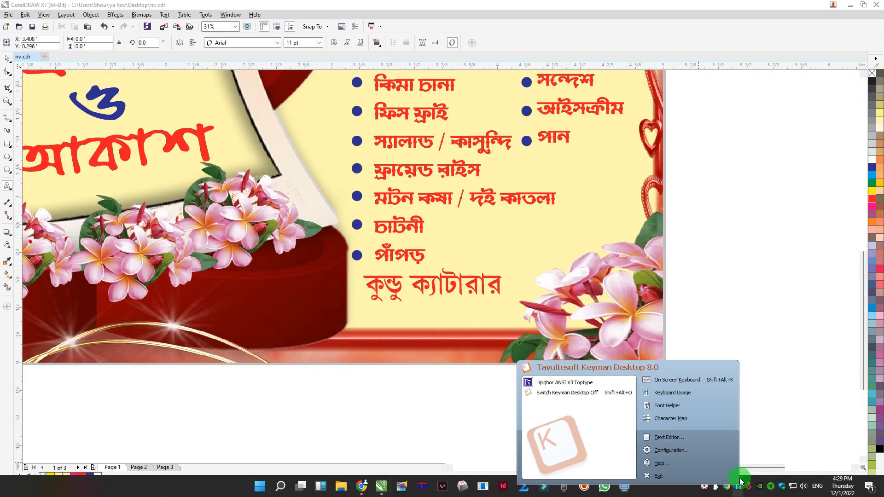
left_click(570, 389)
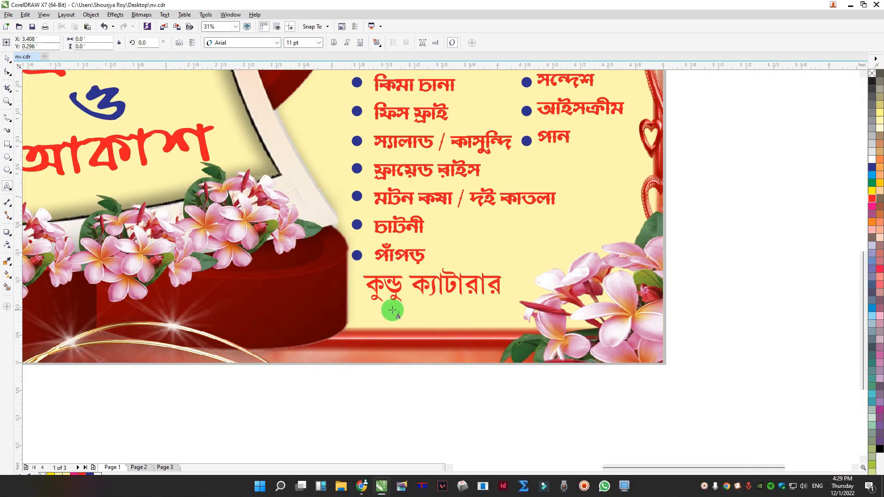
scroll(392, 310, "up", 1)
left_click(406, 320)
left_click(301, 41)
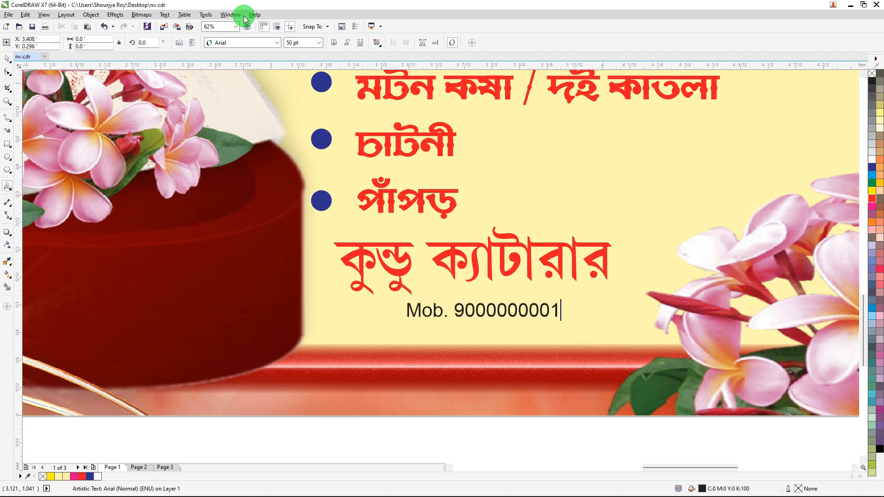
Make the mobile number bold and blue, enlarge it to about 87 pt and place it directly under the caterer's name
key("ctrl+a")
left_click(7, 58)
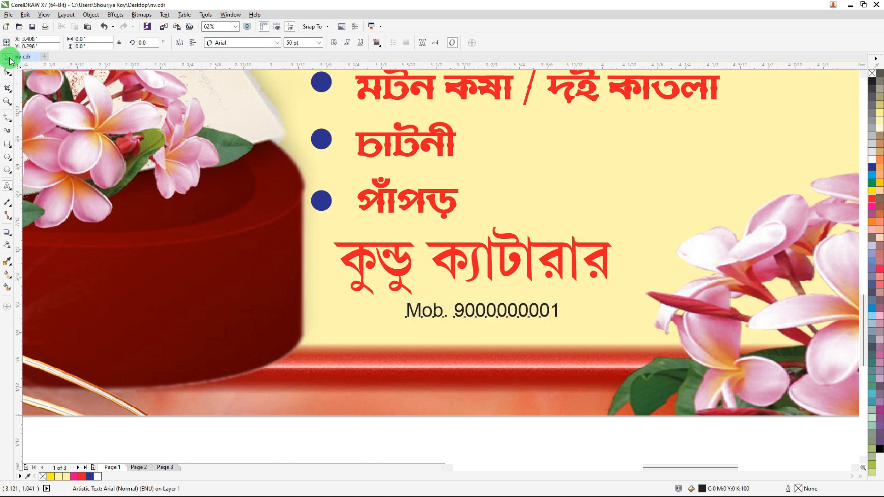
left_click(333, 43)
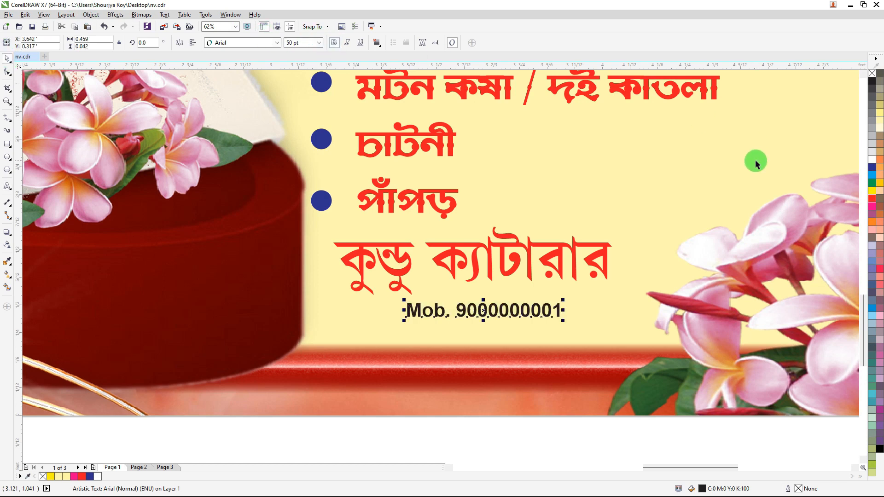
left_click(872, 173)
left_click_drag(563, 321, 620, 329)
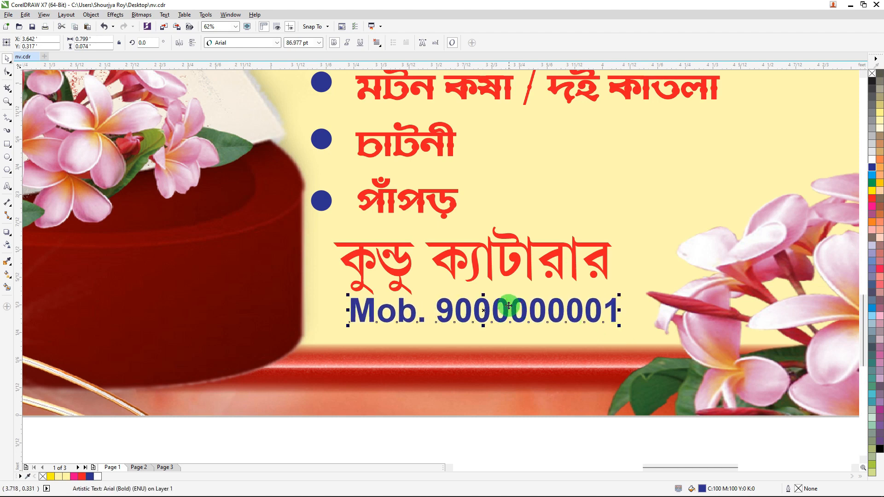
left_click_drag(504, 304, 493, 311)
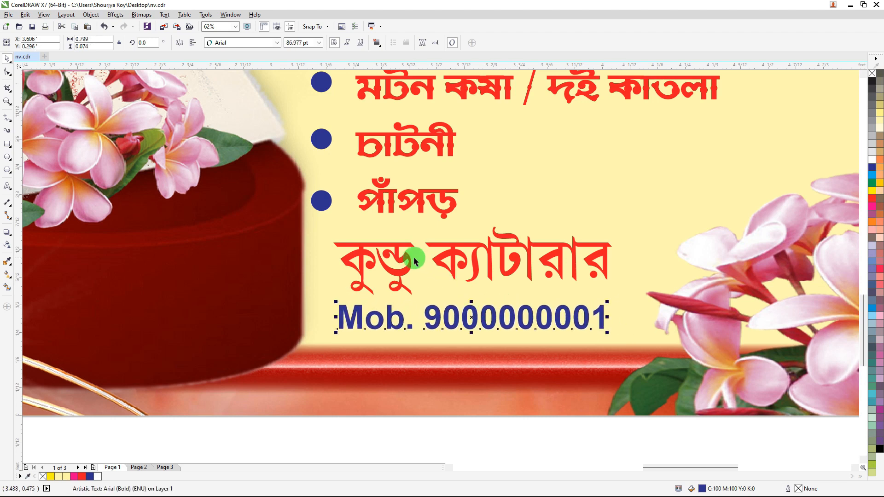
scroll(495, 270, "down", 2)
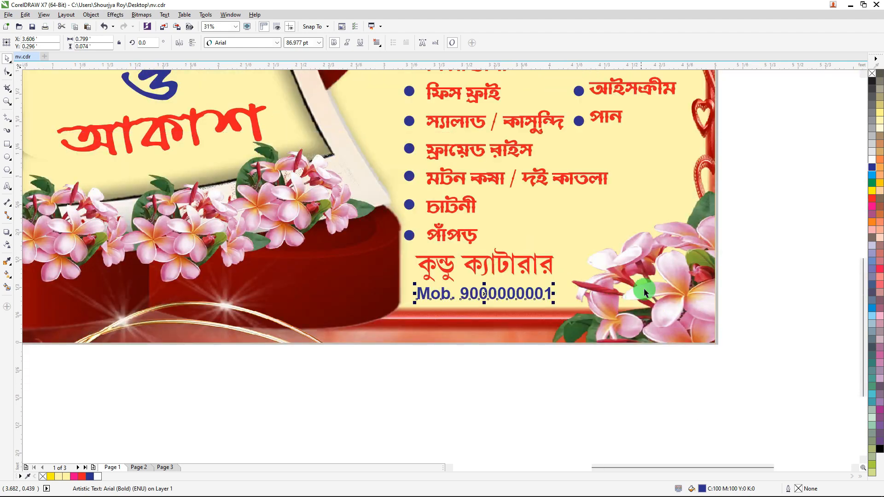
left_click(799, 200)
Align the caterer's name horizontally centred on the mobile number below it
mouse_move(684, 495)
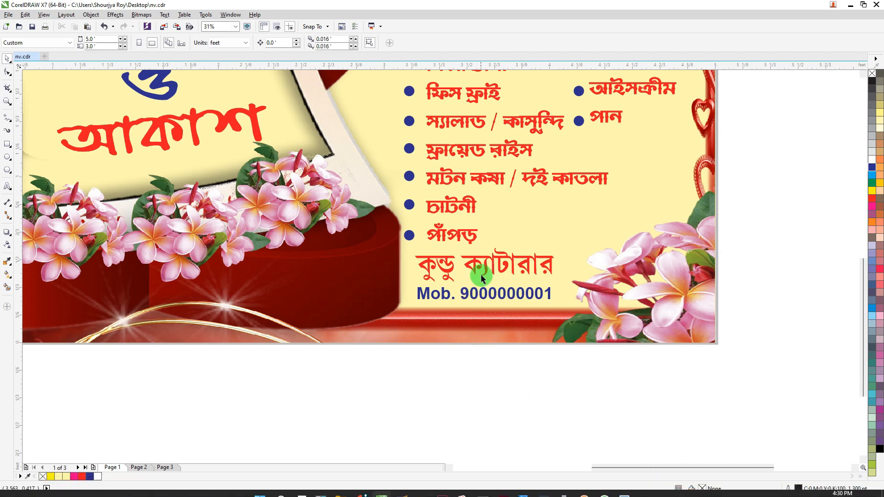
scroll(484, 277, "up", 2)
left_click(477, 258)
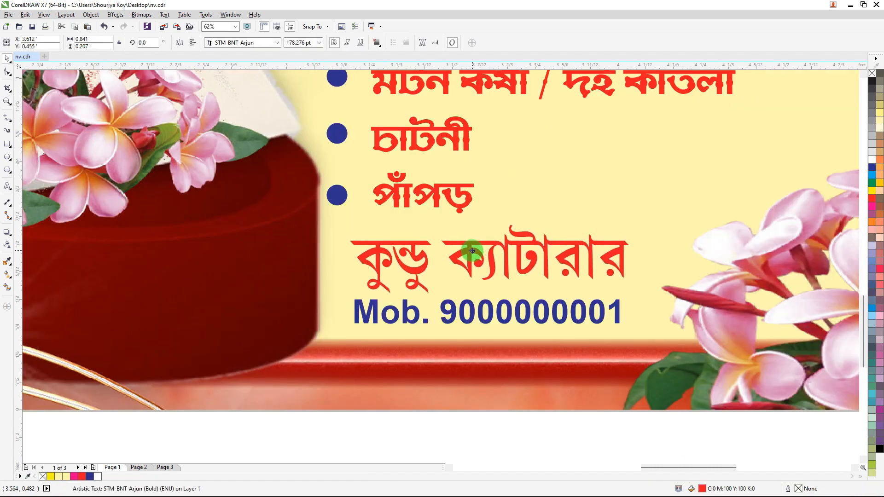
left_click(455, 307)
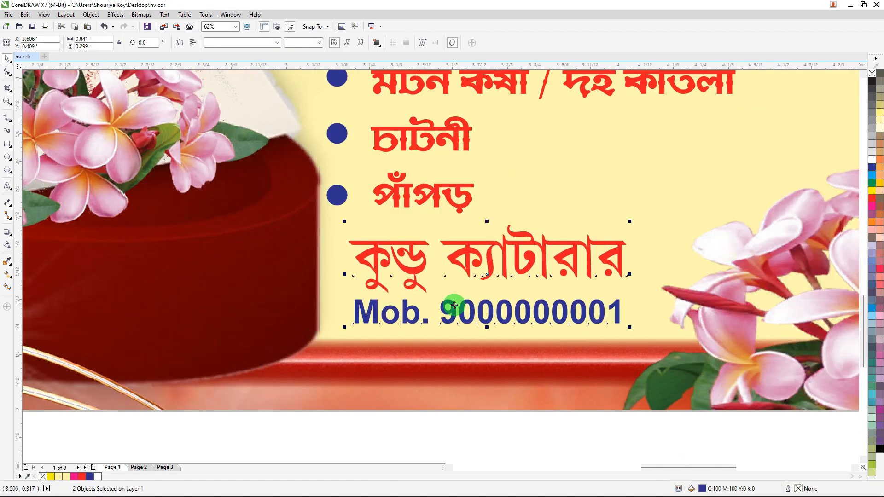
left_click(520, 391)
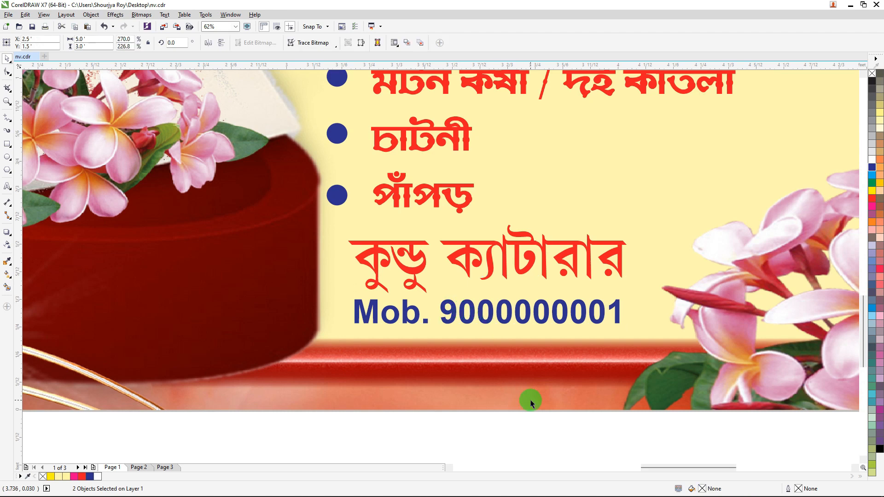
Draw a rectangle about 0.92 by 0.34 ft around the caterer's name and mobile number, with corners rounded to about 0.047 ft
left_click(7, 147)
mouse_move(333, 225)
left_mouse_down()
mouse_move(523, 339)
mouse_move(638, 333)
left_mouse_up()
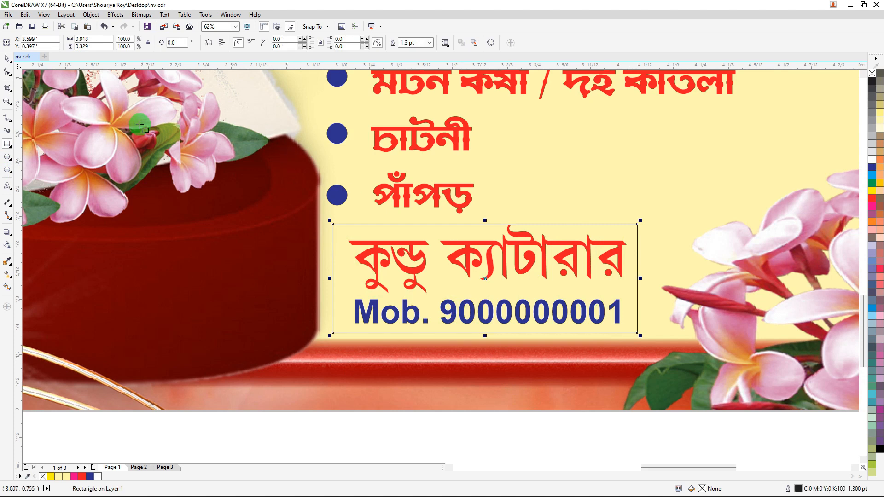
left_click(7, 72)
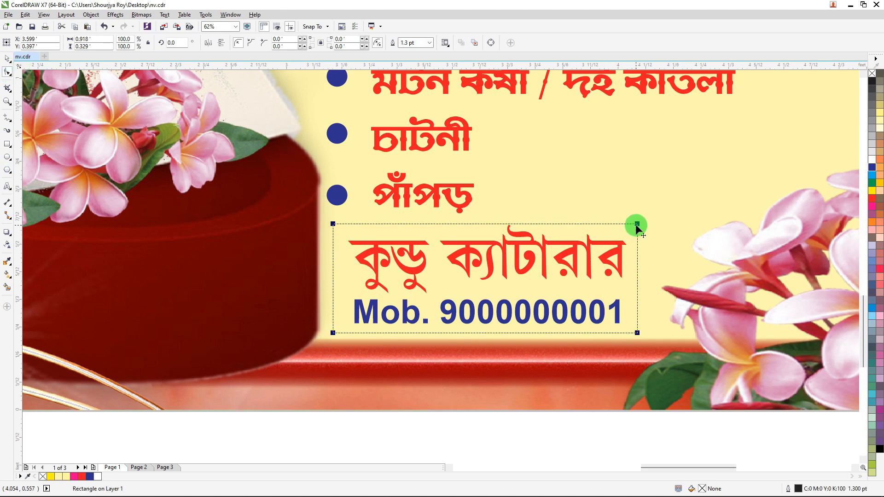
left_click_drag(637, 224, 645, 237)
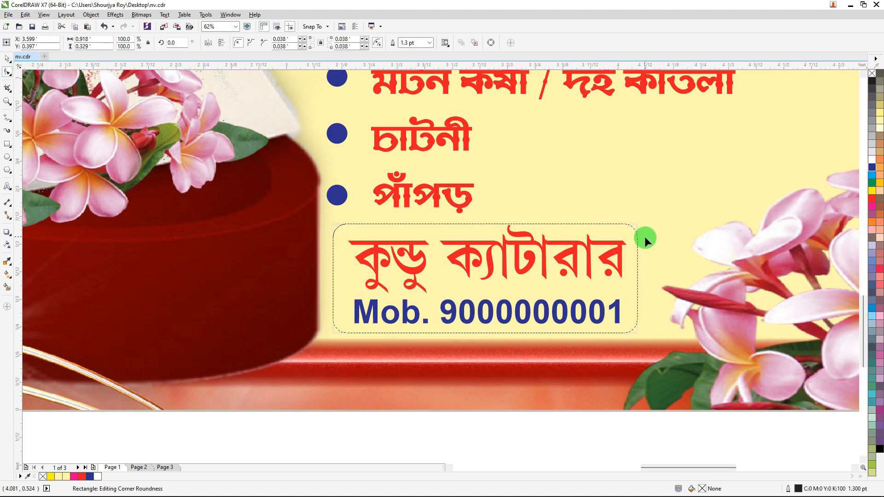
left_click(7, 59)
left_click_drag(486, 221, 485, 216)
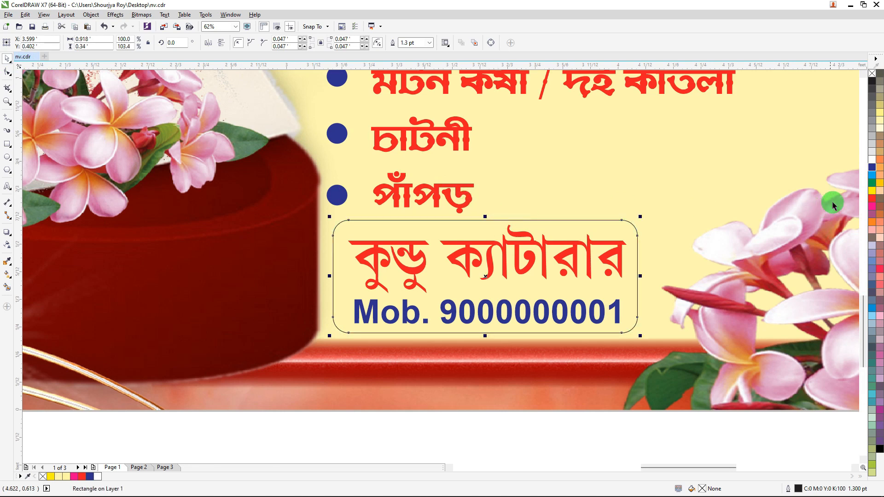
Fill the rounded rectangle yellow, give it a 10 pt red outline and place it behind the caterer's name and mobile number
left_click(870, 193)
right_click(873, 203)
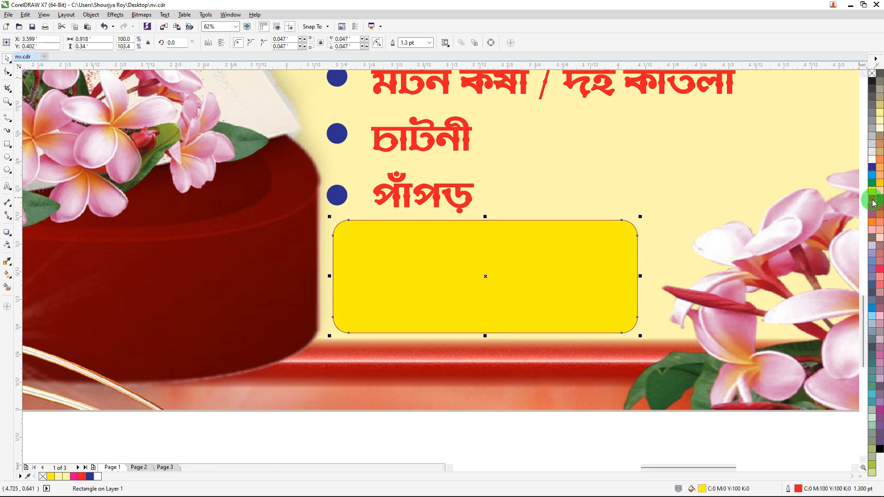
key("F12")
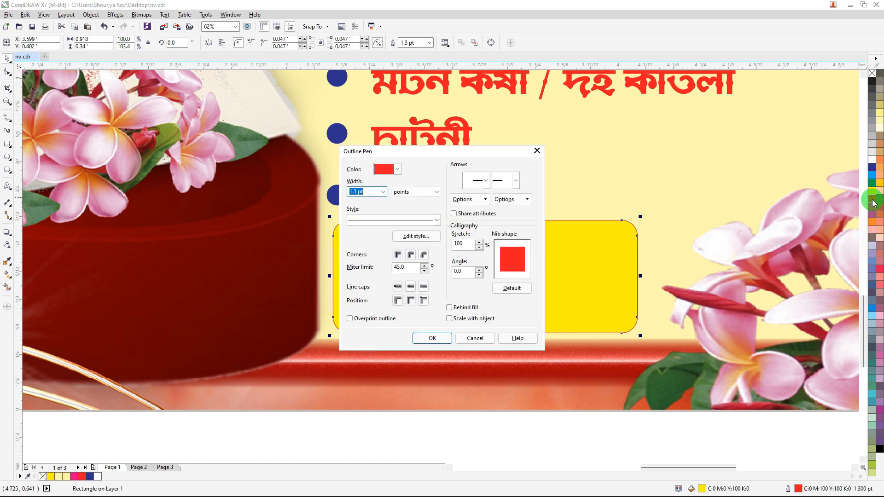
type("10")
key("Return")
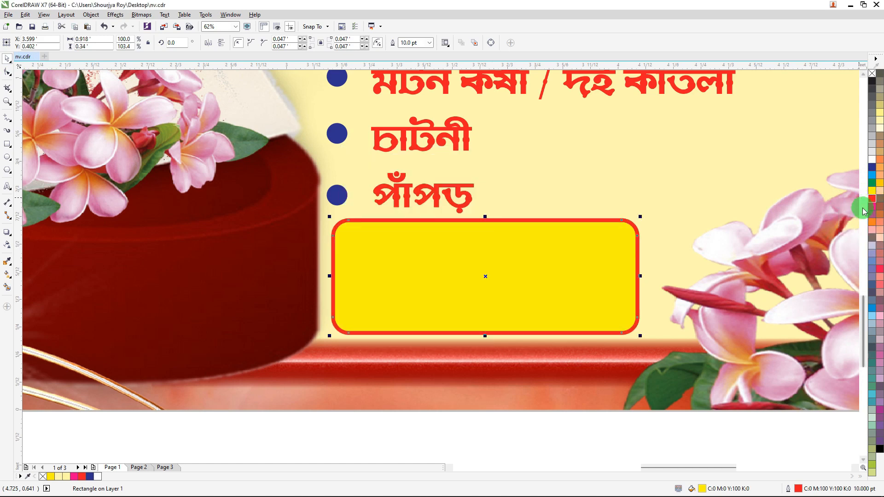
left_click_drag(770, 443, 342, 213)
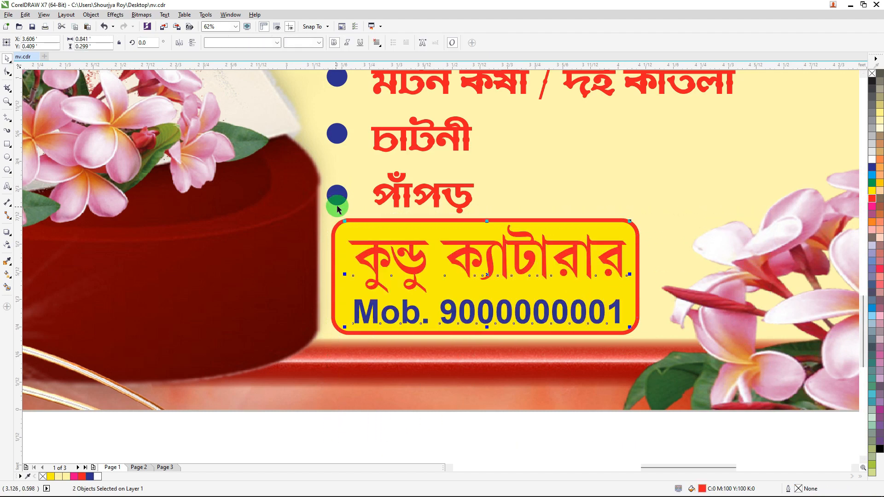
Reduce the height of the yellow box together with both caterer texts to about 0.325 ft, clearing space below the last menu item
scroll(336, 198, "down", 3)
scroll(417, 237, "up", 1)
left_click_drag(482, 305, 273, 188)
scroll(340, 198, "up", 1)
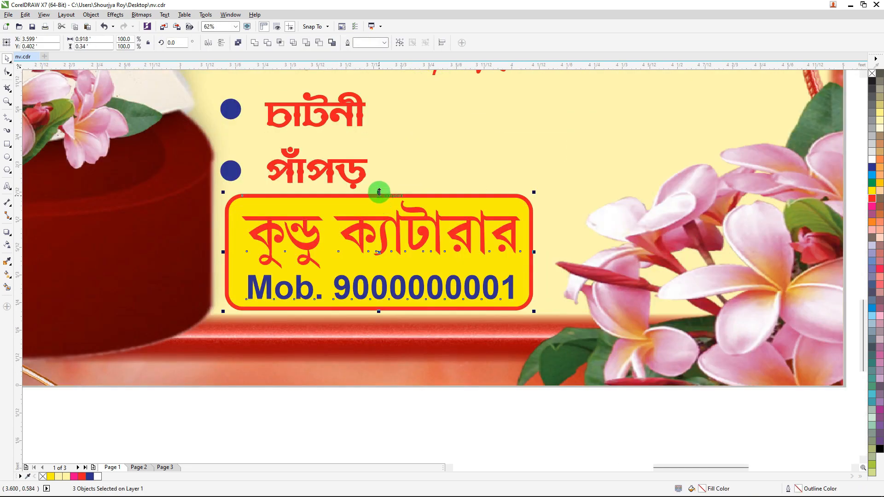
scroll(449, 206, "down", 3)
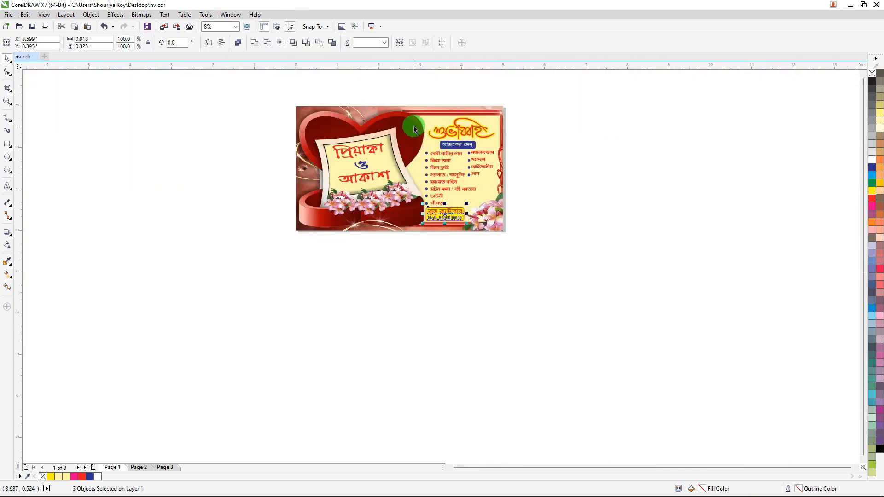
scroll(414, 125, "up", 1)
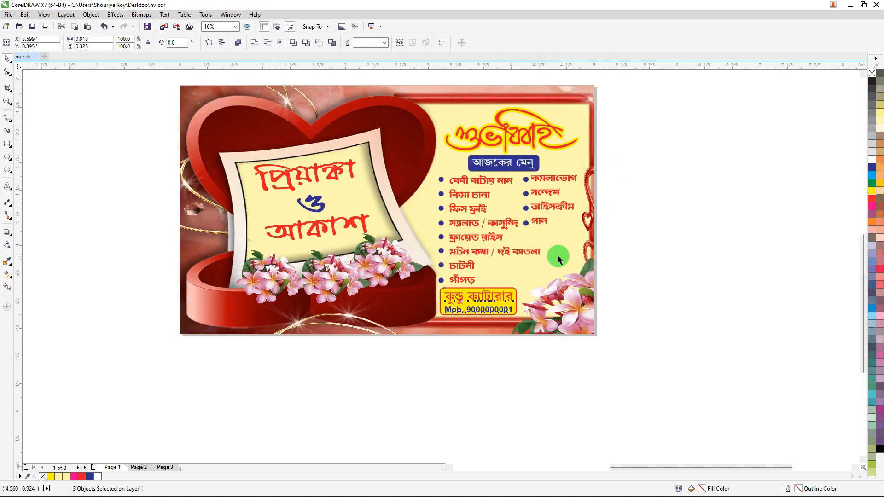
scroll(558, 259, "up", 1)
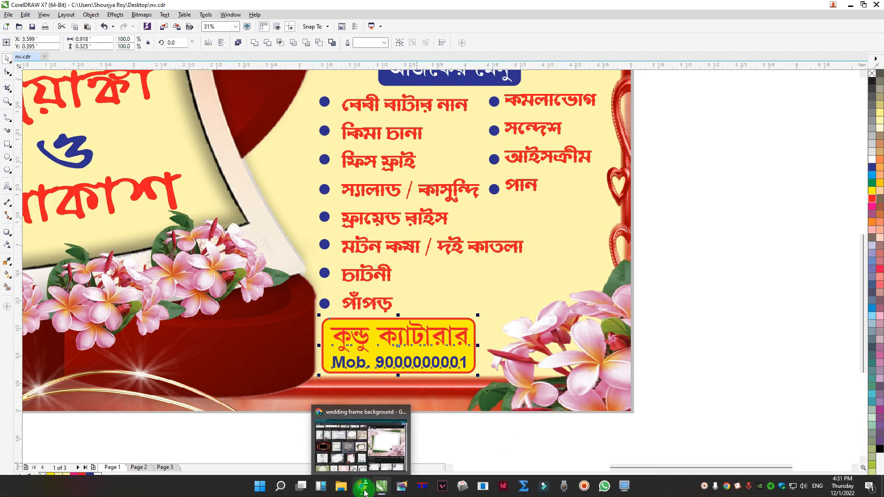
Switch to Chrome, search Google Images for chef.png and open the source page of the cartoon chef from Free PNG Logos
left_click(364, 491)
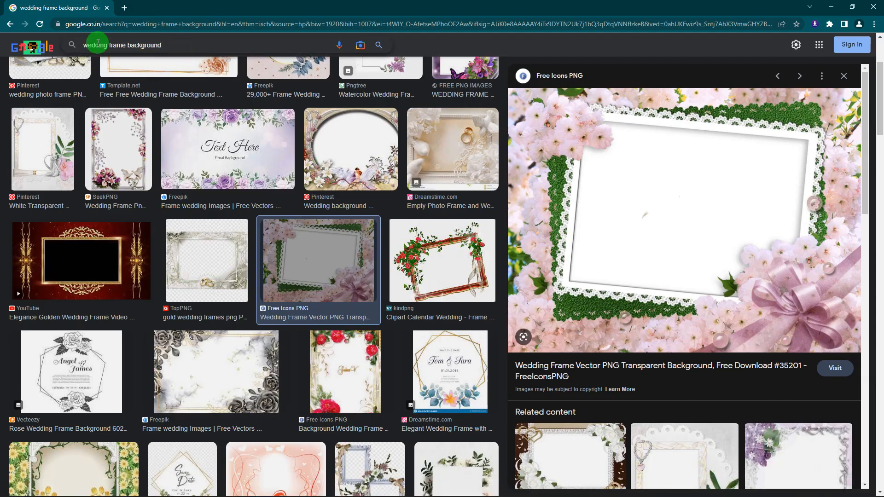
triple_click(98, 45)
type("ch")
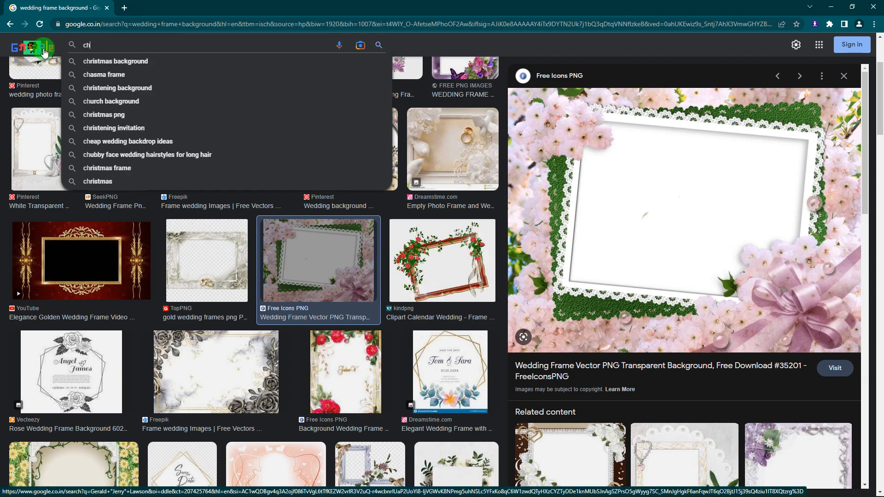
type("ef.")
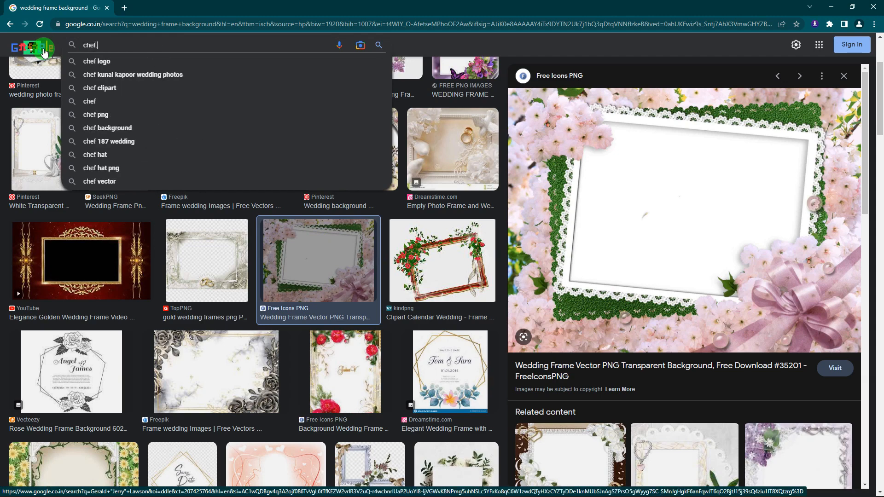
type("png")
key("Return")
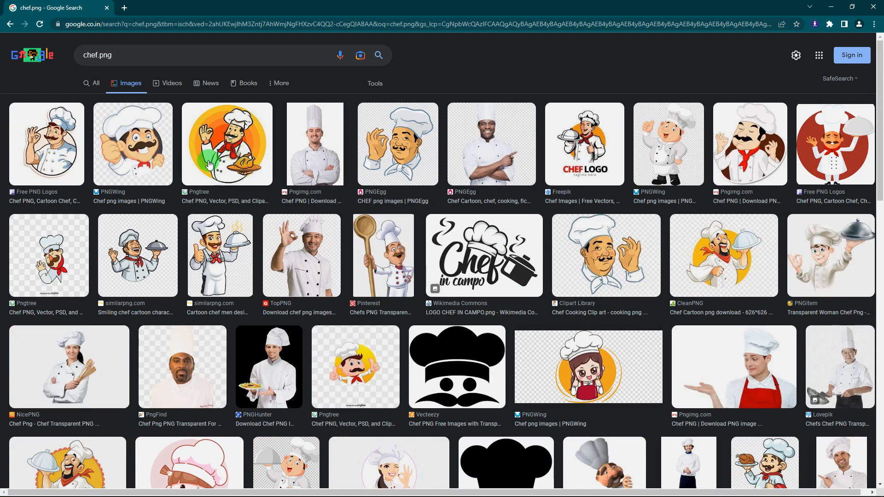
left_click(49, 139)
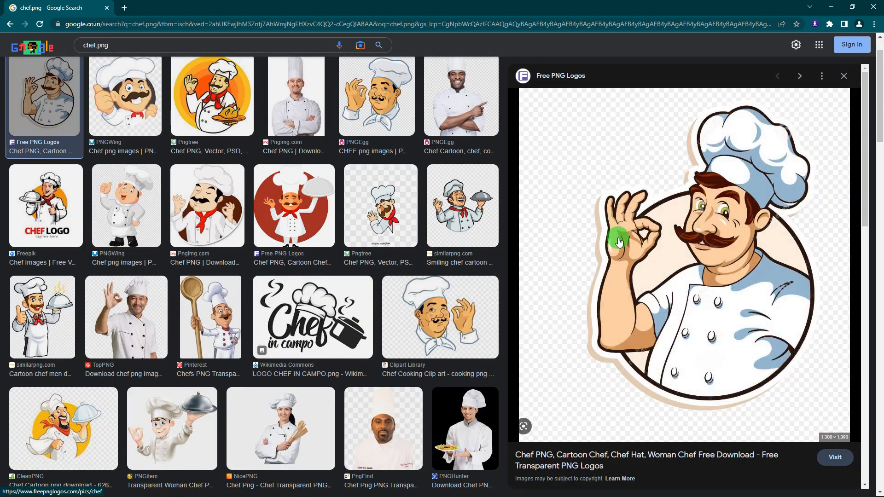
left_click(683, 250)
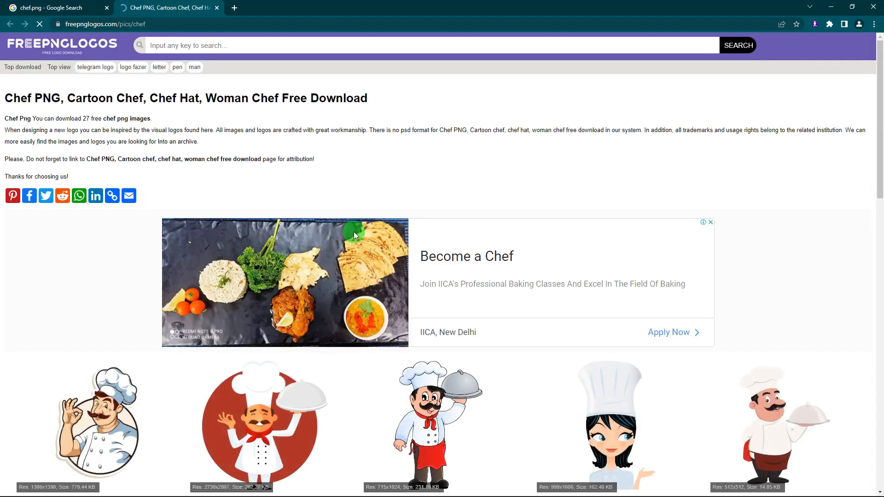
Open the winking chef cook vector illustration on the page and download its HD PNG version
scroll(354, 231, "down", 4)
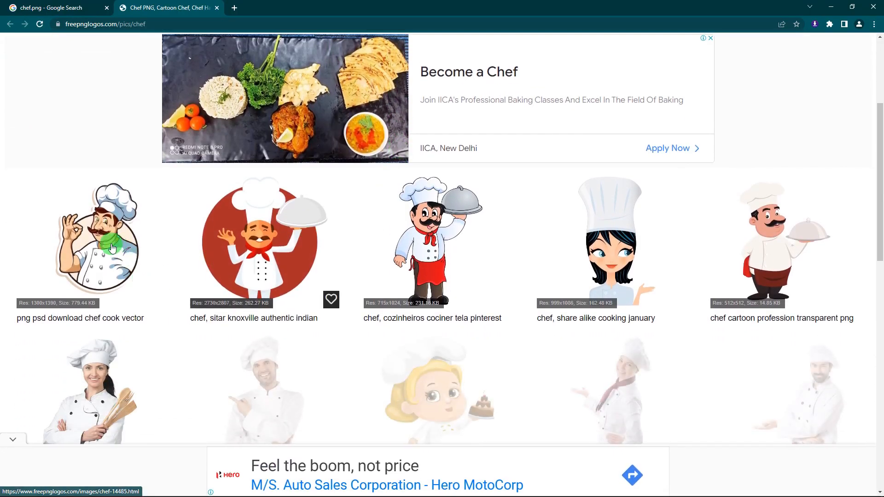
left_click(111, 248)
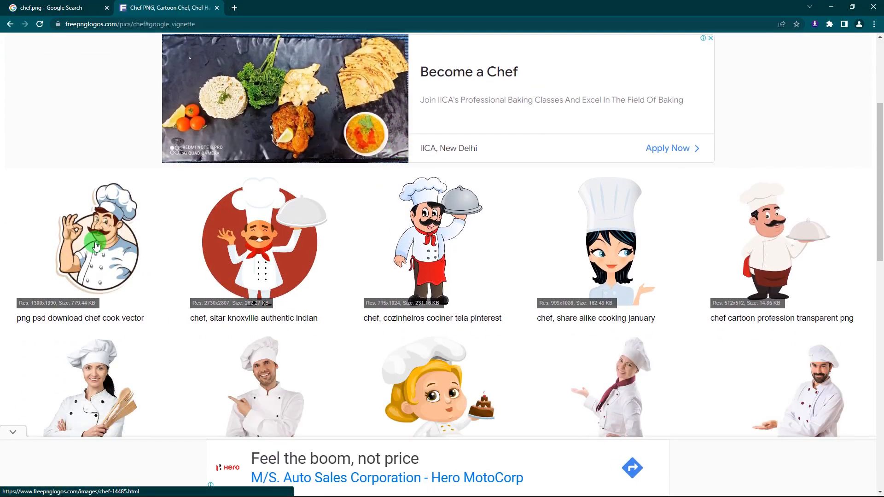
left_click(514, 155)
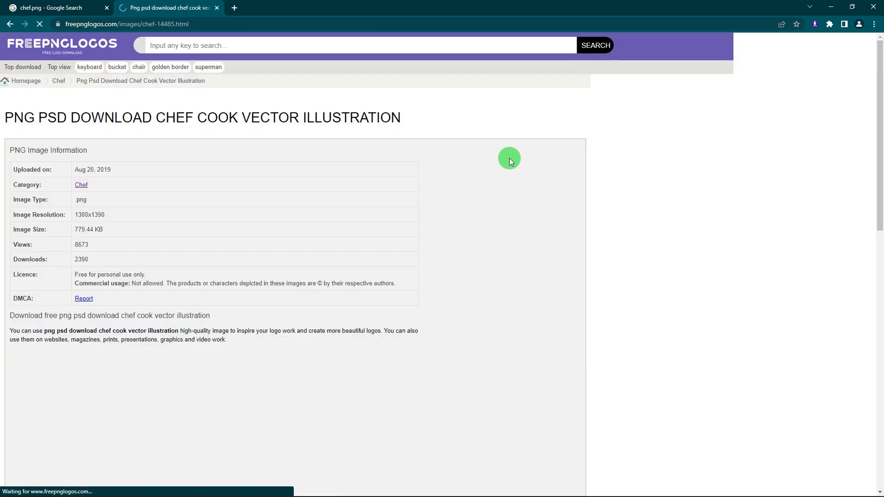
scroll(412, 246, "down", 5)
scroll(223, 276, "down", 7)
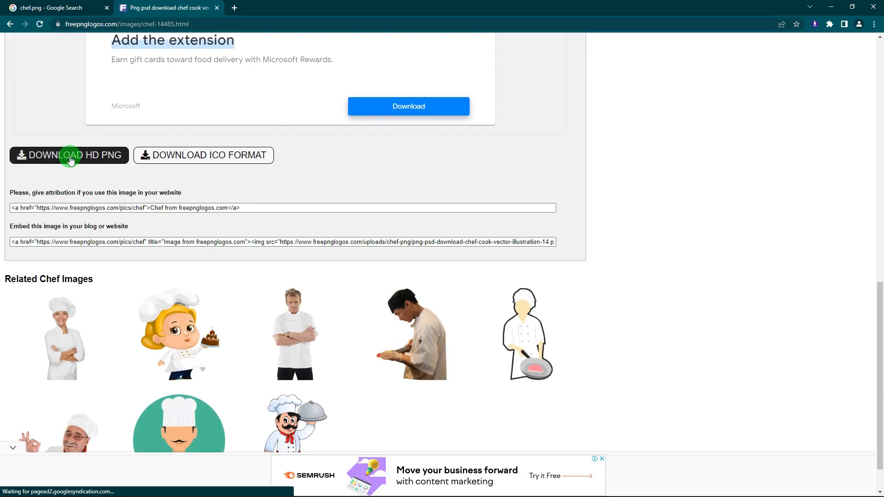
left_click(71, 159)
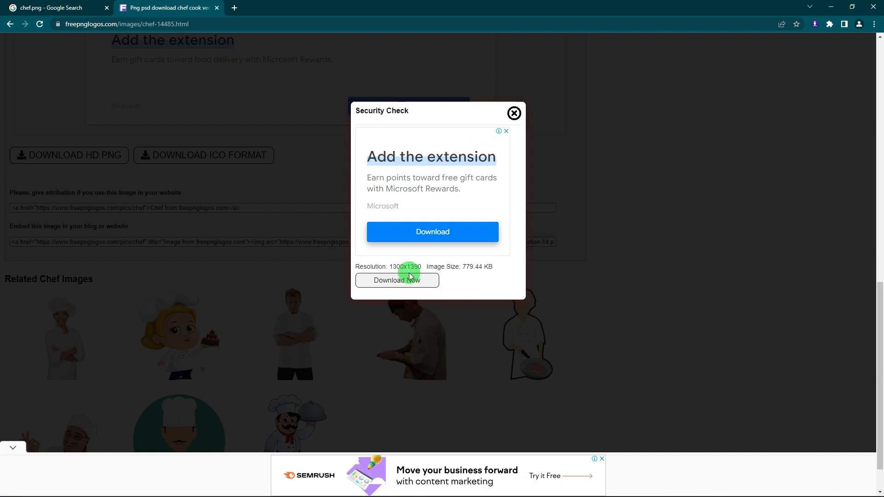
left_click(400, 280)
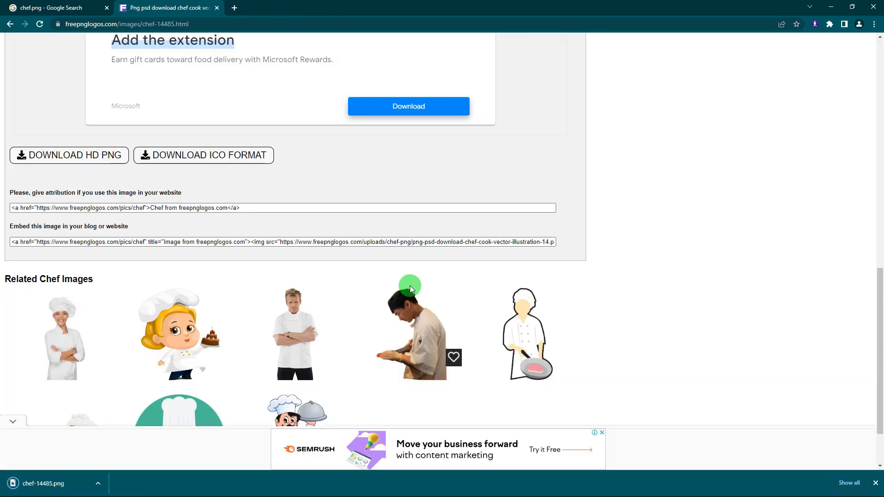
Switch to CorelDRAW, import chef-14485.png from the Downloads folder and place it beside the banner
key("alt+Tab")
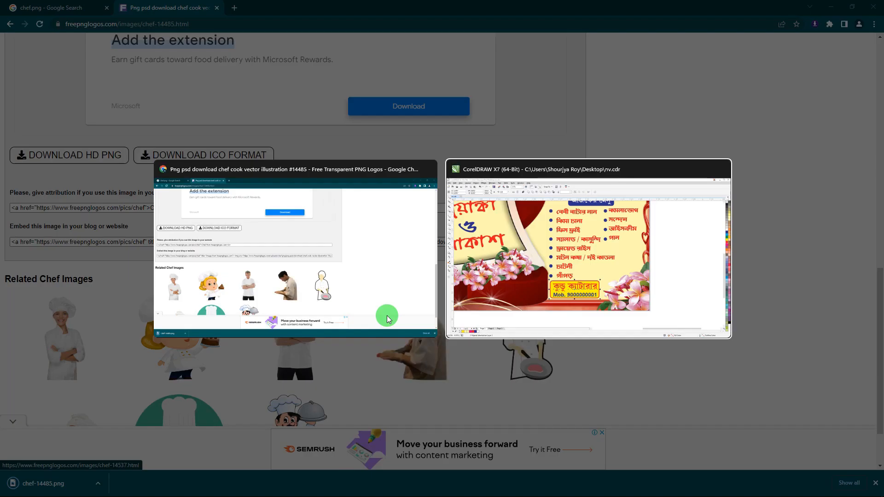
key("alt+Tab")
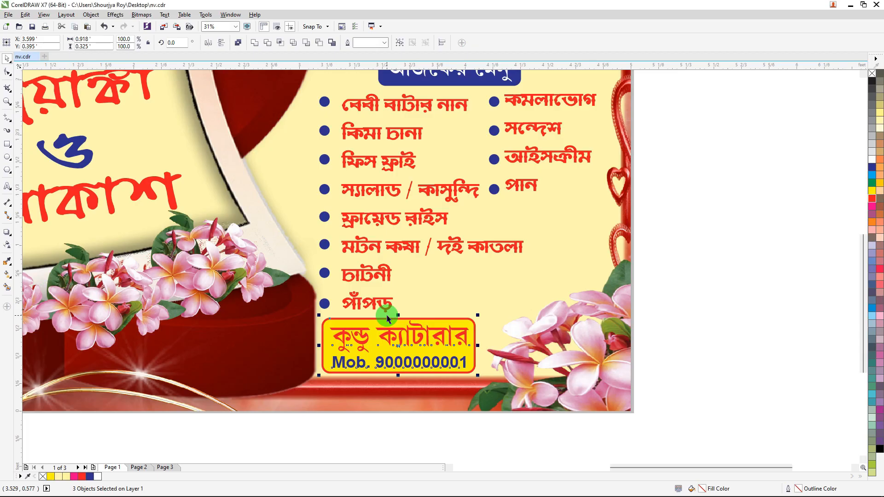
key("ctrl+i")
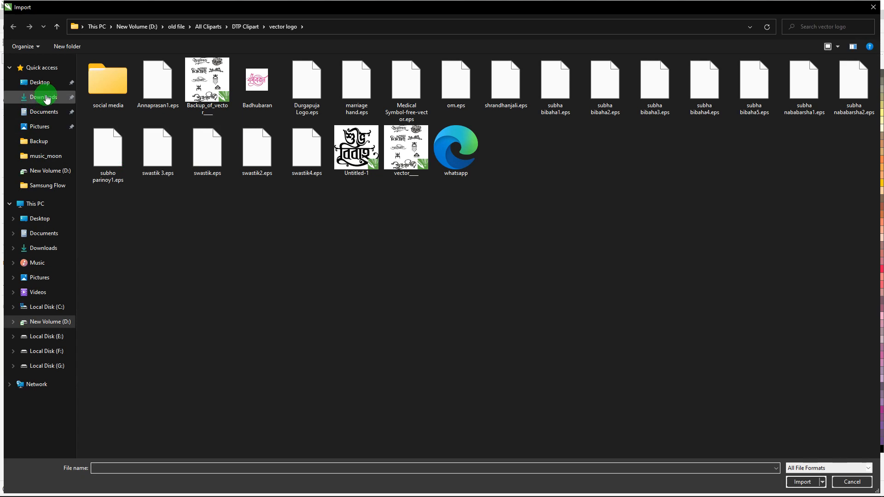
left_click(54, 99)
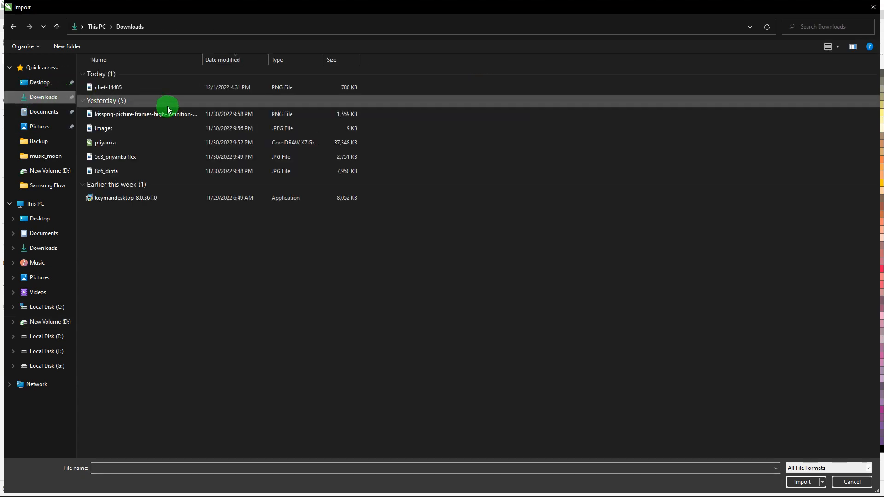
double_click(122, 87)
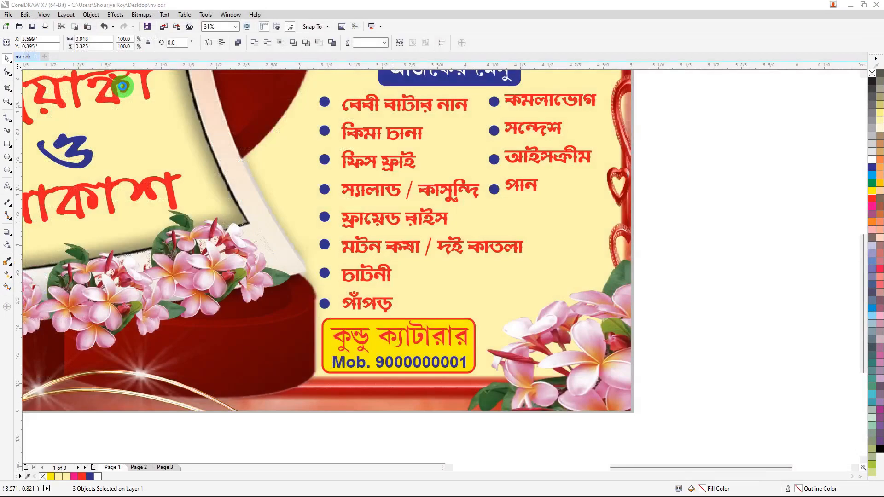
left_click(649, 149)
Scale the chef image down to about 0.74 by 0.79 ft and place it beside the yellow caterer box
scroll(505, 192, "down", 2)
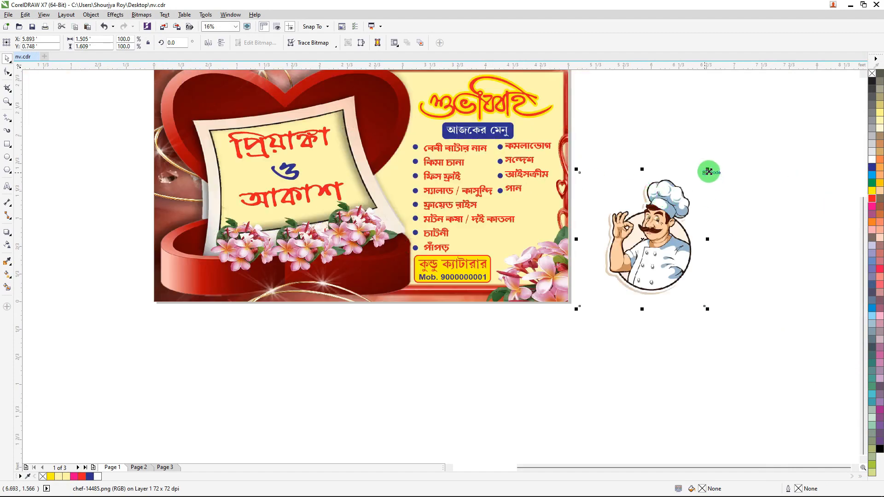
left_click_drag(708, 171, 676, 203)
left_click_drag(611, 248, 514, 253)
scroll(525, 243, "up", 1)
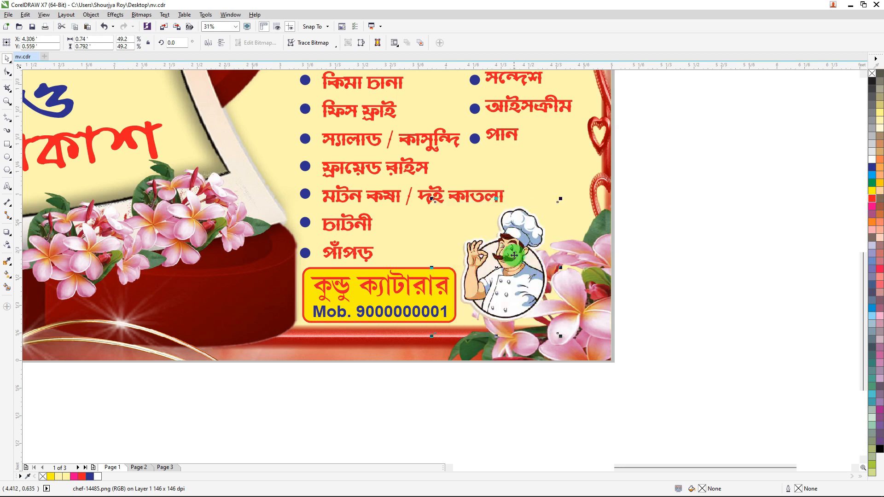
Convert the chef image to a 300 dpi CMYK bitmap with anti-aliasing and a transparent background
left_click(137, 16)
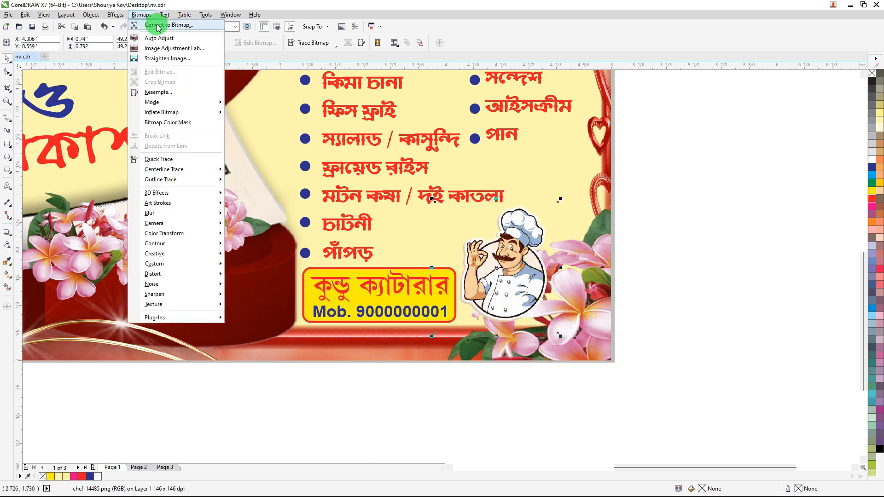
left_click(162, 27)
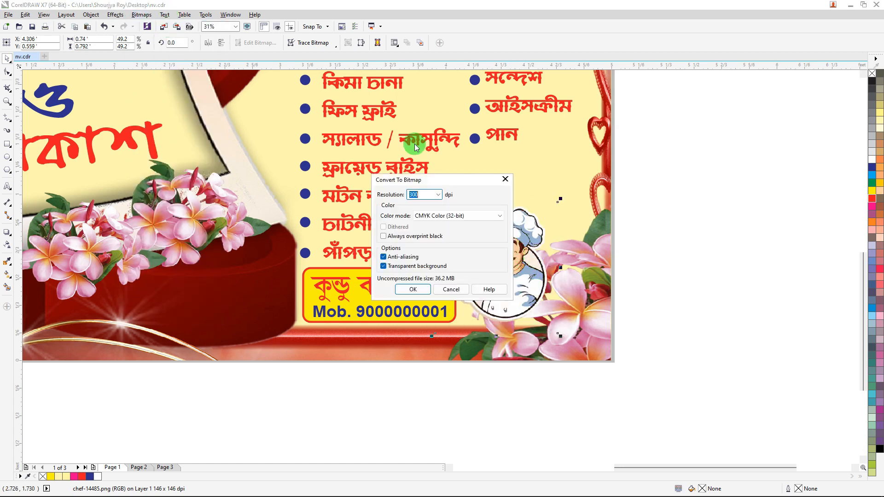
left_click(413, 289)
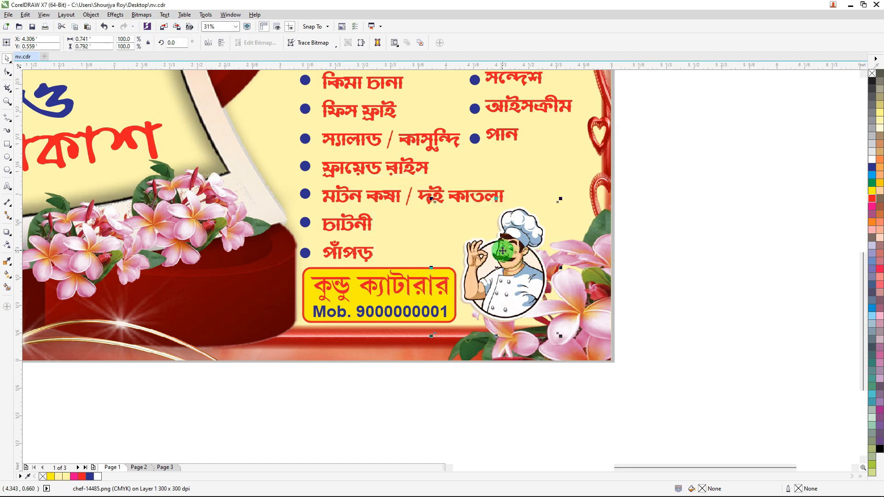
scroll(549, 240, "down", 2)
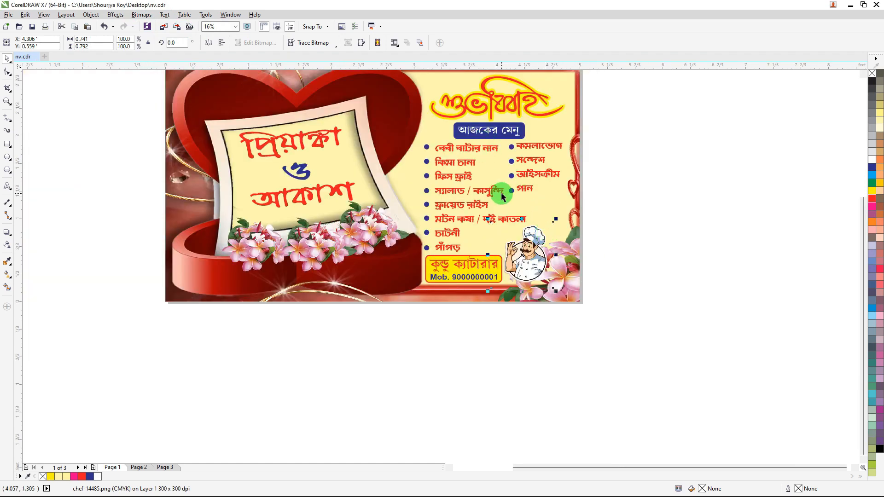
scroll(475, 178, "down", 2)
scroll(459, 144, "up", 2)
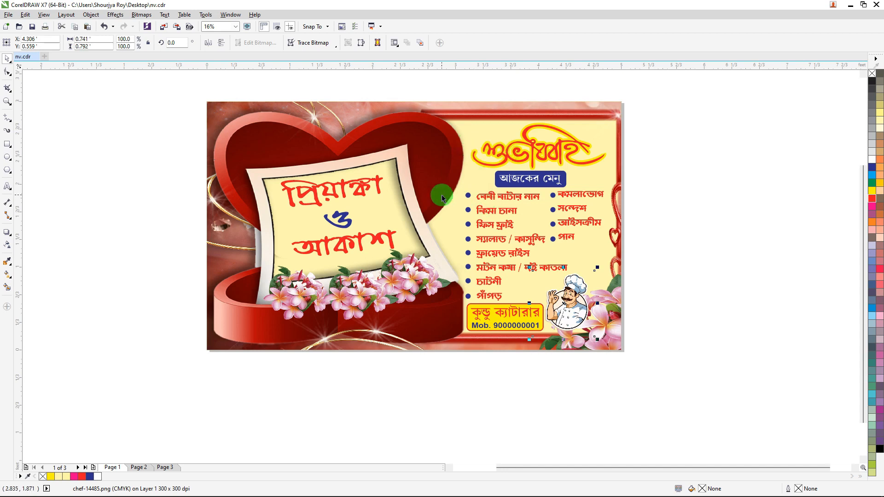
Select the entire banner artwork and place a duplicate of it diagonally below the original, off the page
scroll(443, 195, "down", 1)
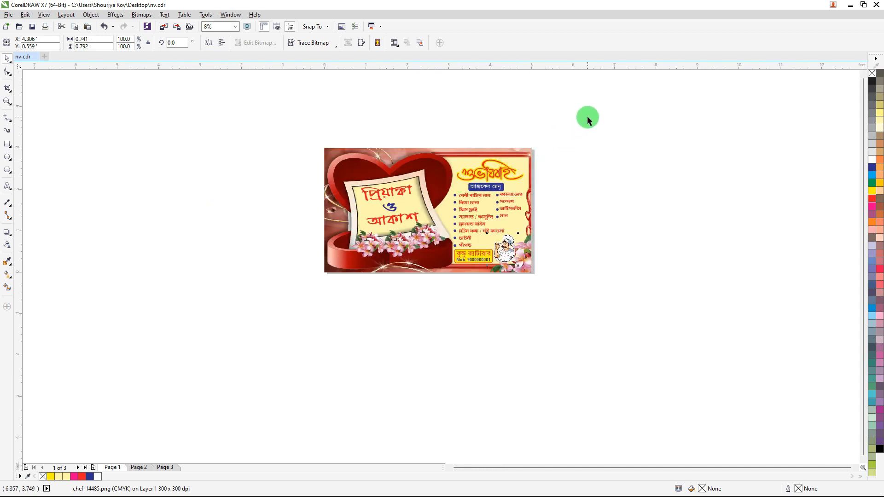
left_click_drag(587, 119, 254, 299)
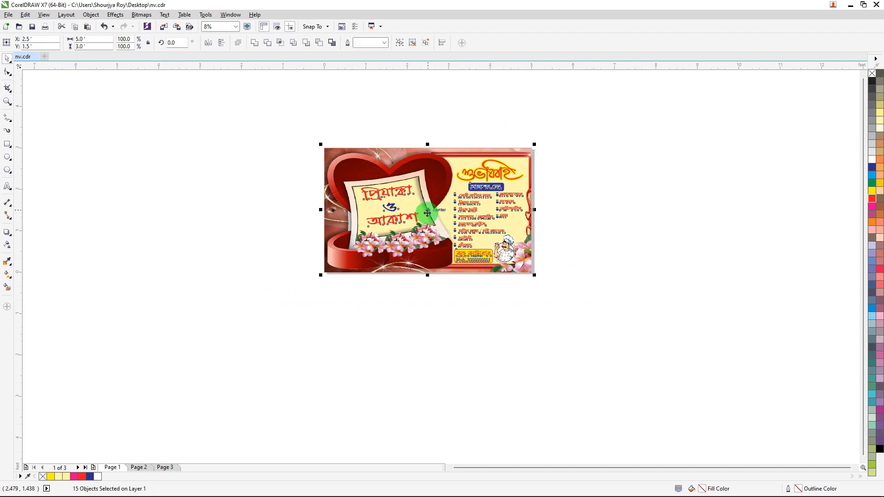
left_click_drag(412, 202, 620, 321)
right_click(620, 321)
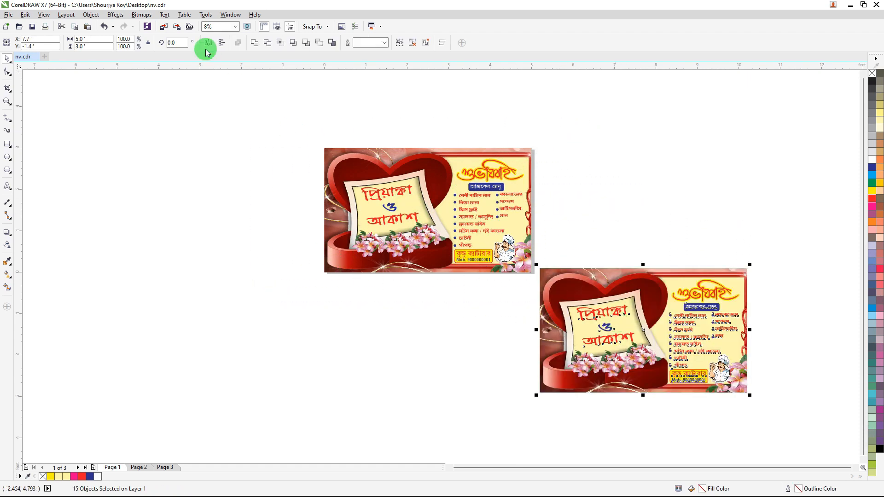
Convert the duplicated banner to a single 300 dpi CMYK bitmap and move it to the other side of the original
left_click(142, 15)
left_click(151, 25)
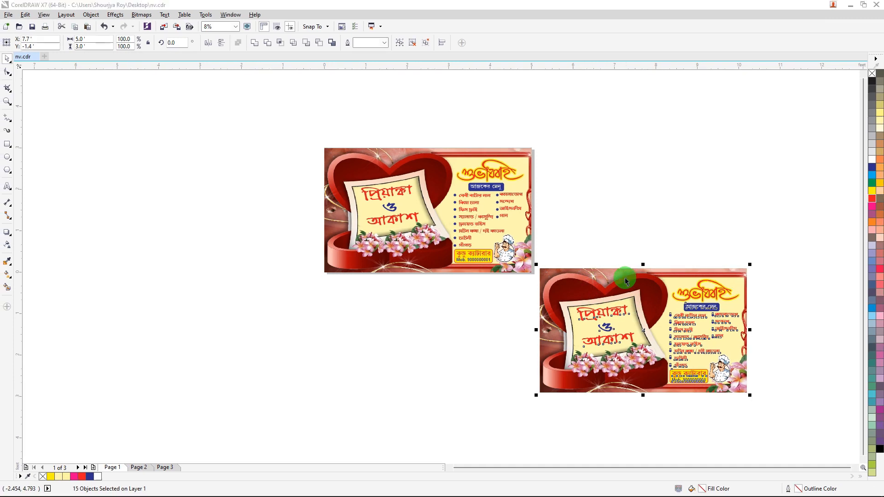
left_click_drag(632, 312, 213, 268)
left_click(219, 120)
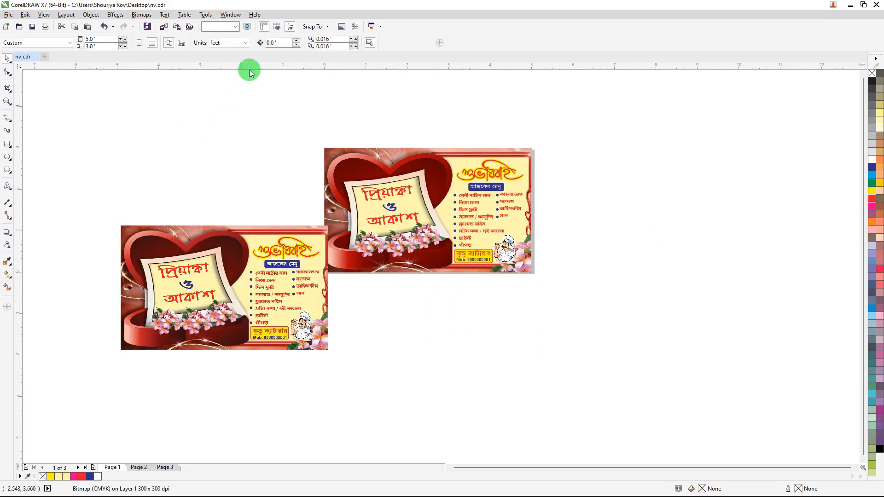
Change the document units to inches and resize the flattened banner copy to 8.5 by 5.8 inches
left_click(229, 42)
left_click(225, 54)
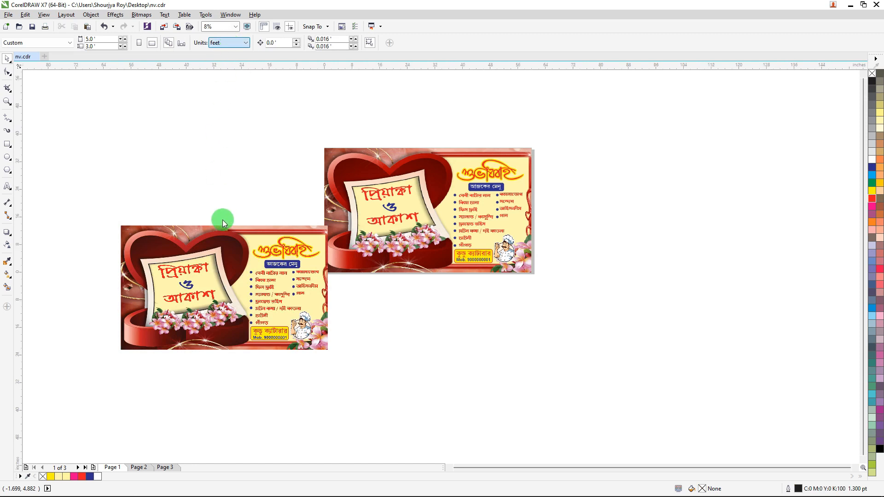
left_click(203, 257)
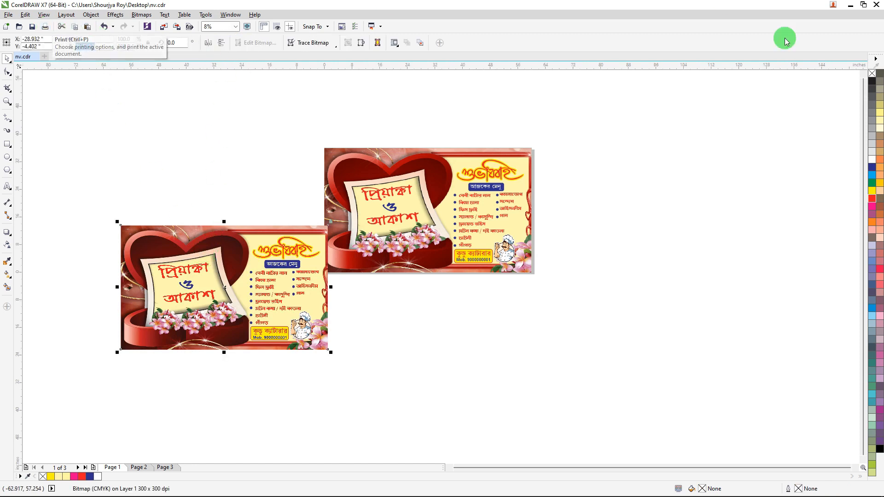
type("5.8")
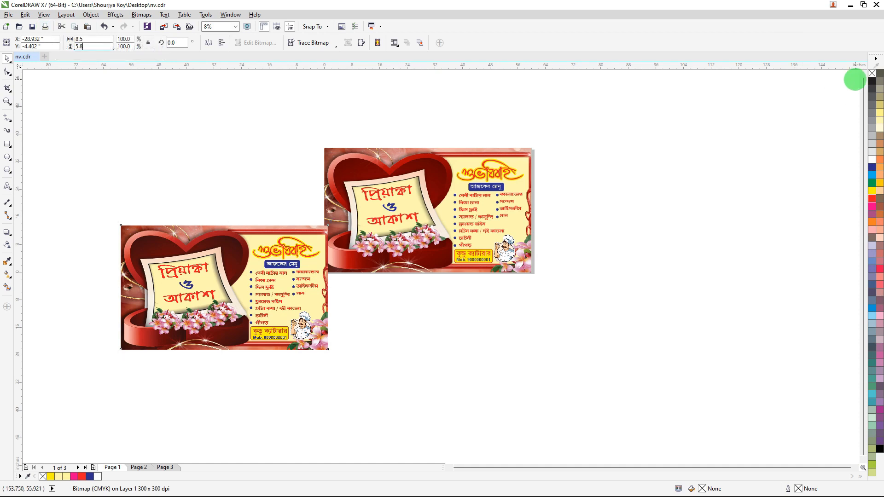
key("Return")
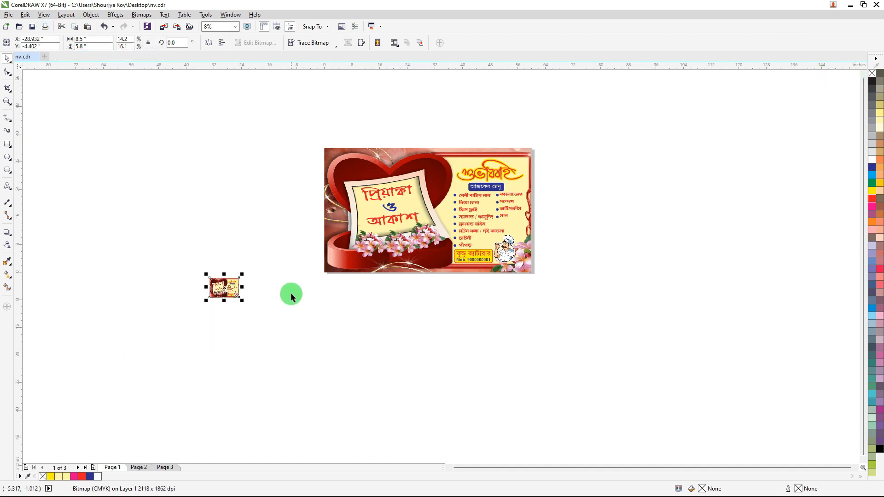
Move the small flattened card to the right of the banner and make one copy directly above it, offset 5.8 inches vertically
left_click_drag(226, 286, 567, 214)
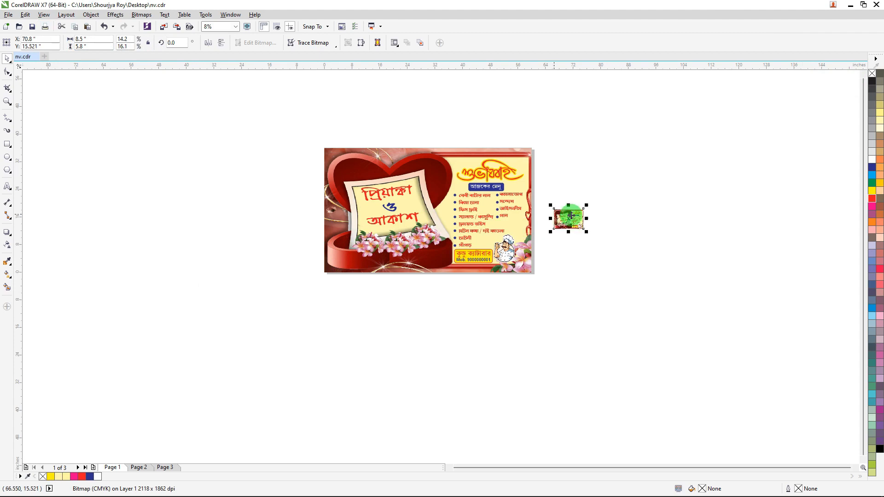
scroll(567, 215, "up", 1)
scroll(554, 212, "up", 2)
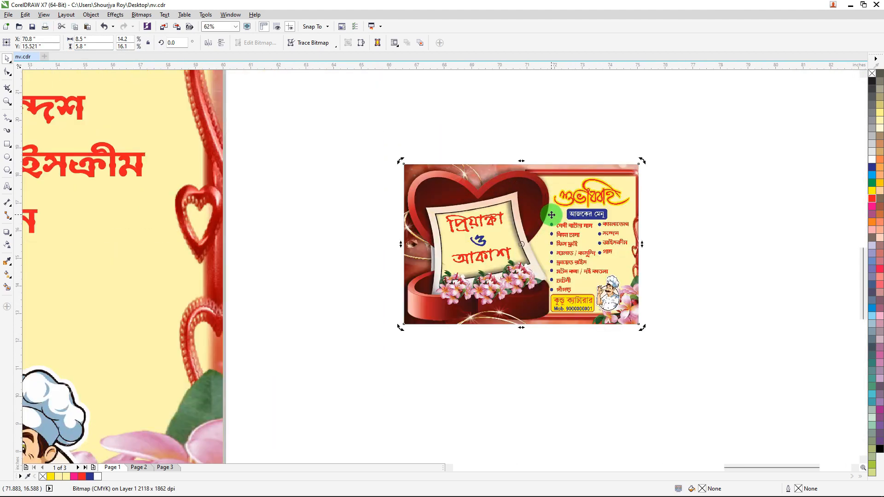
key("alt+F7")
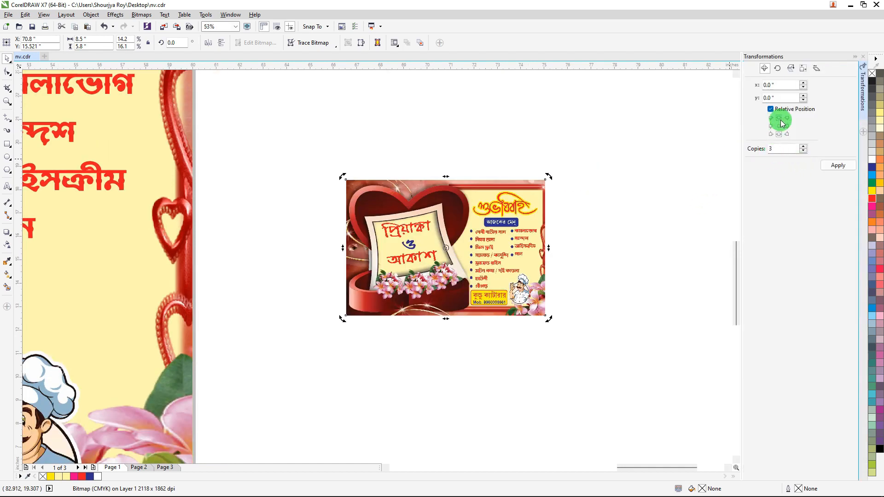
left_click(780, 119)
double_click(776, 149)
type("1")
left_click(838, 166)
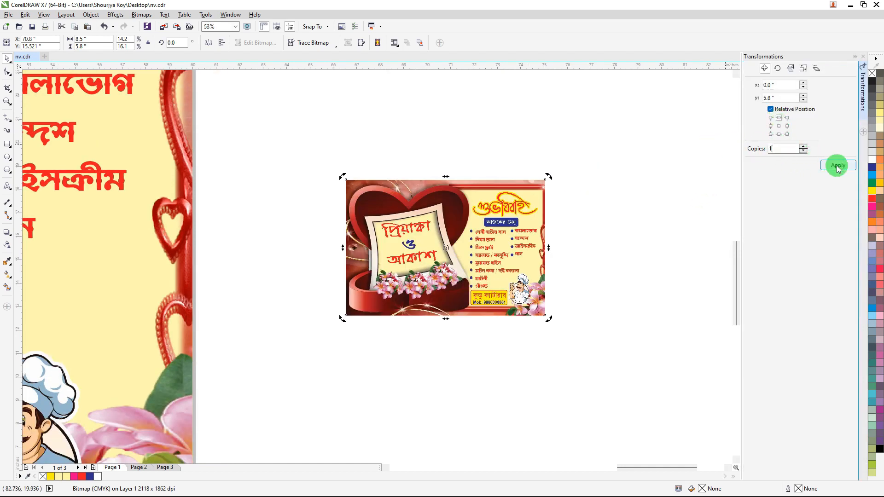
left_click(603, 150)
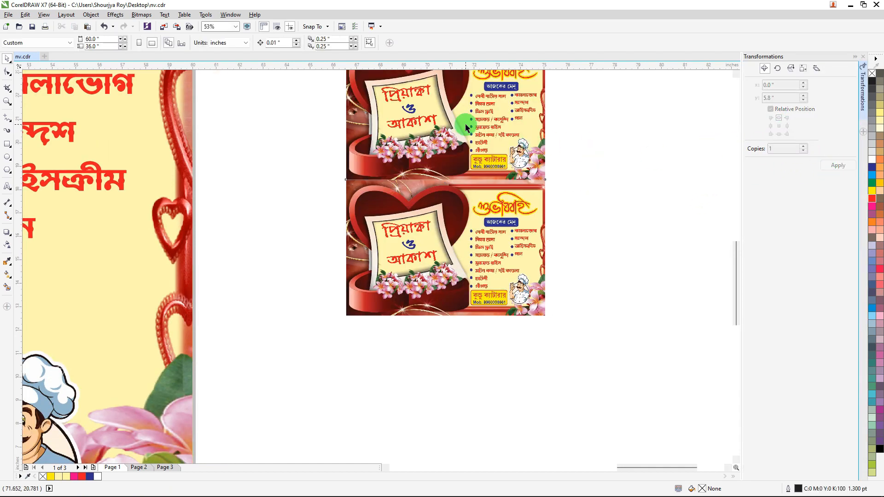
Rotate the upper card copy by 180 degrees
left_click(467, 128)
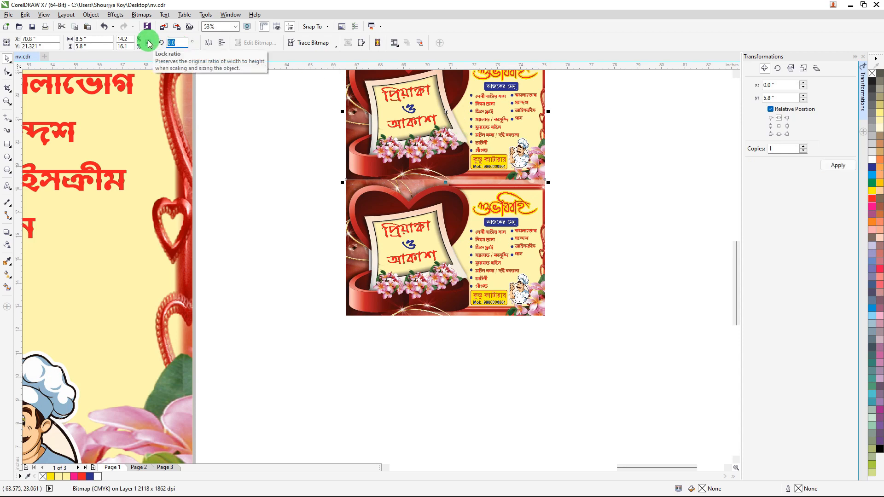
type("18")
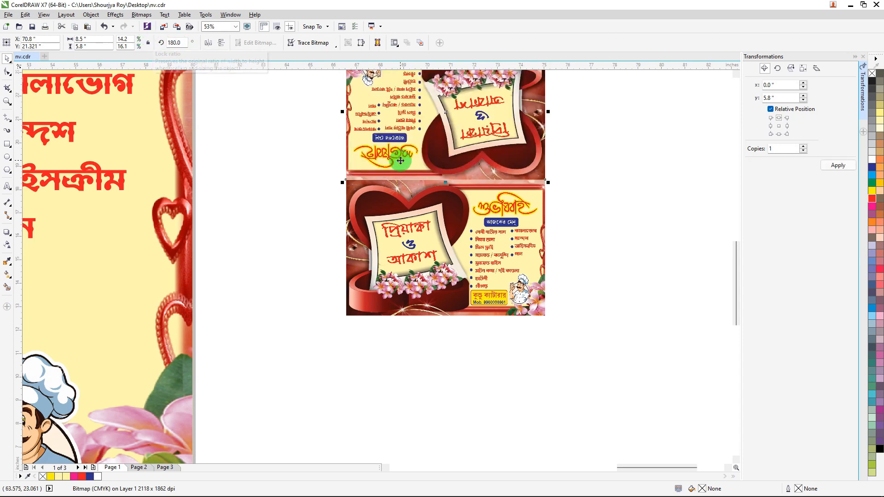
scroll(442, 166, "down", 4)
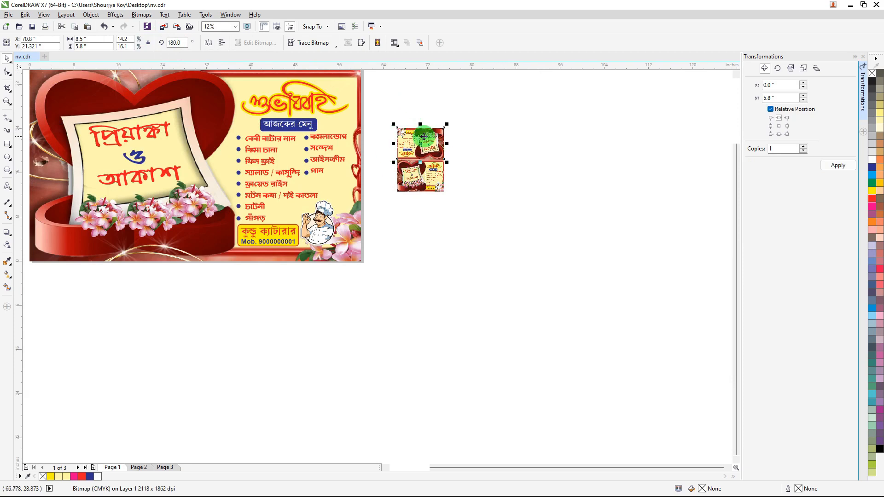
scroll(423, 132, "up", 2)
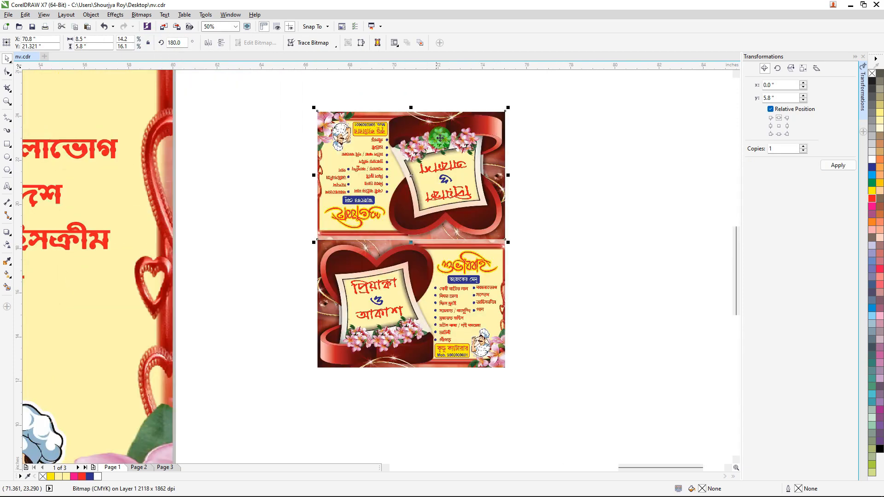
scroll(448, 140, "down", 4)
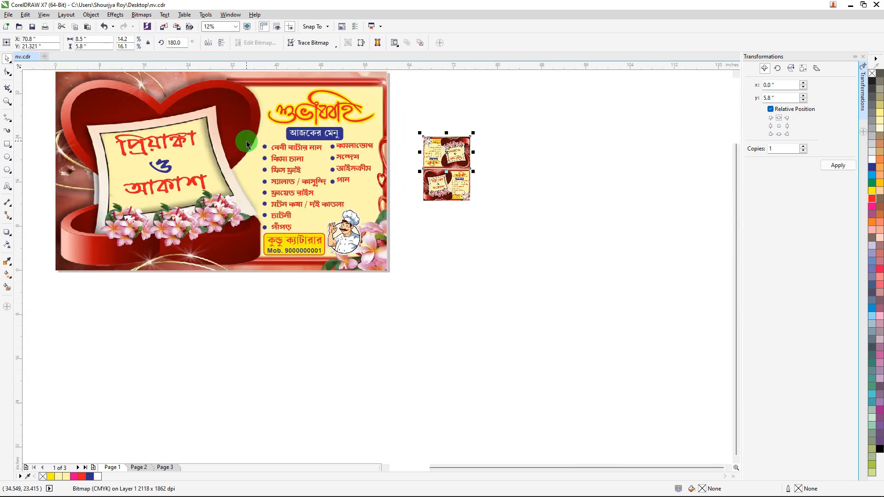